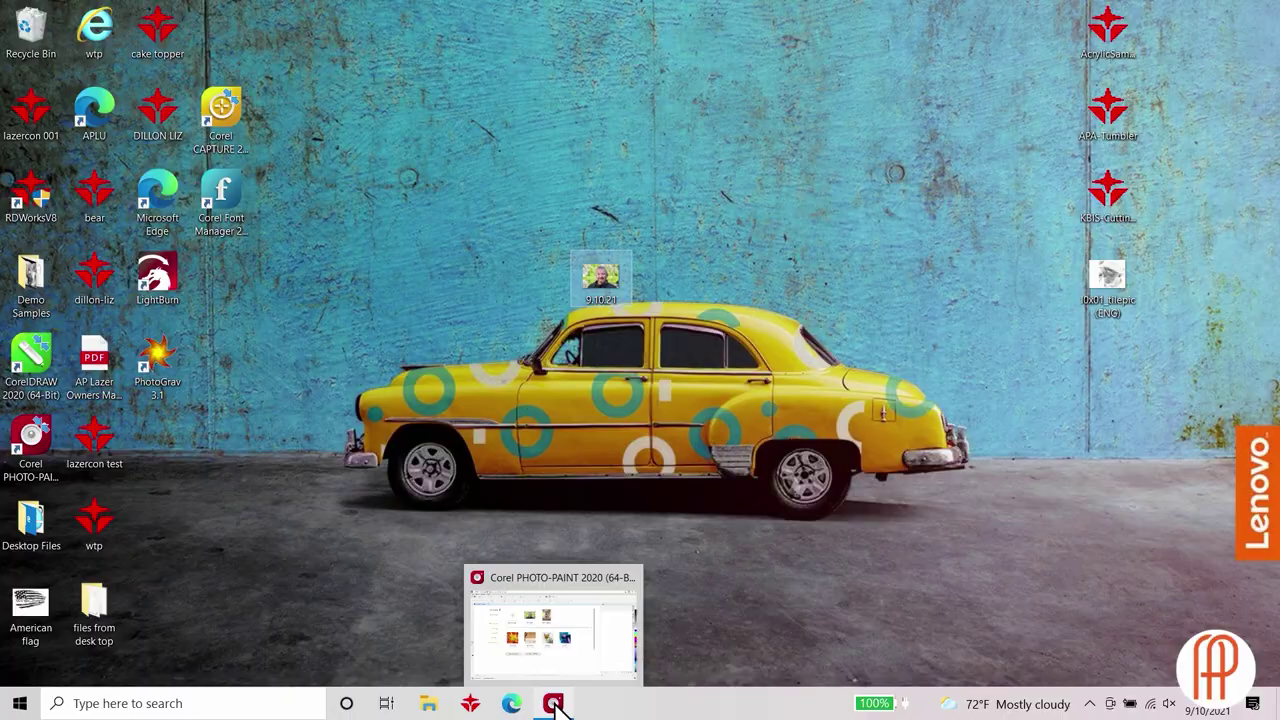
Switch to Corel PHOTO-PAINT and create a new 8 × 10 inch, 150 dpi image named AP Workshop 1 with a black background
click(553, 704)
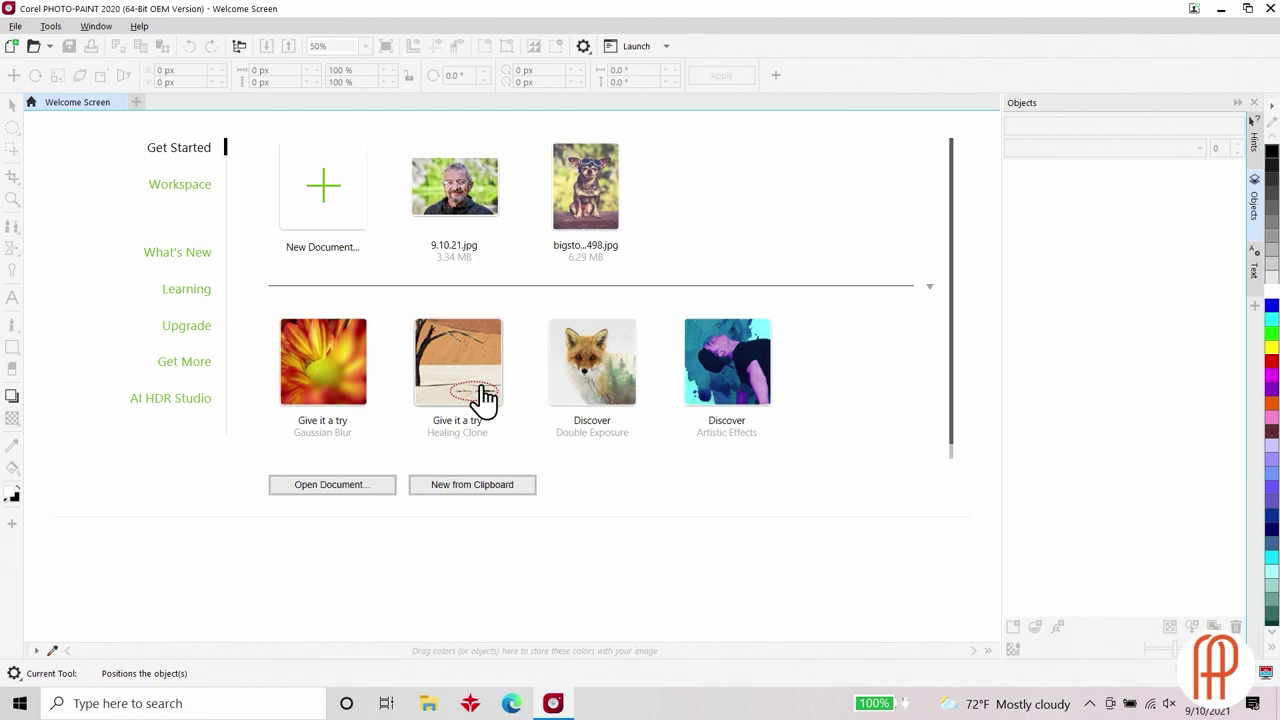
click(335, 215)
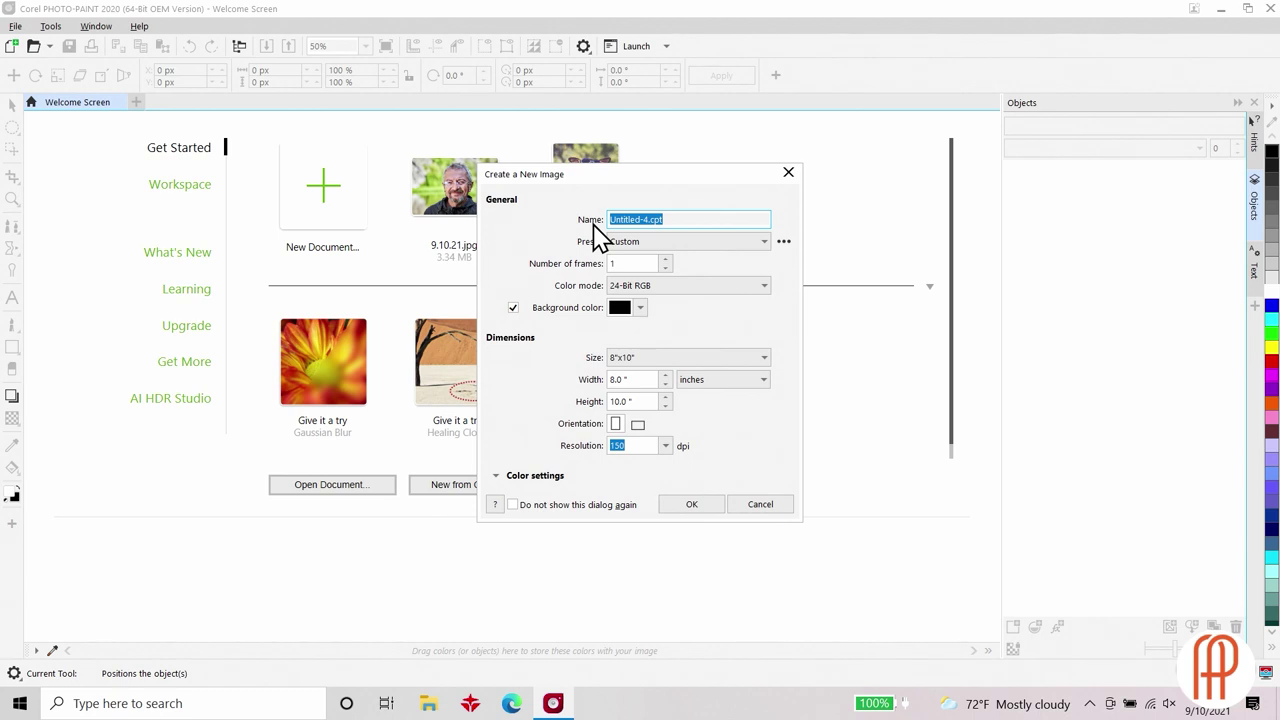
text(AP Workshop 1)
click(688, 508)
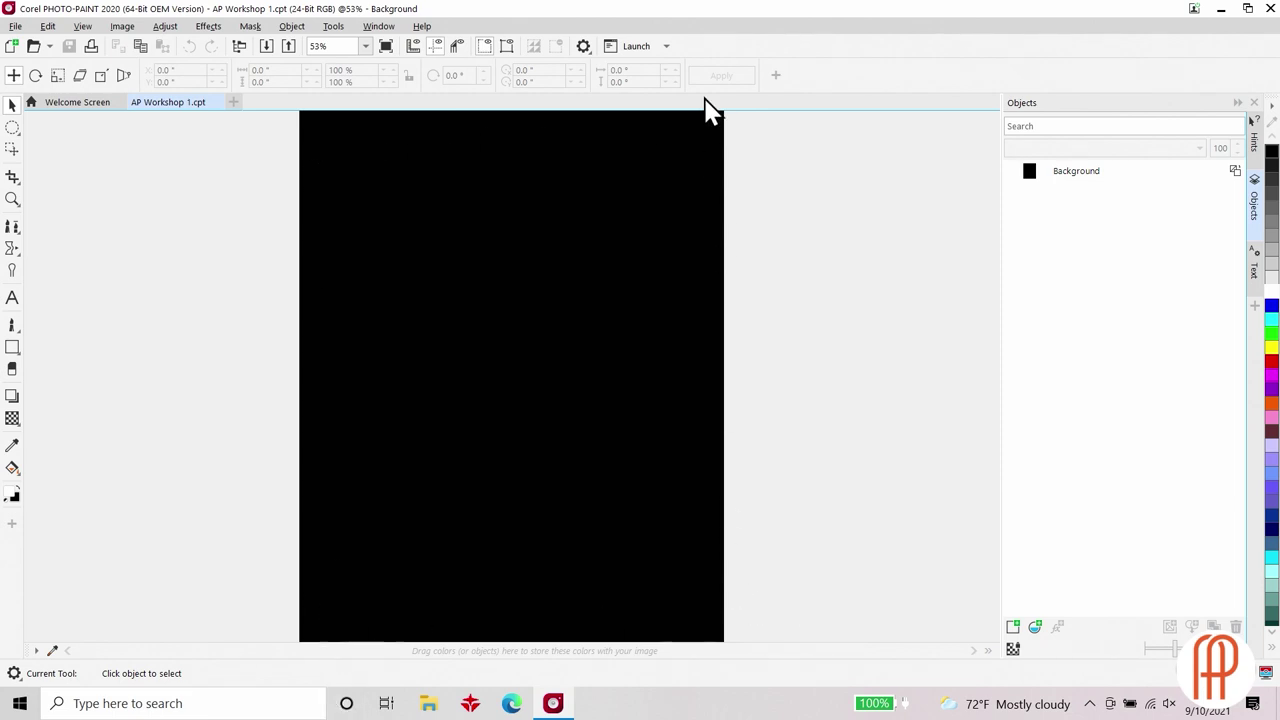
mouse_move(1088, 191)
click(266, 47)
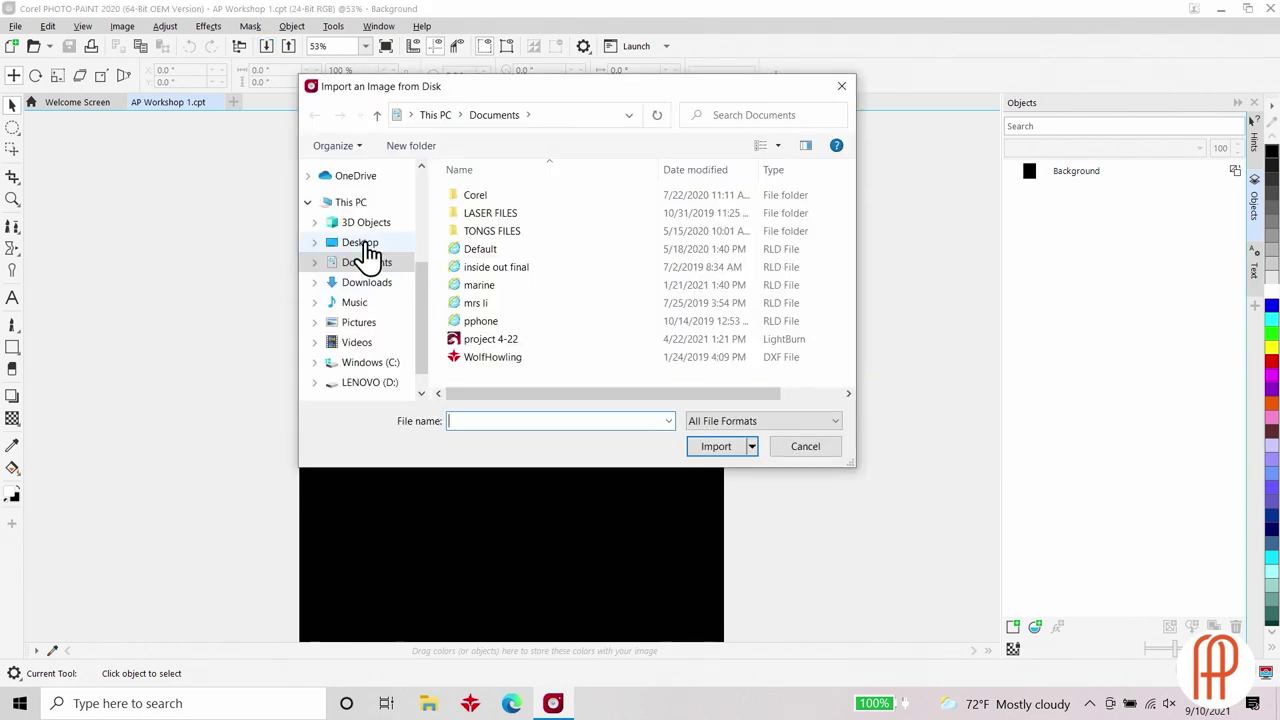
click(366, 244)
scroll(643, 226, down, 1)
scroll(643, 226, up, 1)
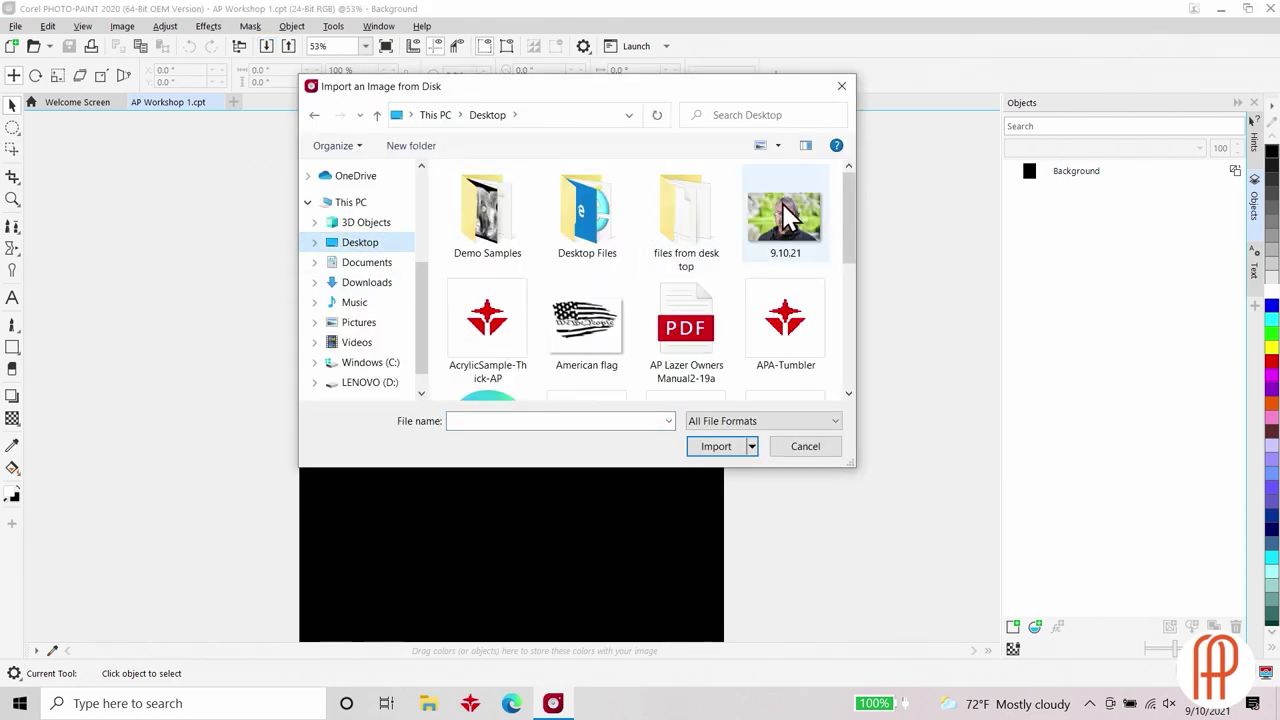
double_click(788, 246)
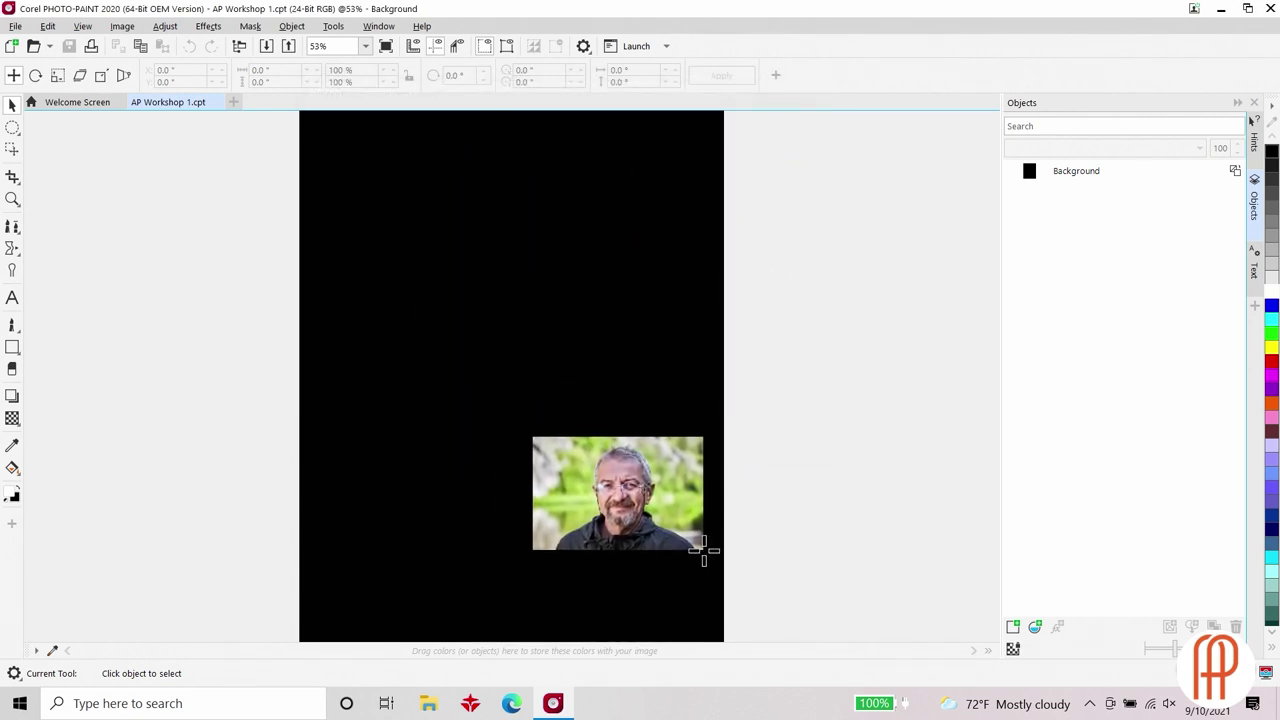
click(702, 549)
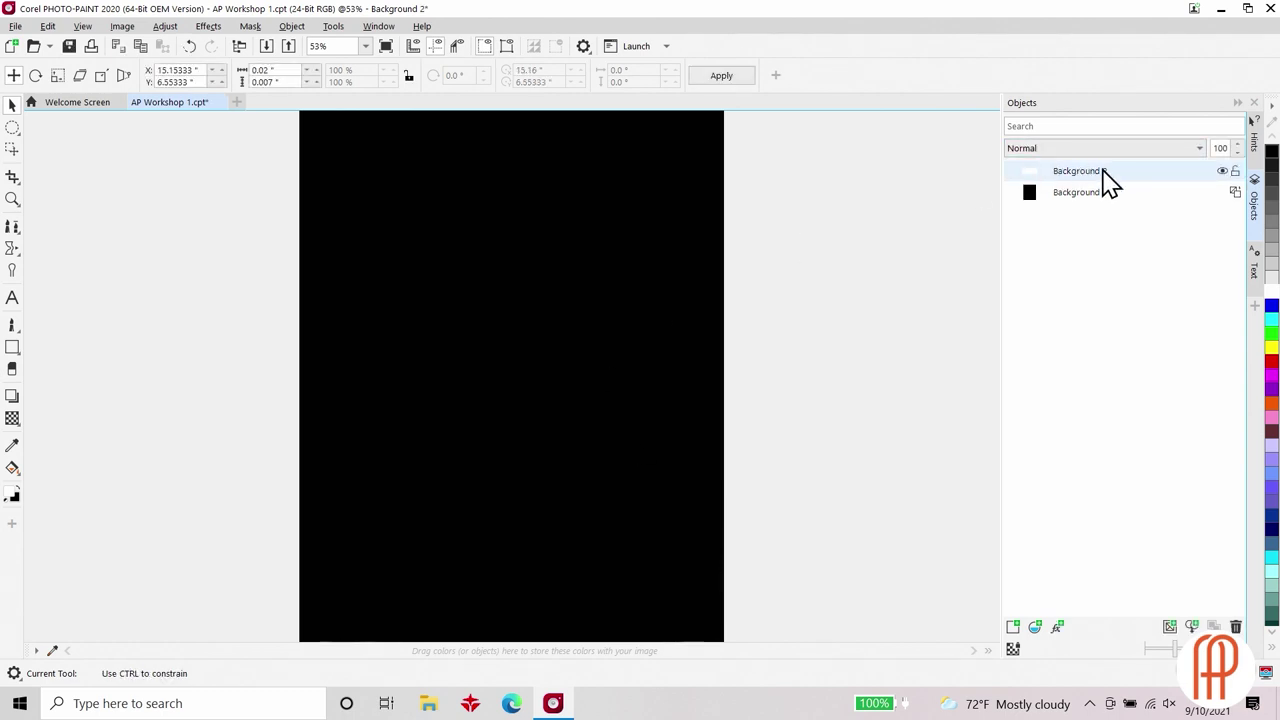
right_click(1103, 169)
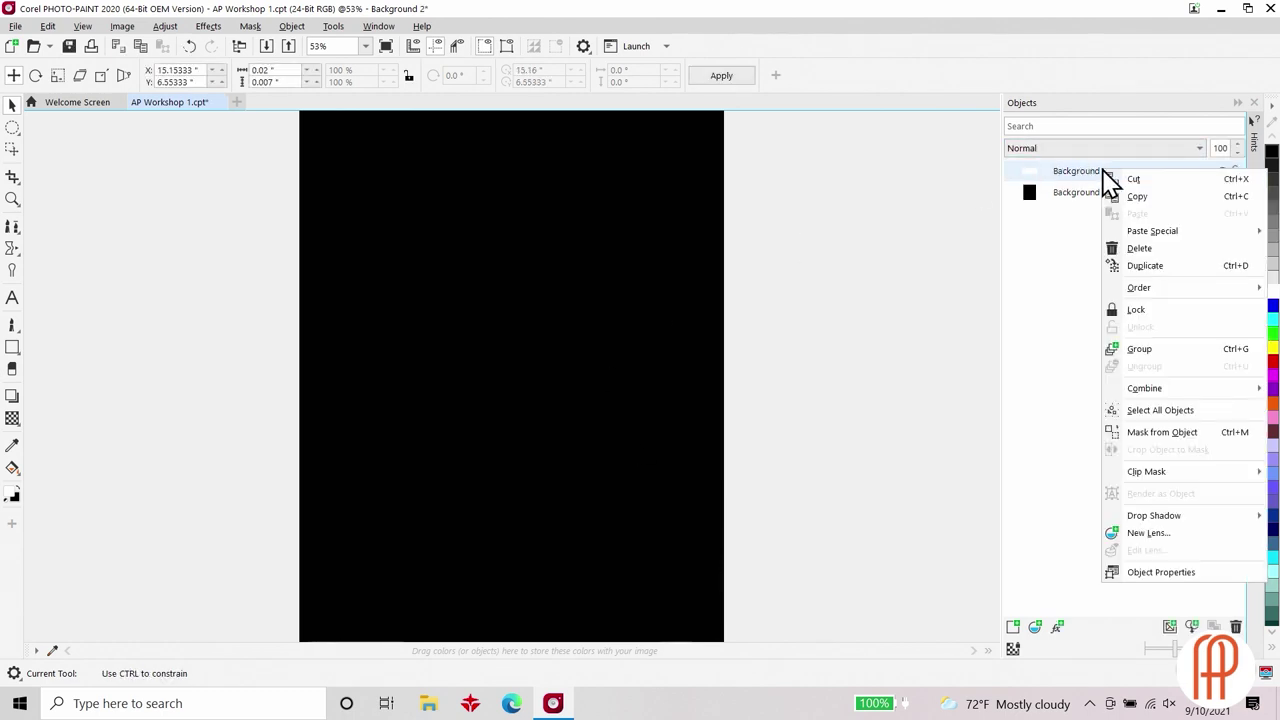
click(1155, 249)
Import the 9.10.21 photo from the Desktop and place it on the black canvas
click(15, 26)
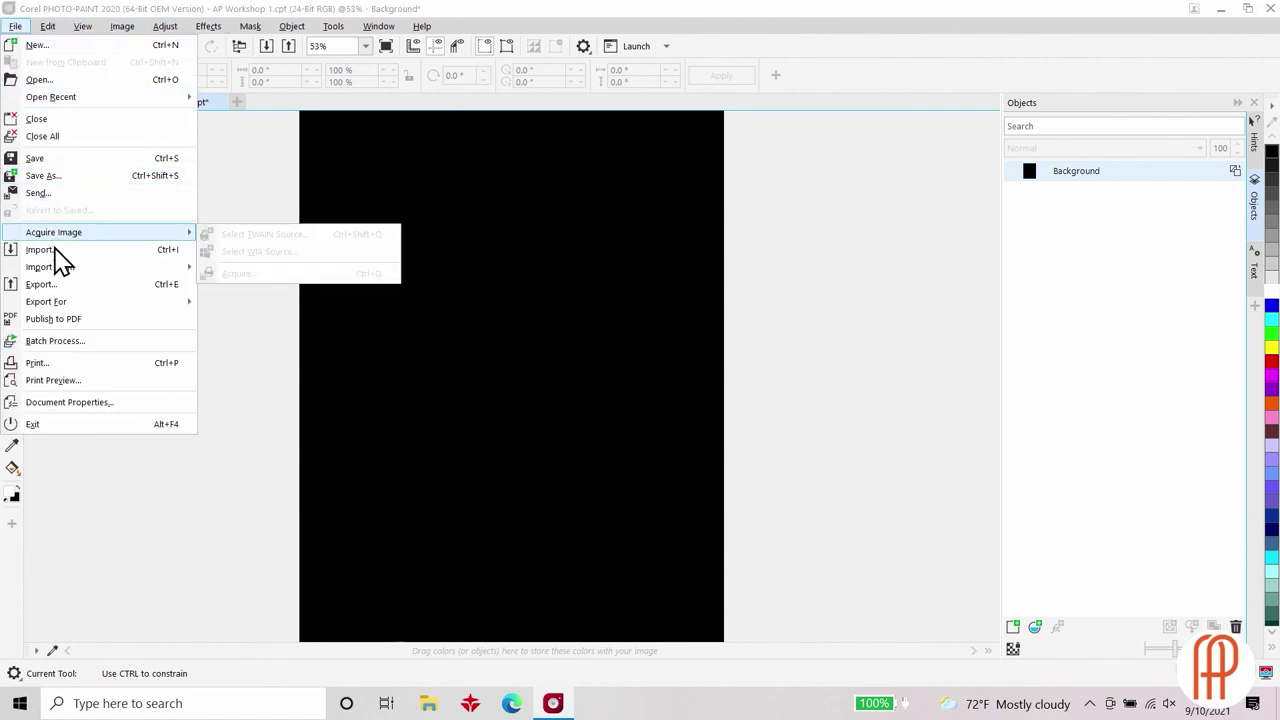
click(54, 250)
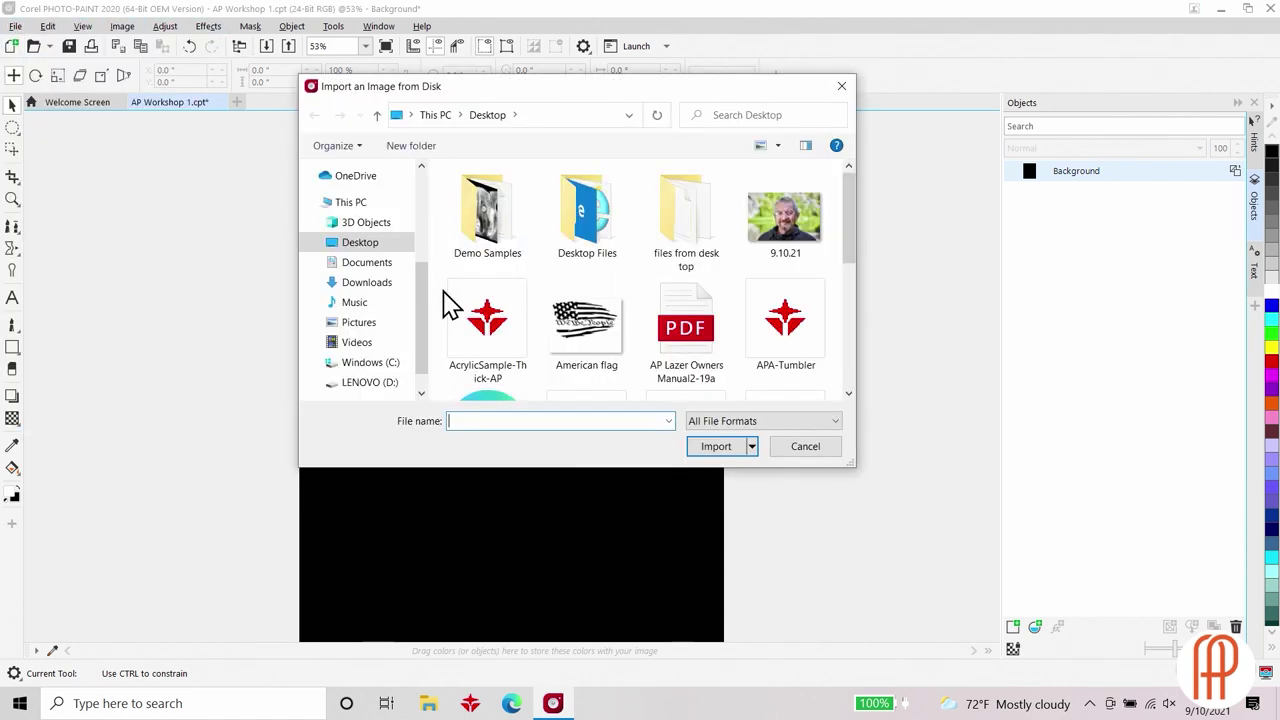
double_click(818, 241)
click(694, 541)
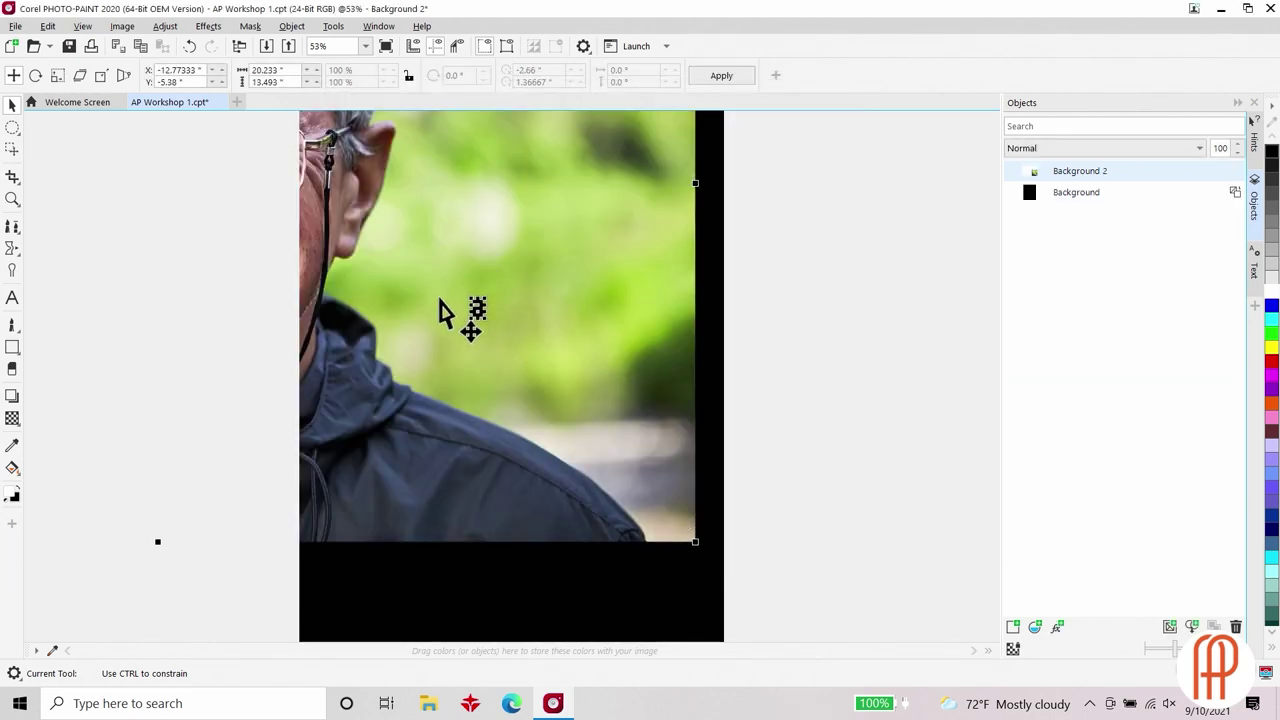
Scale the imported photo down to about 10.5 × 7 inches and centre the man on the canvas
drag(429, 300, 641, 368)
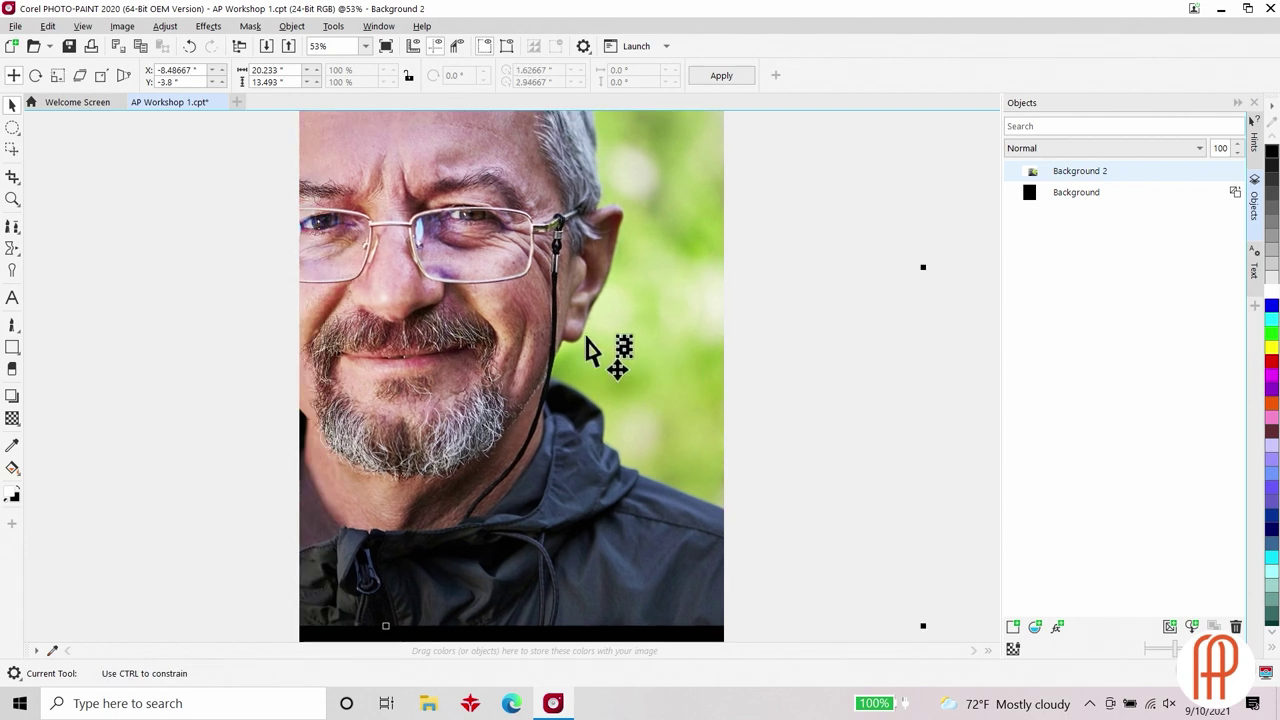
key(F4)
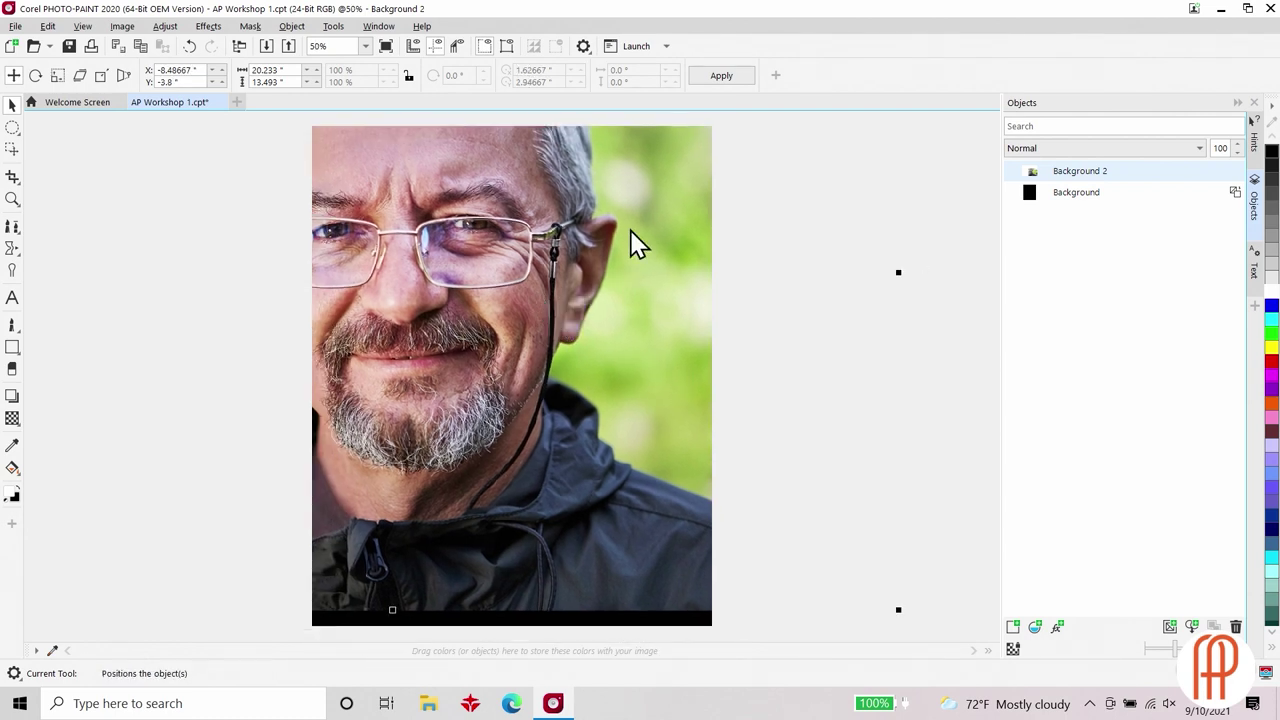
drag(534, 251, 578, 283)
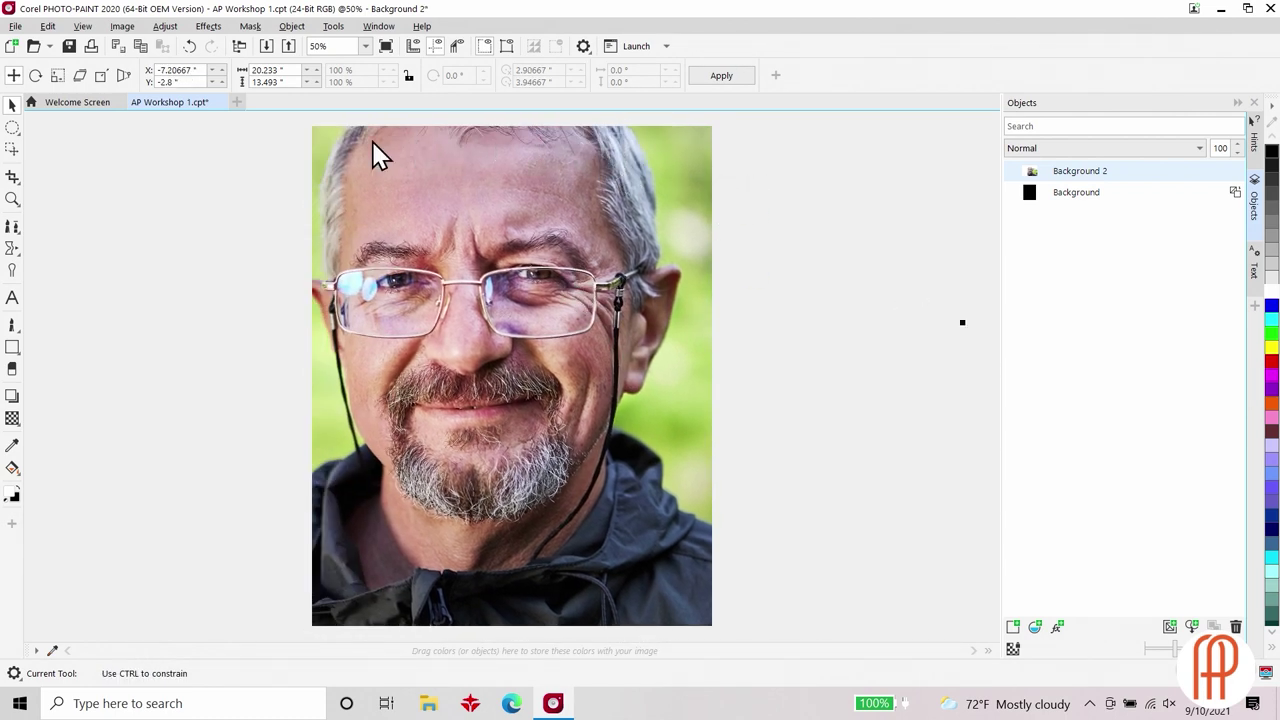
key(F3)
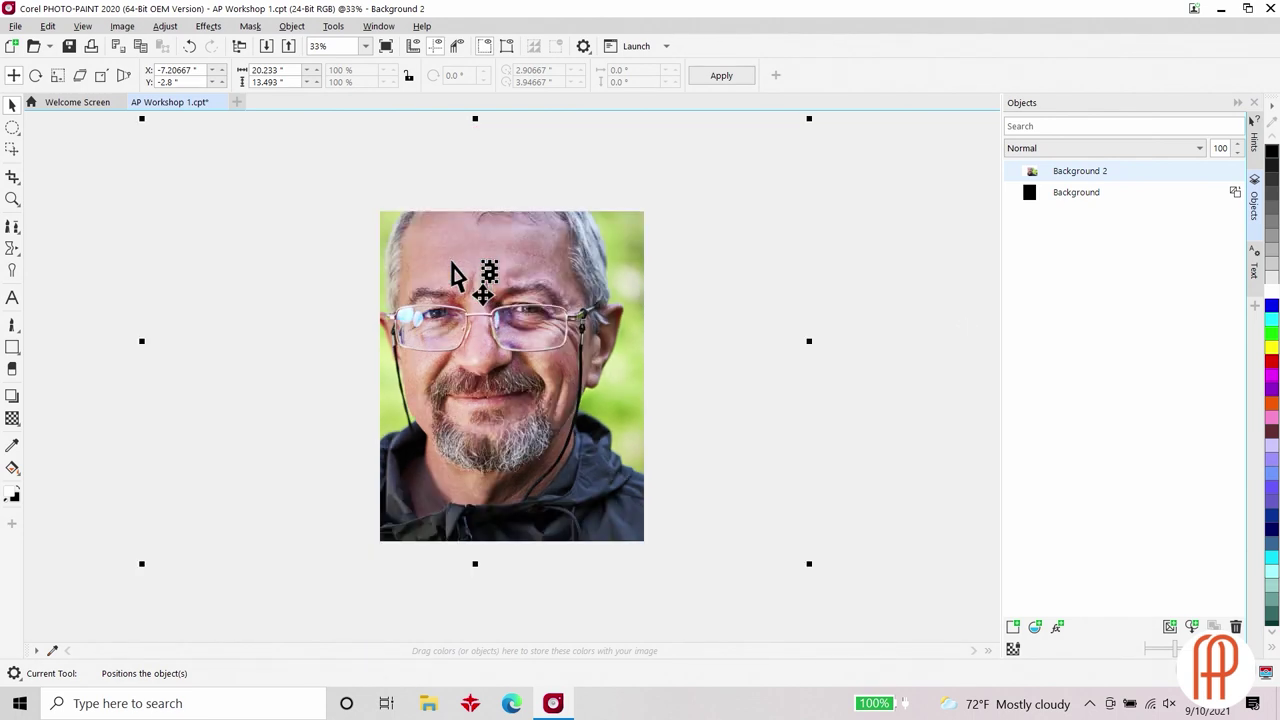
key(F3)
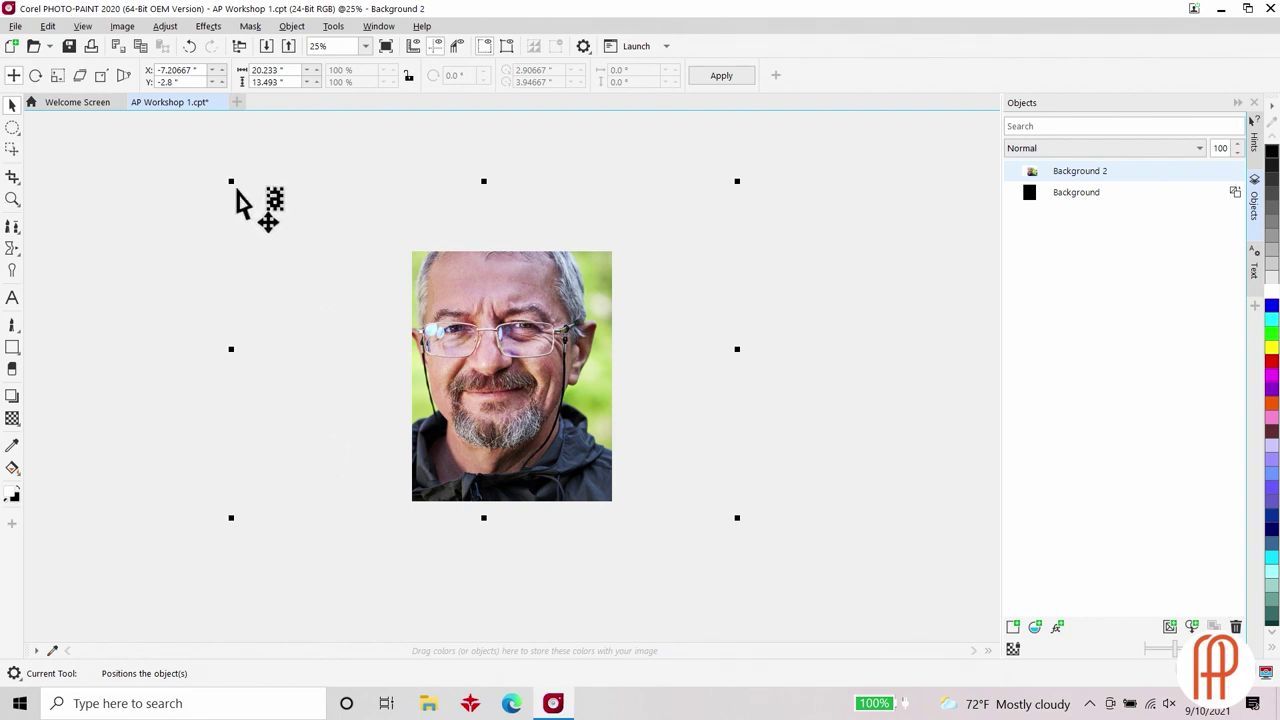
drag(232, 180, 468, 345)
drag(580, 449, 470, 361)
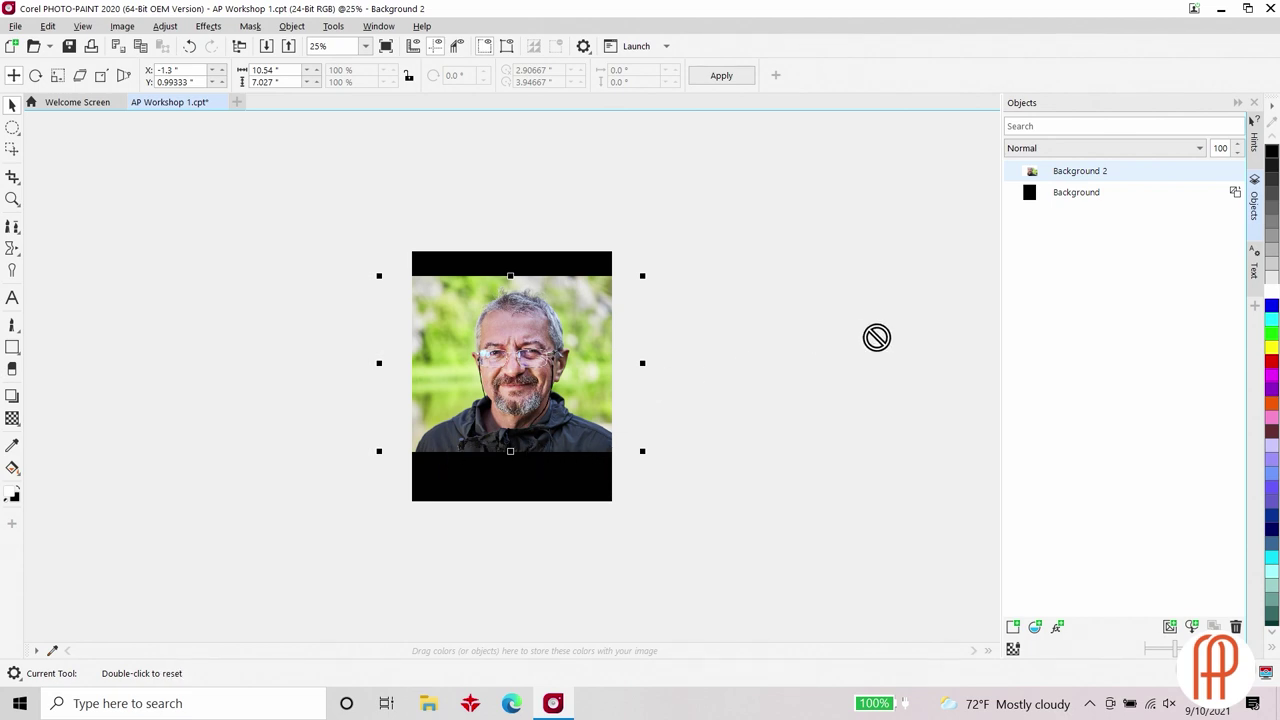
Apply the photo's transformation and rename its object as ORG
click(1077, 171)
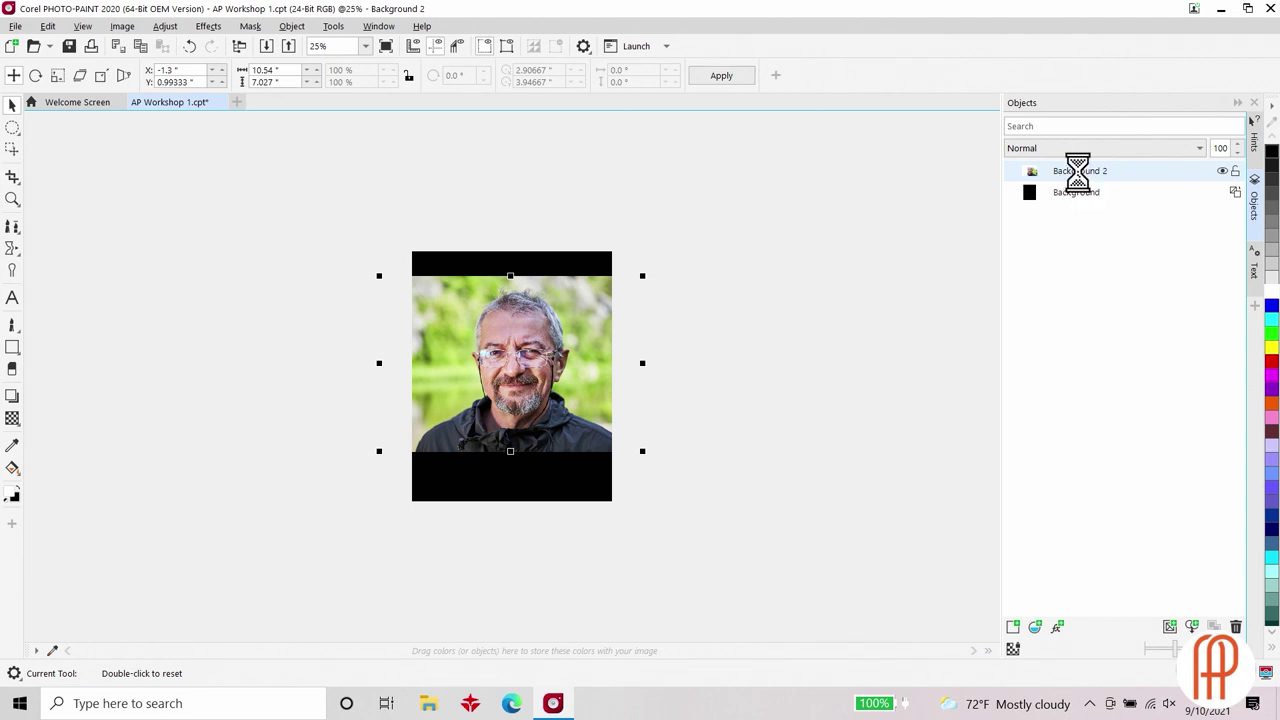
double_click(1077, 171)
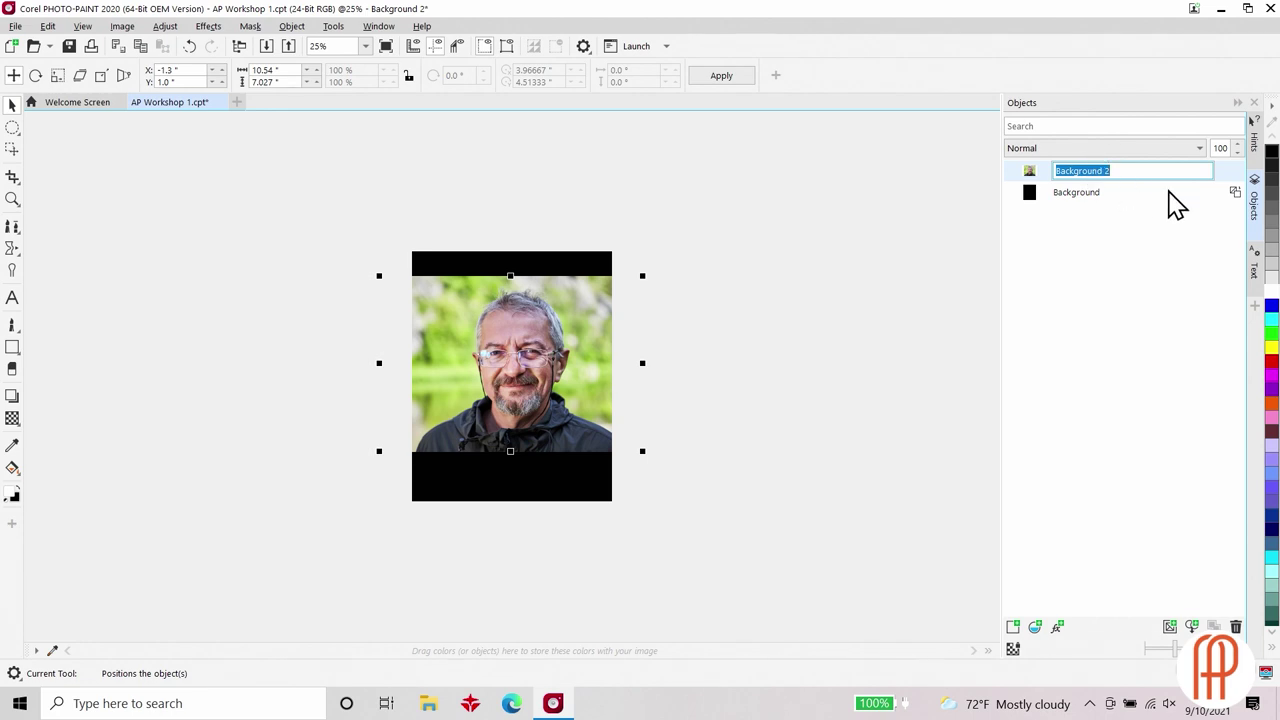
text(ORG)
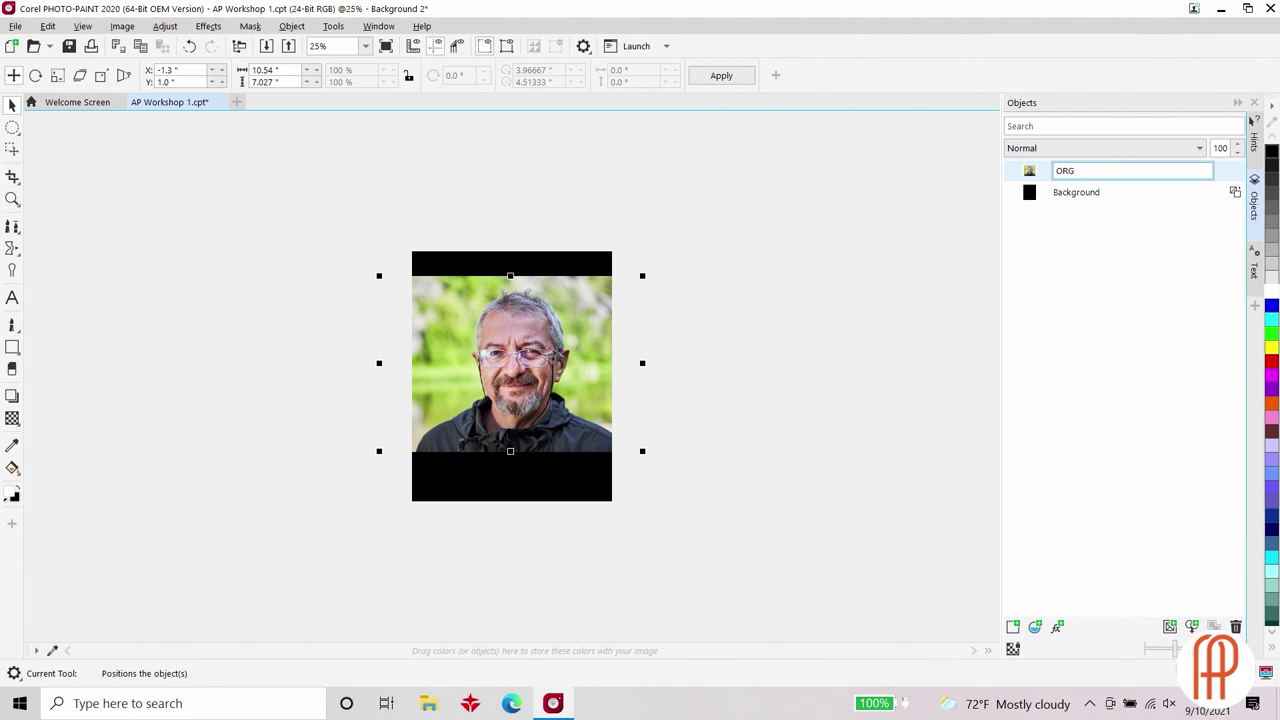
key(Return)
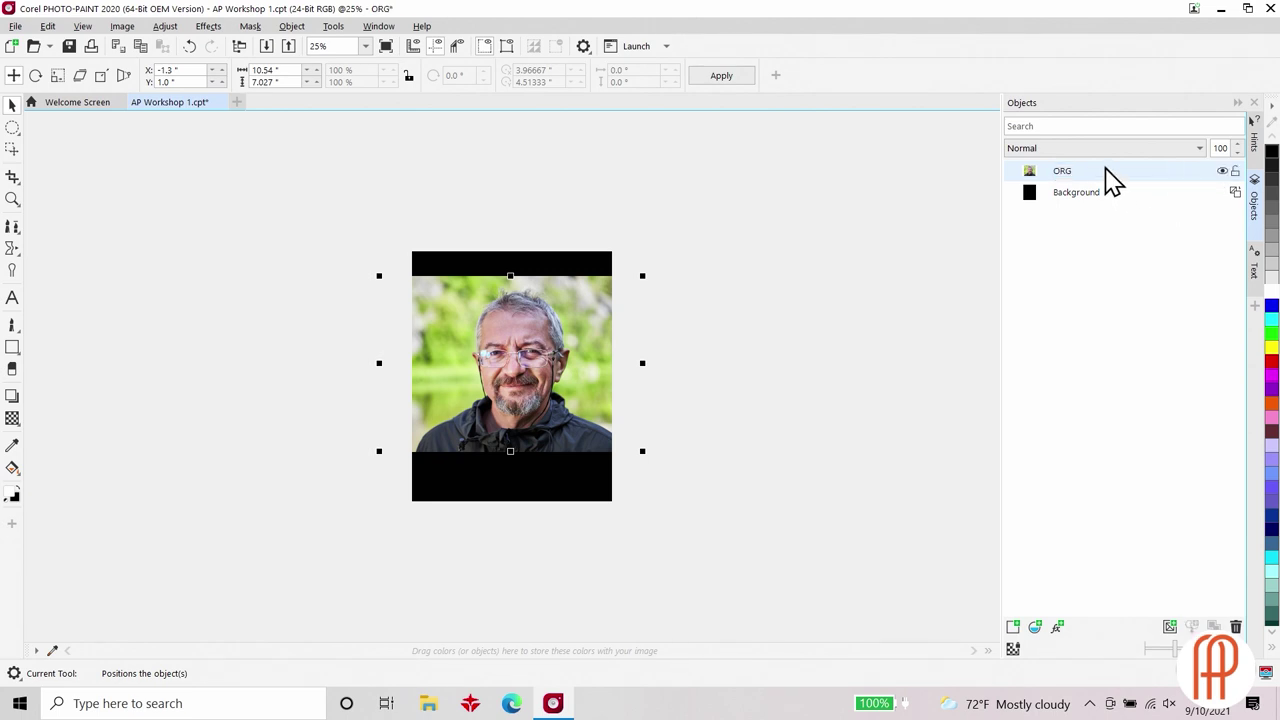
Duplicate the ORG object as a copy named Cutout and hide the original
right_click(1107, 173)
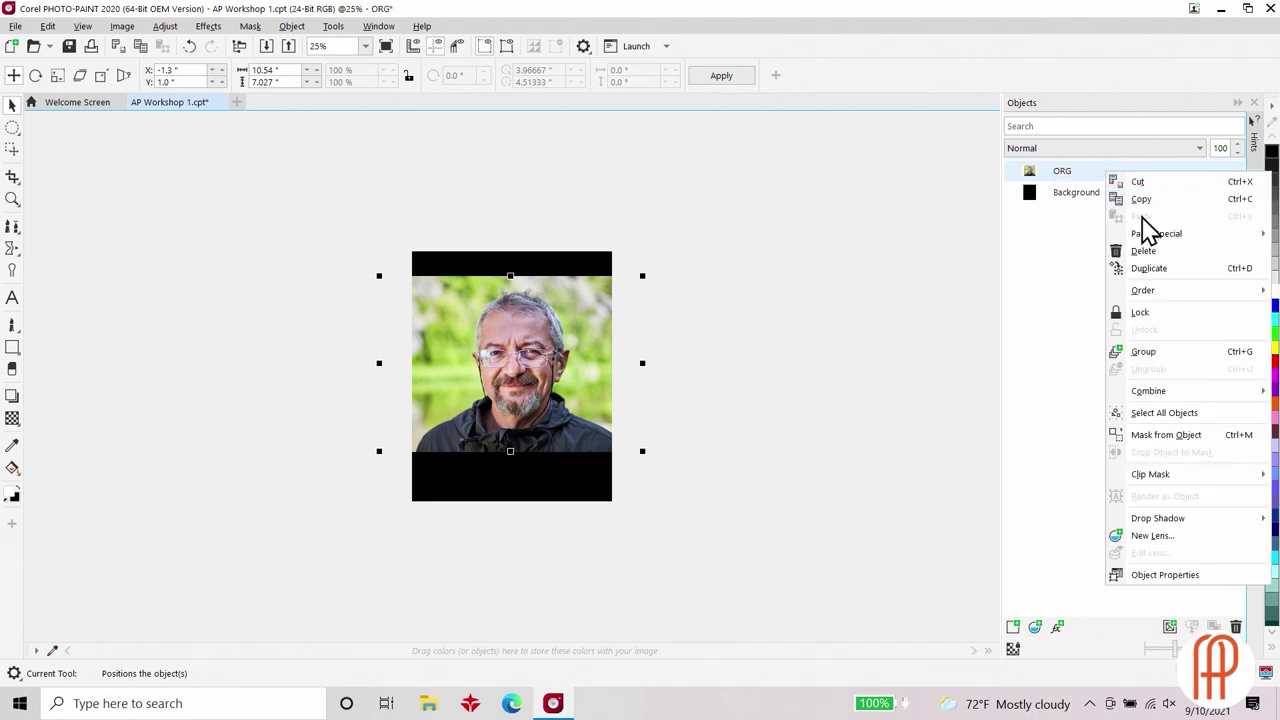
click(1150, 270)
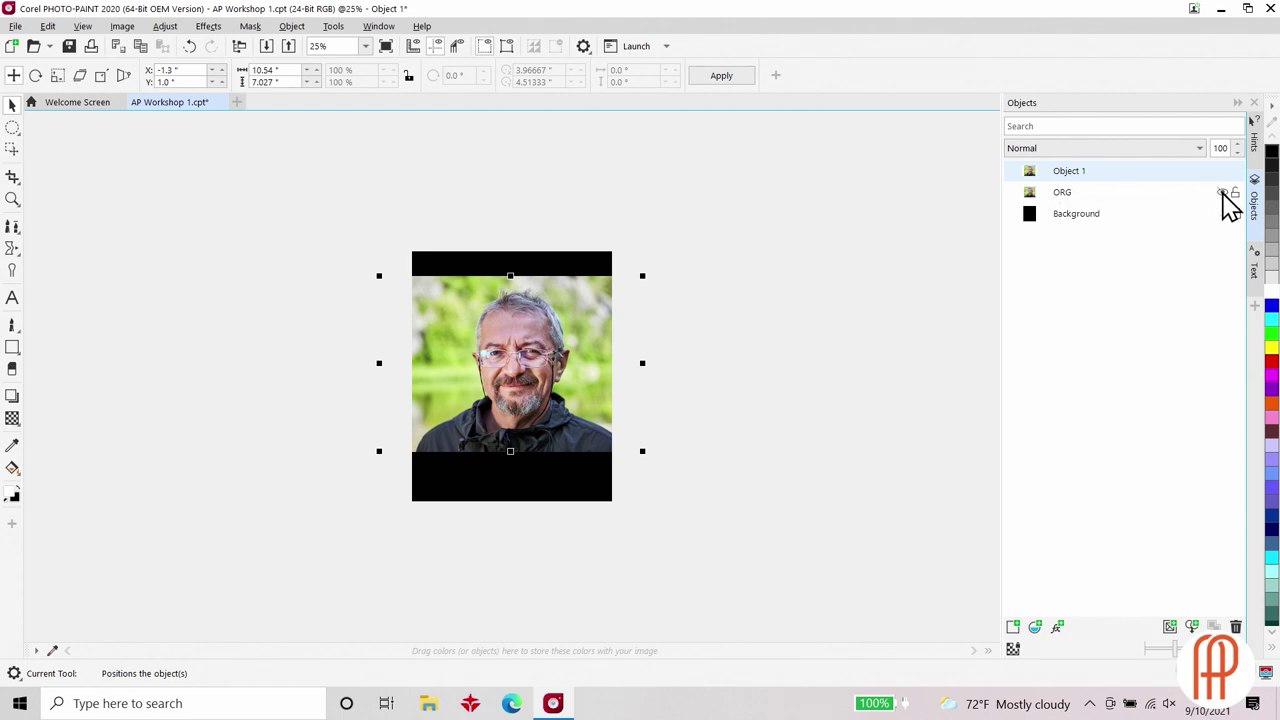
double_click(1070, 171)
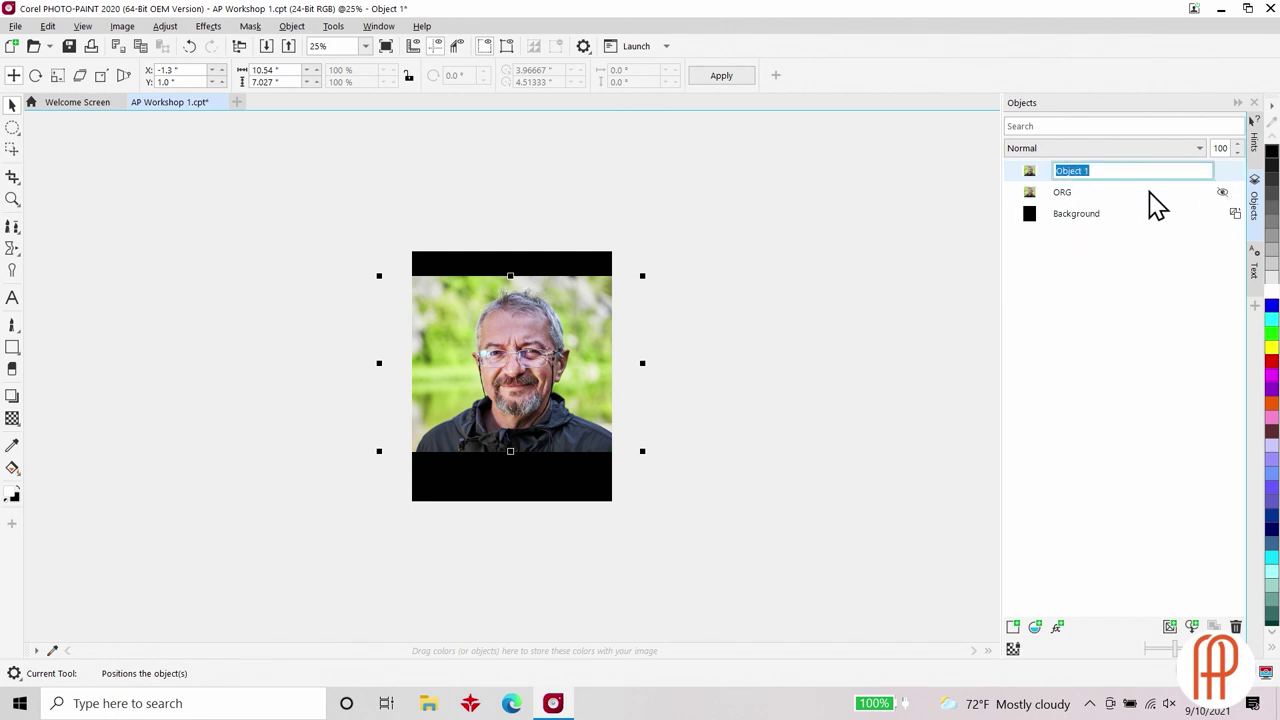
text(Cut)
key(Return)
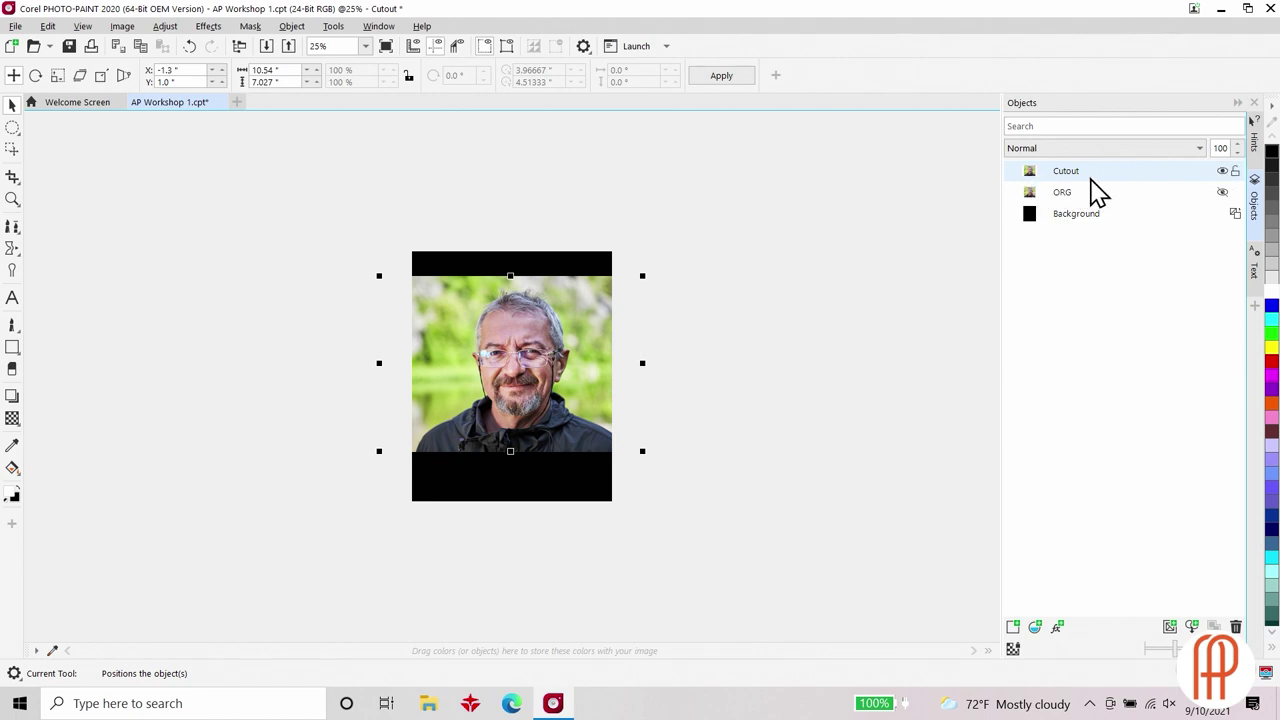
Cut the man out of the Cutout object in Cutout Lab, using a closed highlight around him with a nib size of 15
click(115, 28)
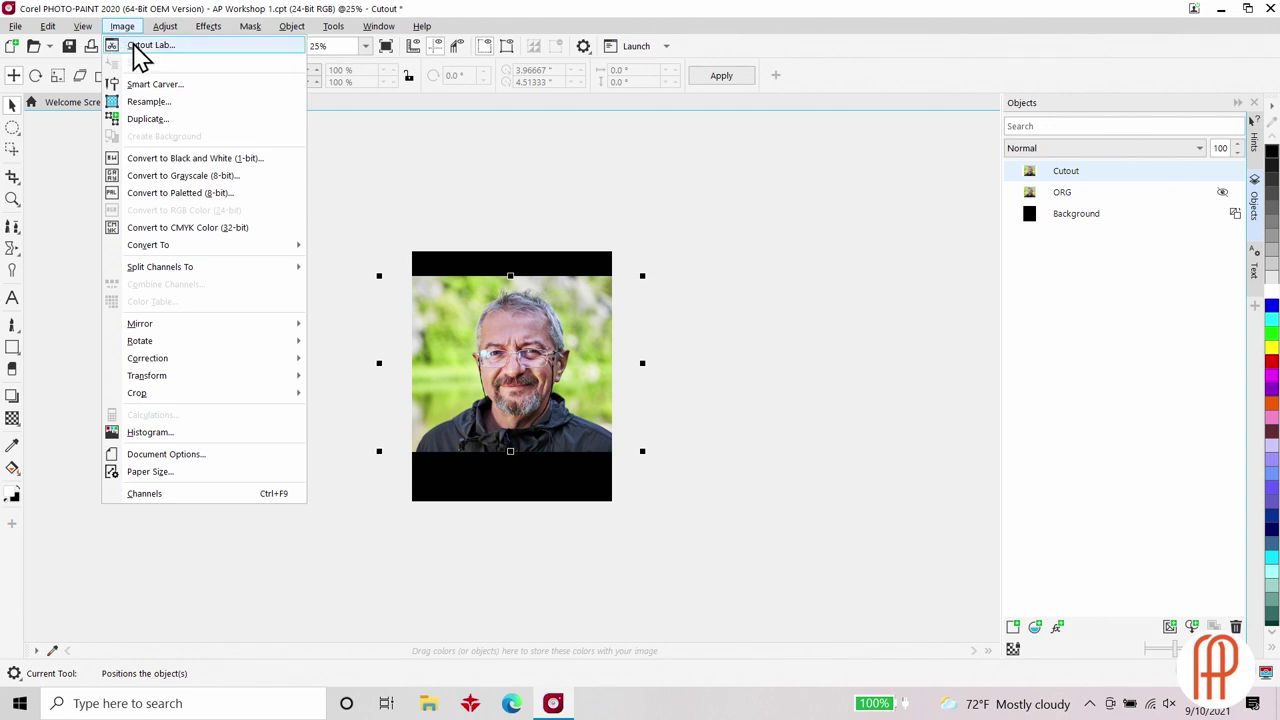
click(150, 45)
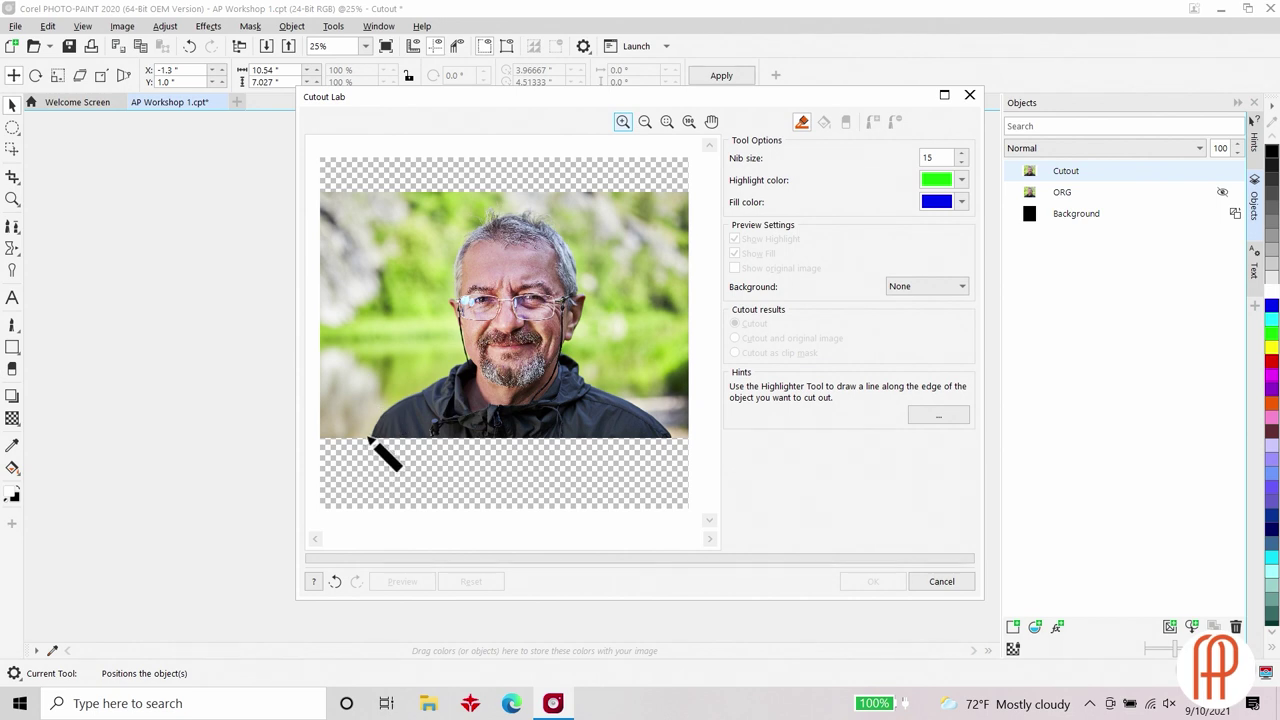
drag(366, 437, 374, 422)
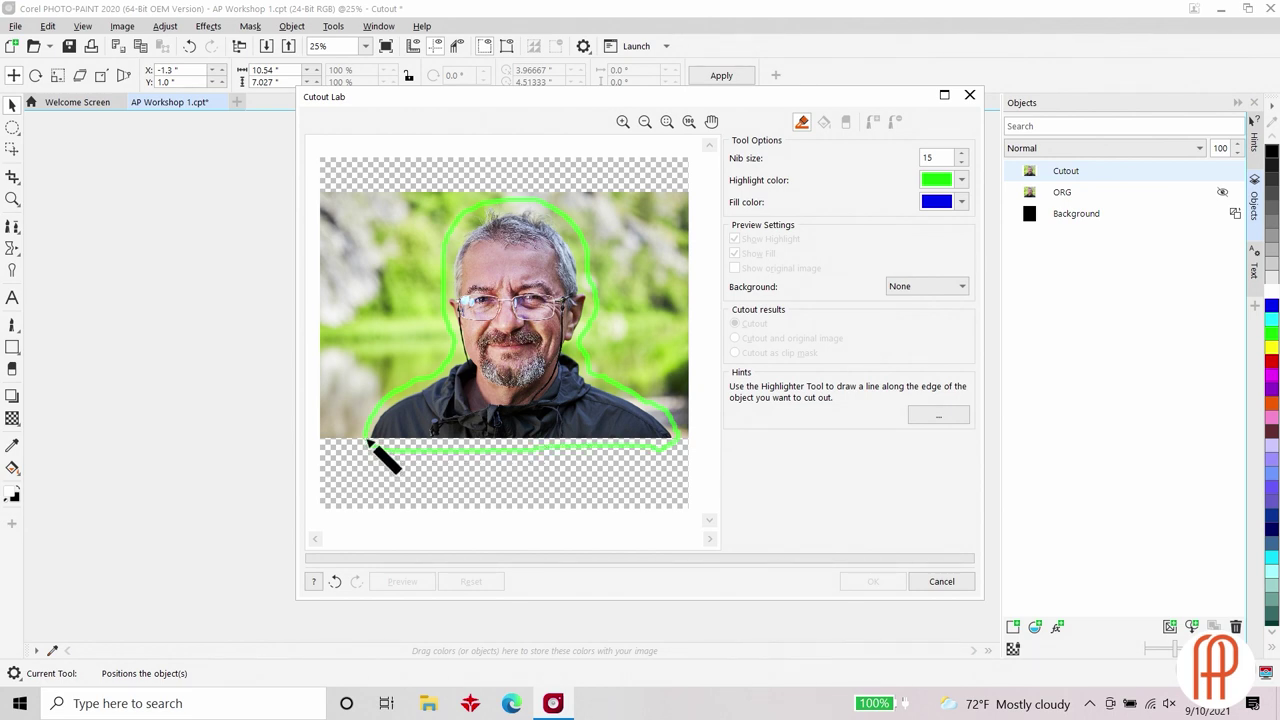
drag(367, 440, 368, 441)
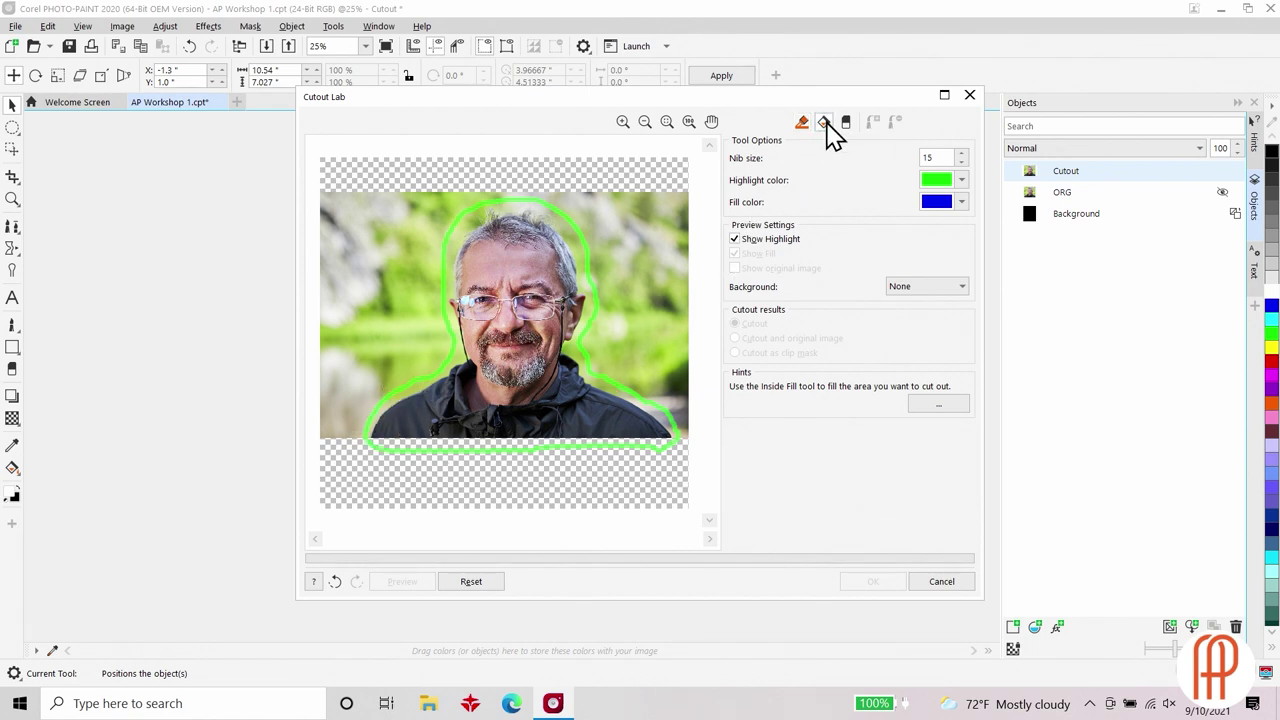
click(503, 268)
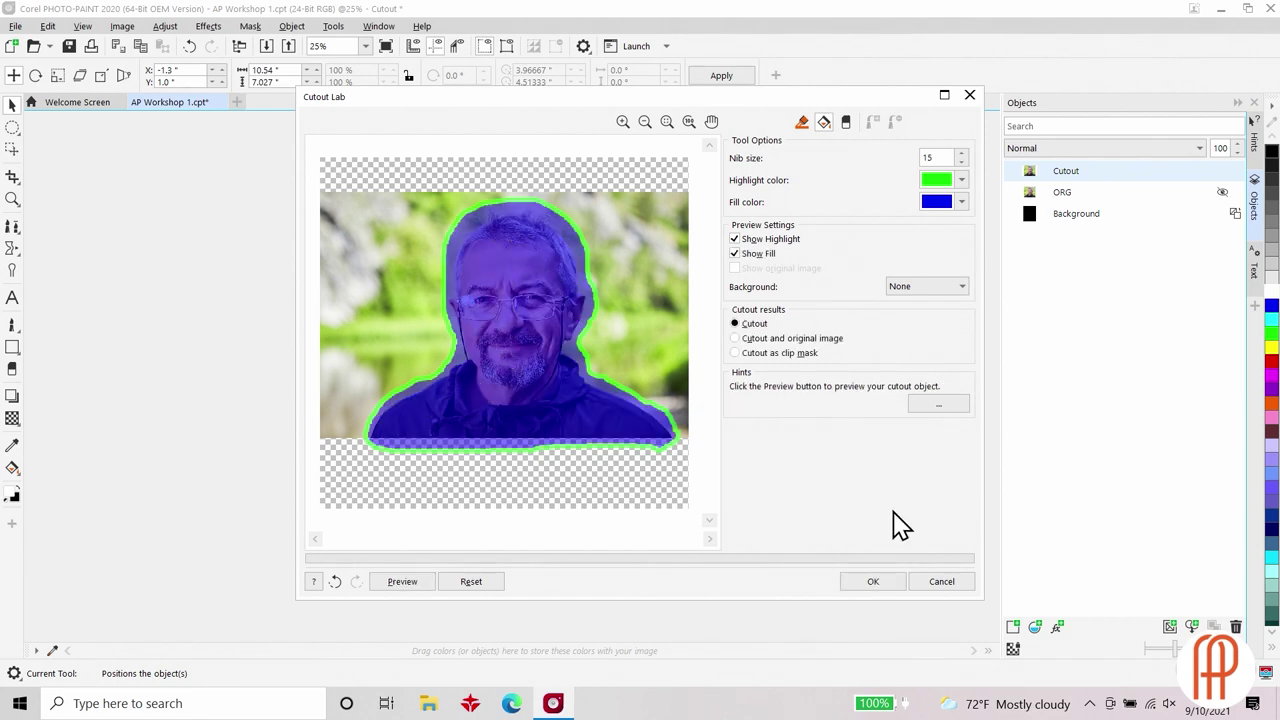
click(870, 584)
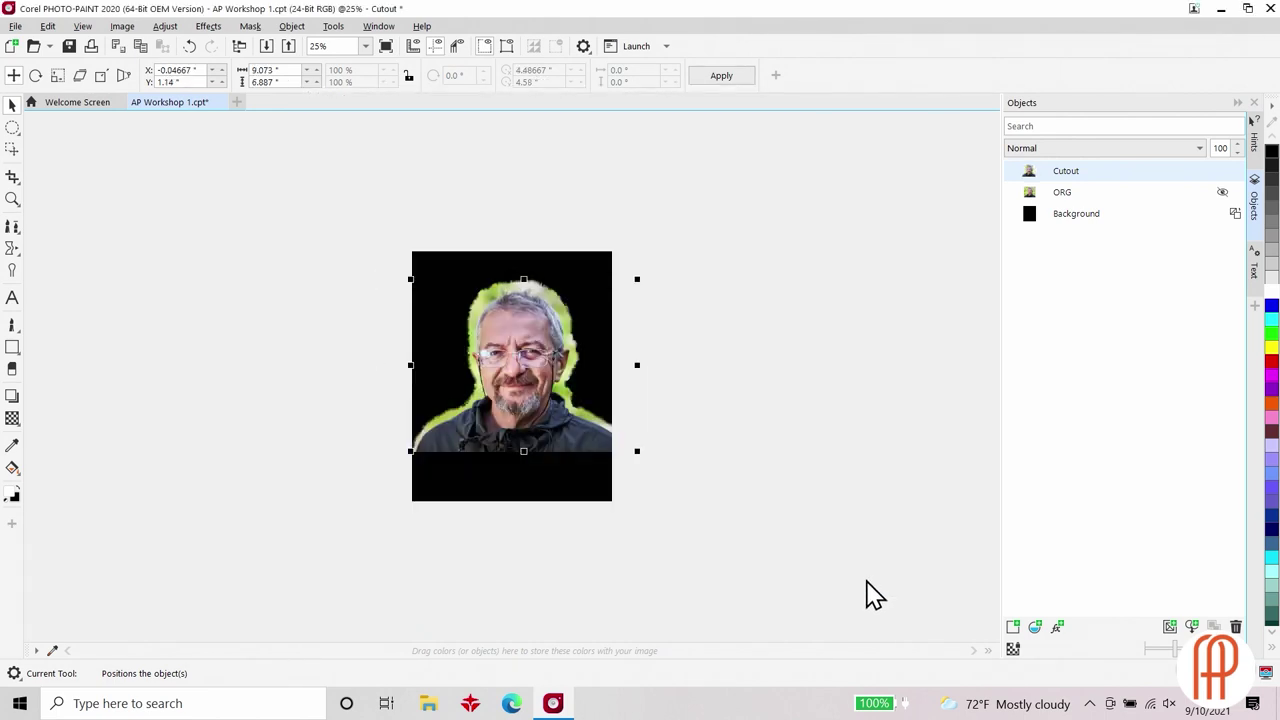
Scale the cutout to about 7.9 × 6 inches and centre it within the canvas
drag(638, 281, 609, 303)
mouse_move(521, 431)
mouse_down()
mouse_move(545, 395)
mouse_move(526, 408)
mouse_up()
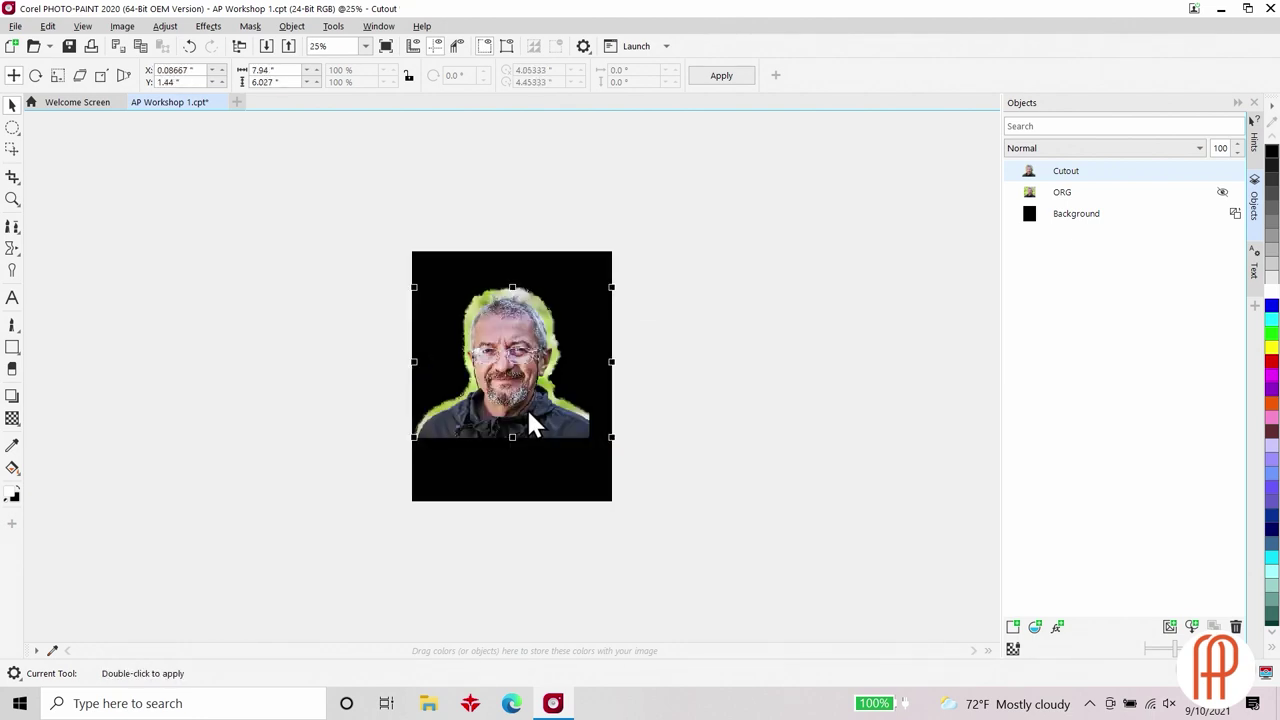
Show the object marquee around the cutout and set up the Eraser with a soft round nib
scroll(526, 407, up, 1)
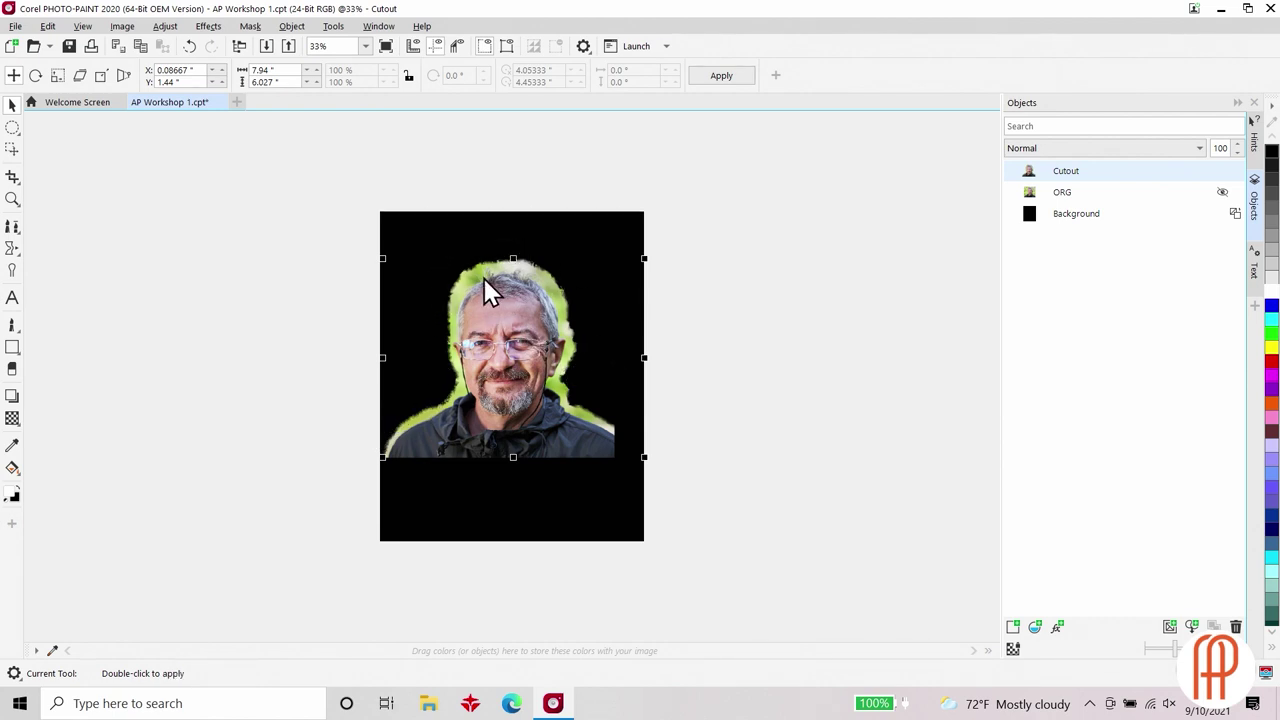
click(508, 47)
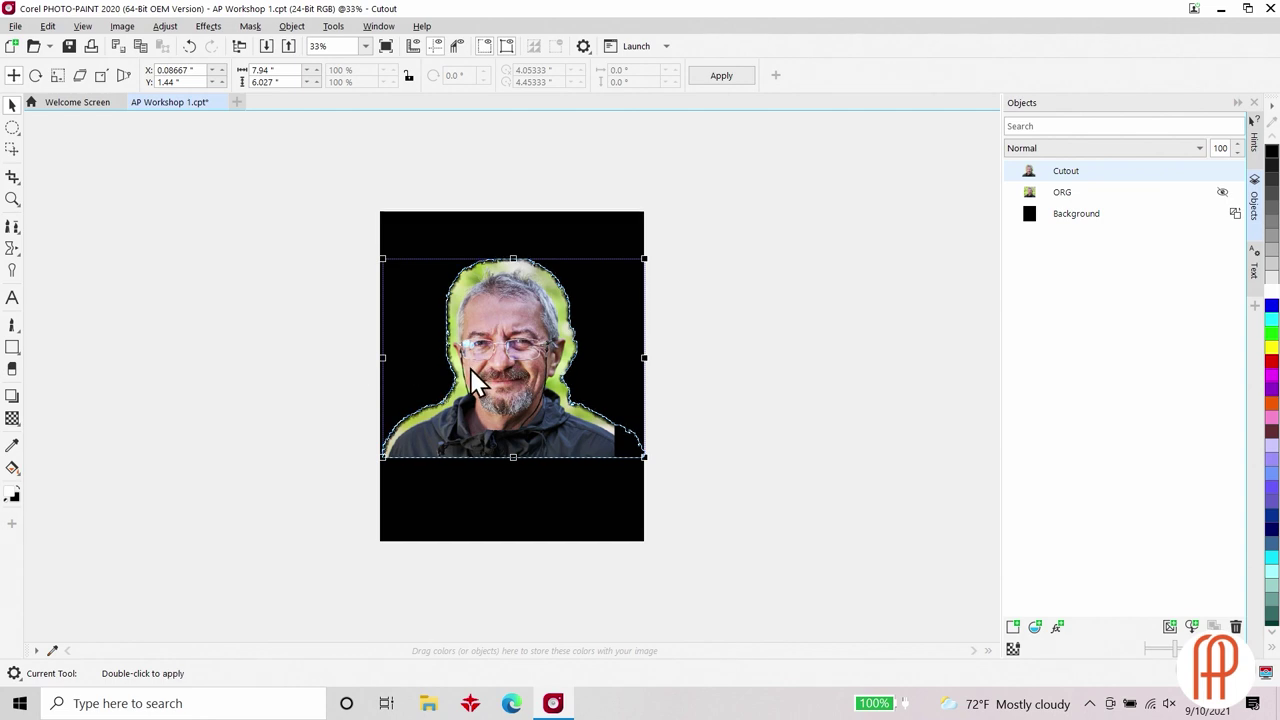
click(13, 372)
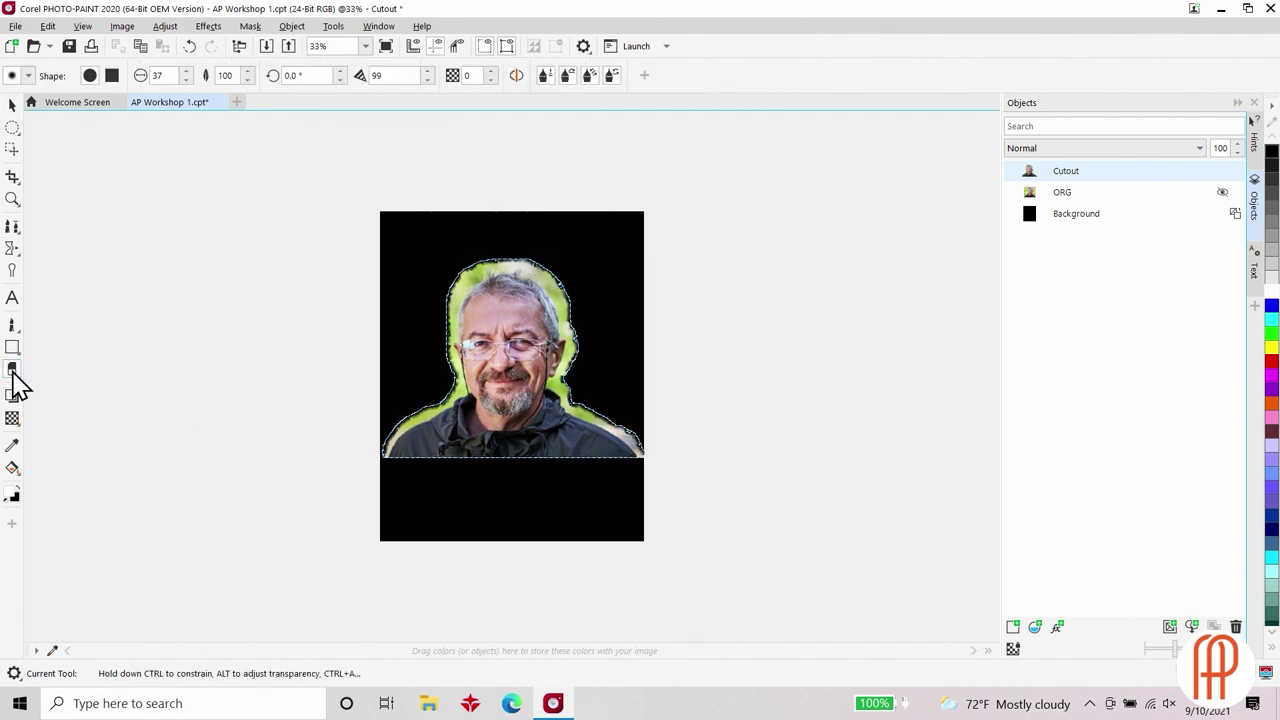
click(29, 77)
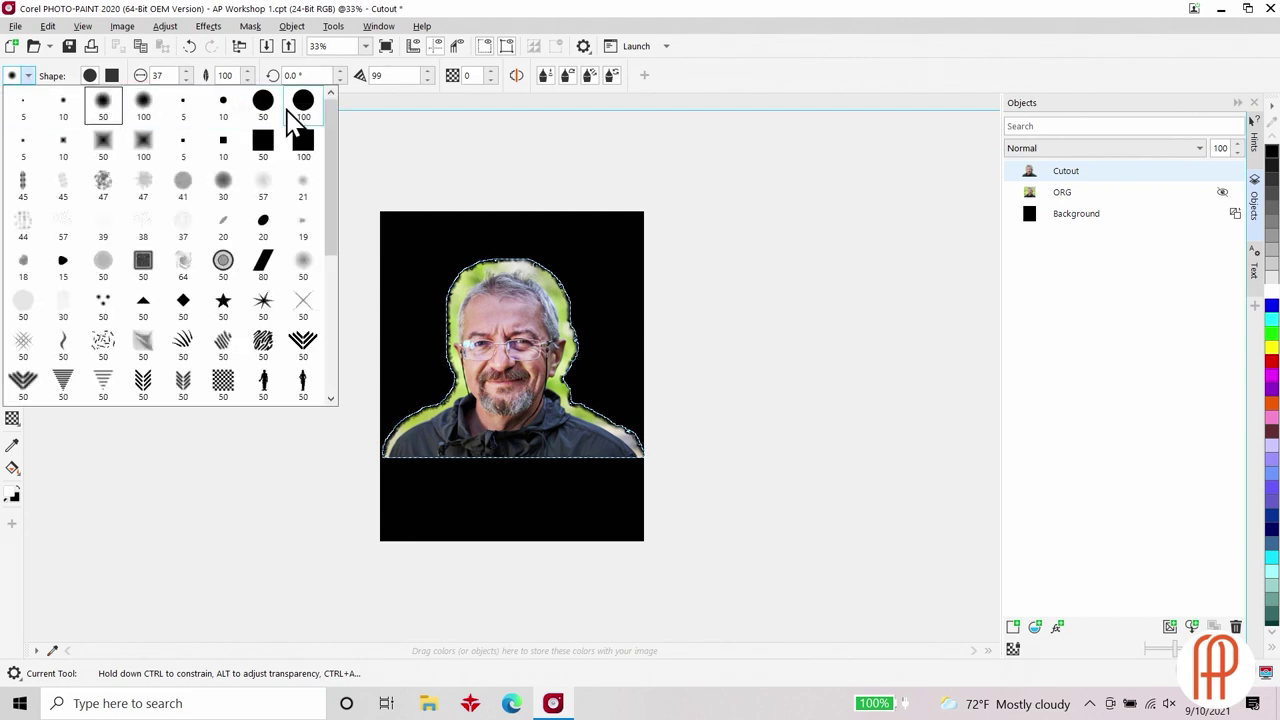
click(110, 118)
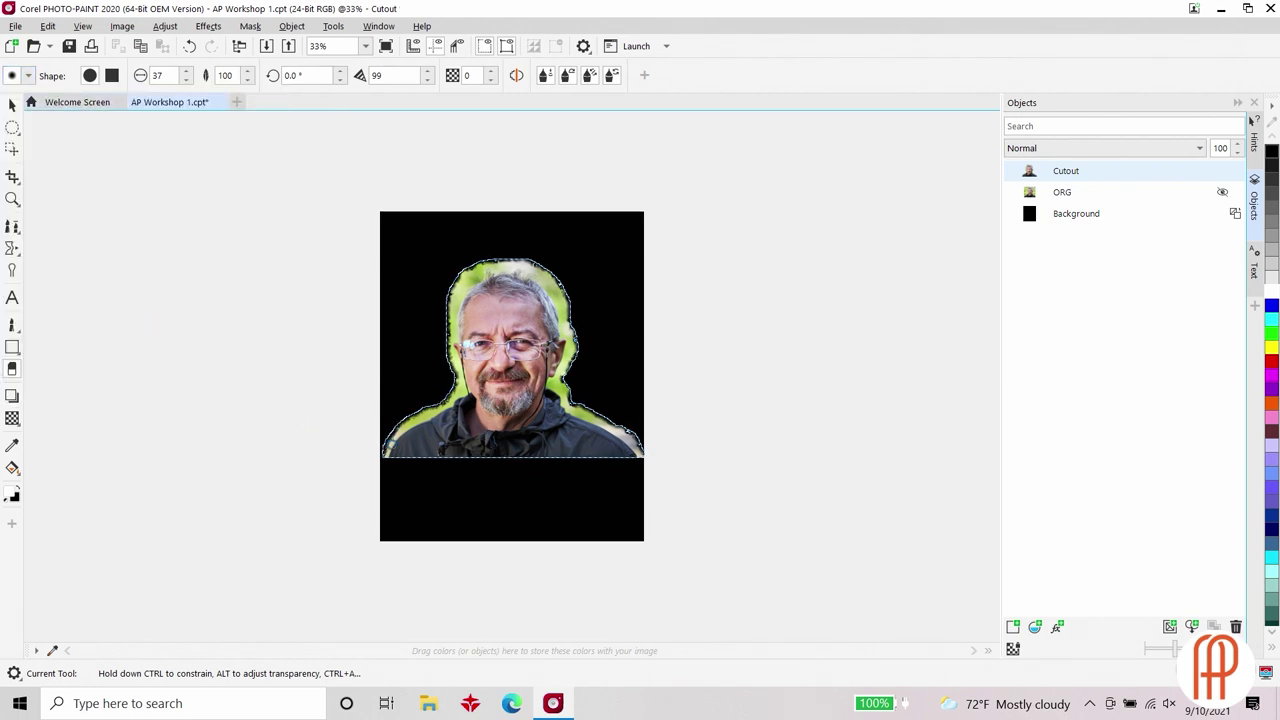
Erase the green background along the shoulder and neck on the picture's left side with a nib size of 69
key(ctrl+1)
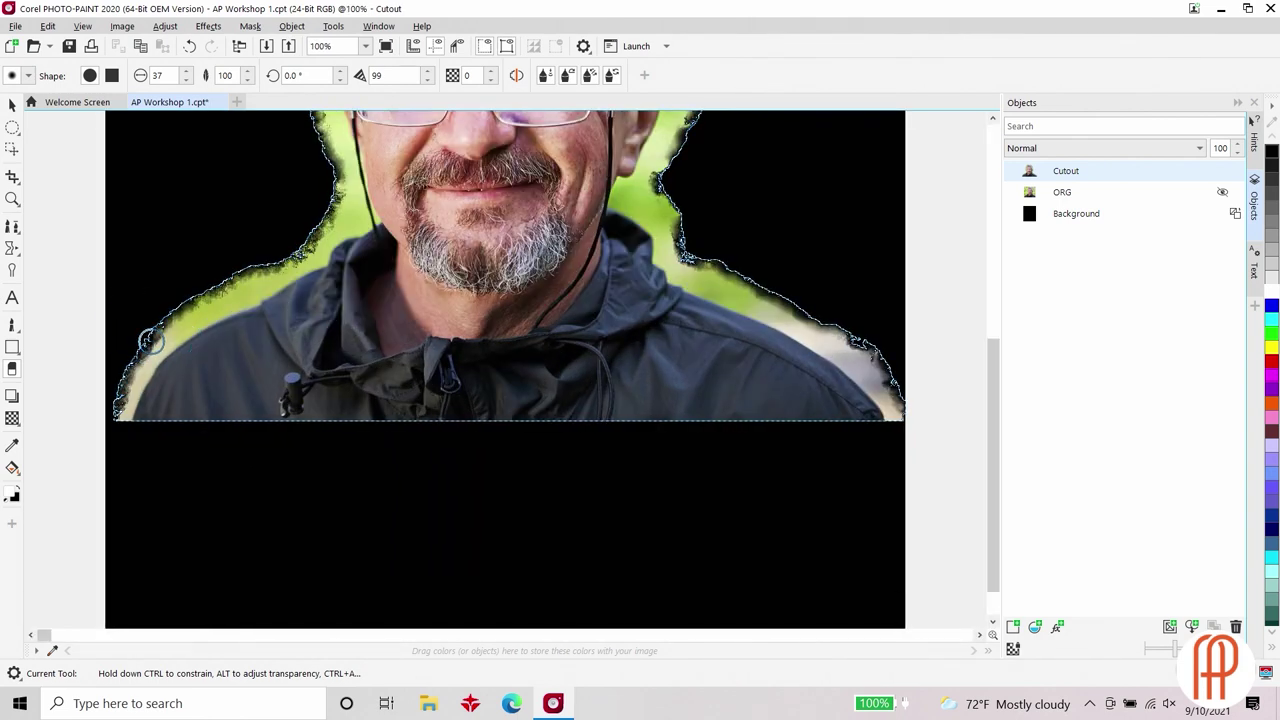
key(ctrl+shift+r)
mouse_move(251, 271)
mouse_down()
mouse_move(123, 366)
mouse_move(111, 432)
mouse_move(129, 366)
mouse_move(226, 286)
mouse_move(309, 243)
mouse_move(335, 218)
mouse_move(335, 175)
mouse_up()
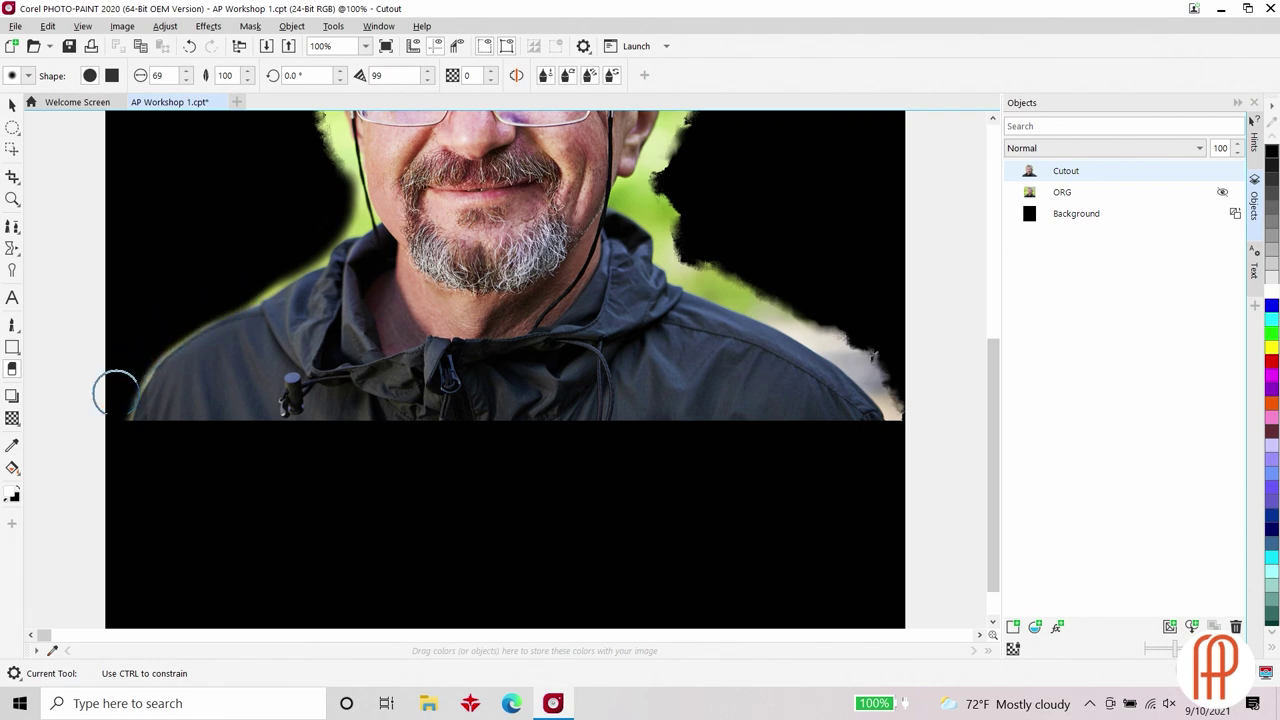
Erase the stray remnants beside the jaw and upper shoulder on the picture's left side, toggling the object marquee to check them
scroll(308, 232, up, 2)
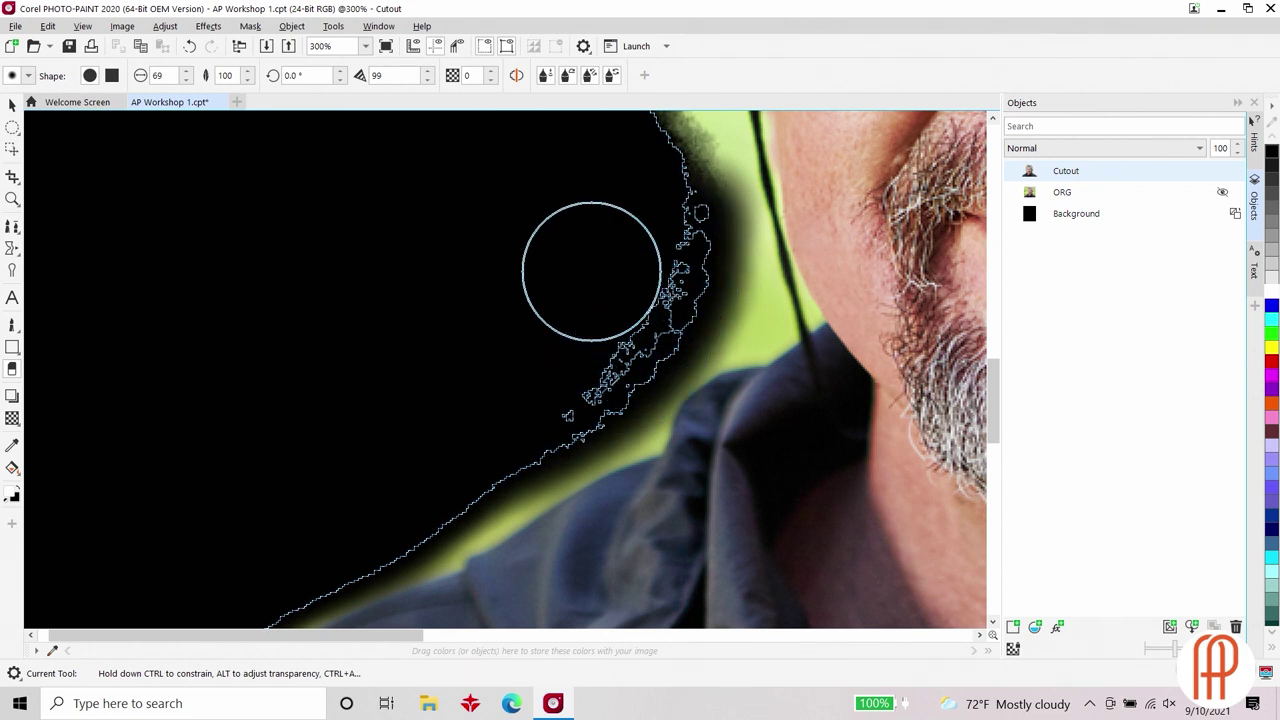
click(506, 46)
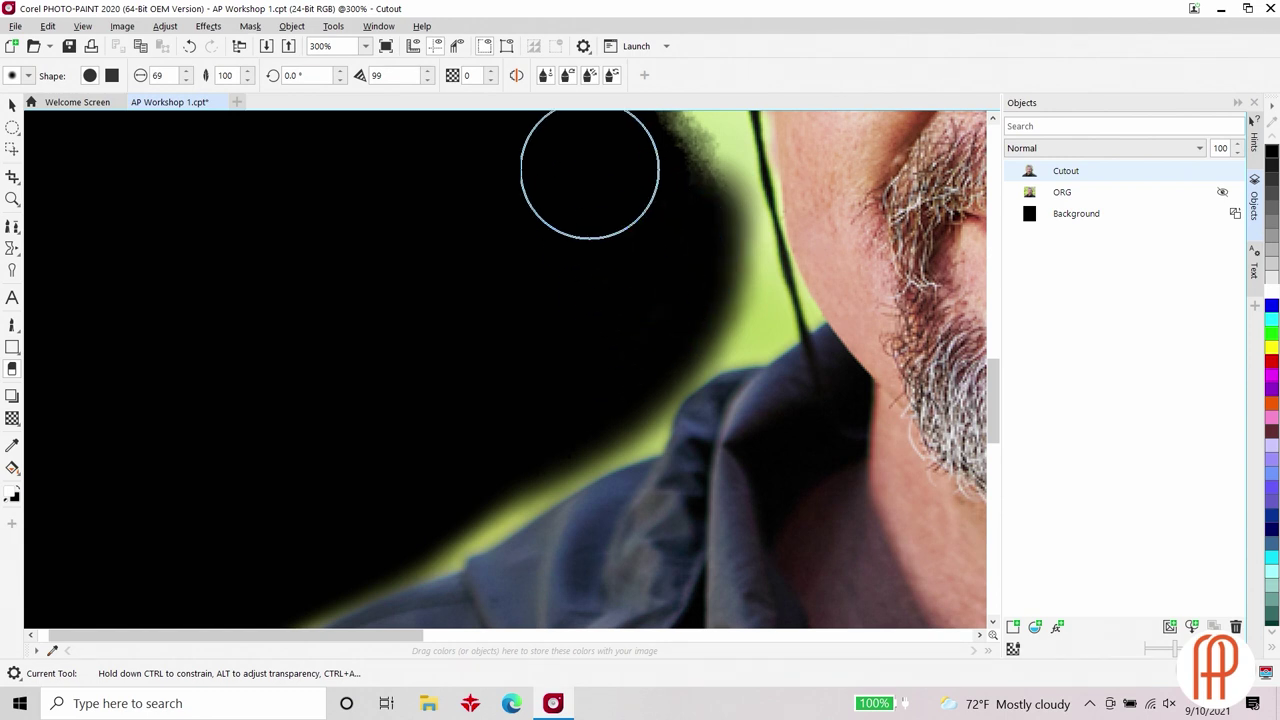
click(506, 46)
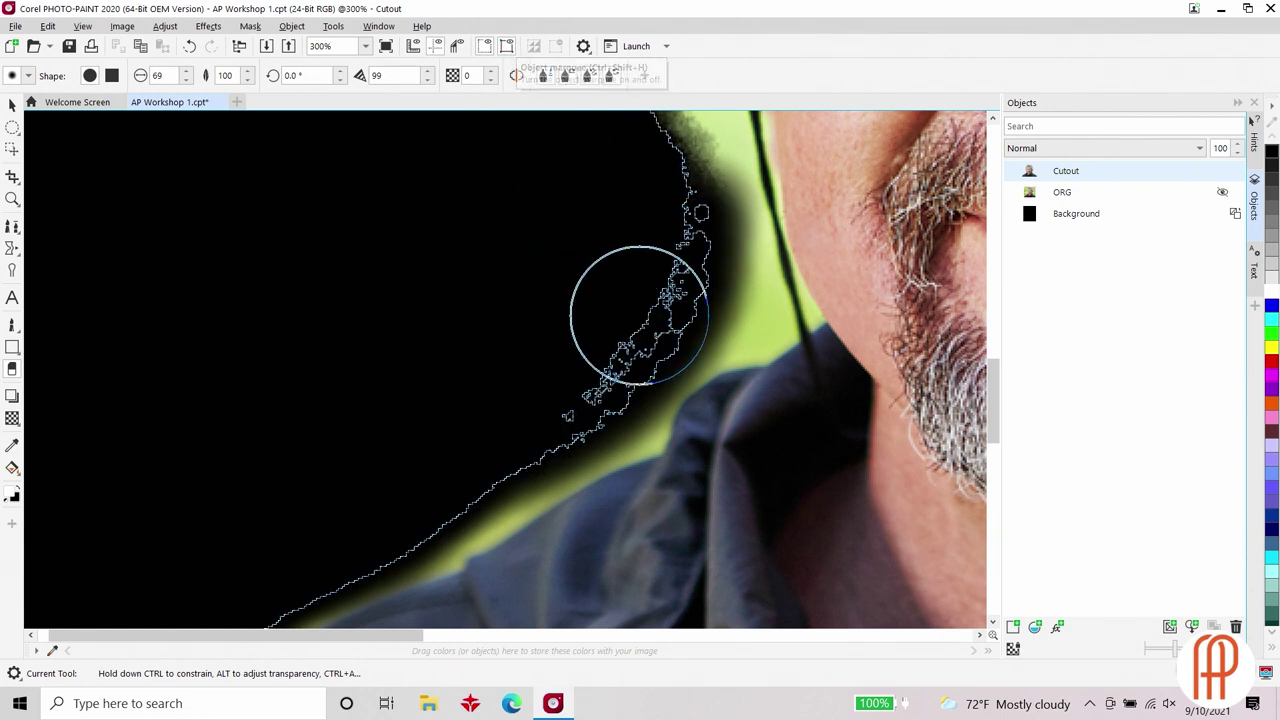
drag(657, 168, 675, 212)
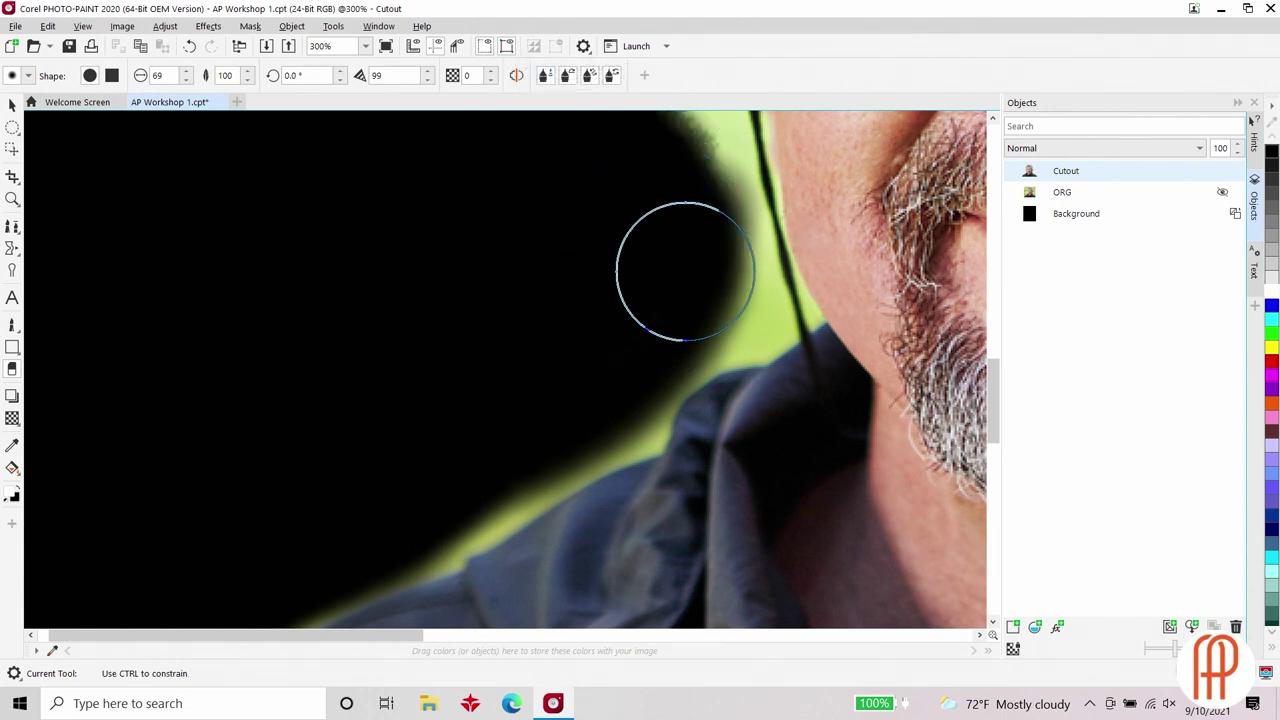
drag(685, 271, 671, 235)
mouse_move(631, 353)
mouse_down()
mouse_move(629, 310)
mouse_move(594, 377)
mouse_move(614, 371)
mouse_move(563, 435)
mouse_move(485, 487)
mouse_up()
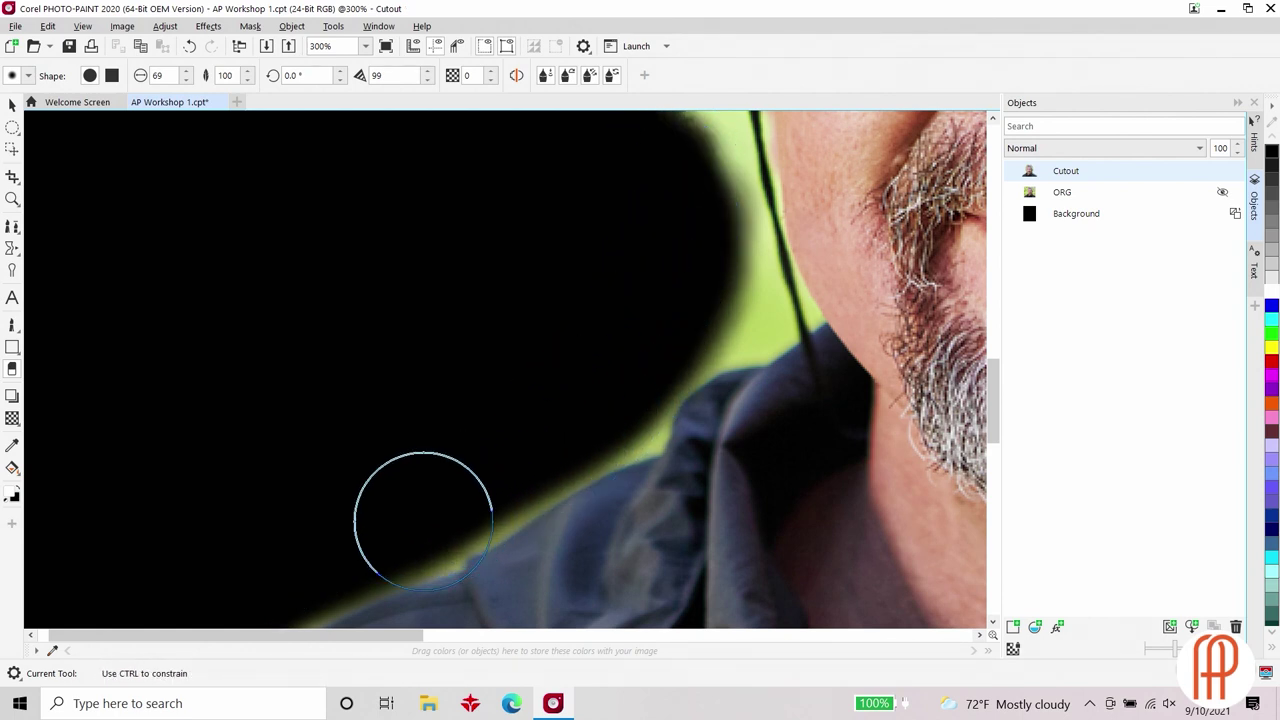
mouse_move(646, 329)
mouse_down()
mouse_move(571, 436)
mouse_move(443, 502)
mouse_move(468, 452)
mouse_move(708, 293)
mouse_move(705, 177)
mouse_move(701, 231)
mouse_move(725, 317)
mouse_move(709, 277)
mouse_move(737, 310)
mouse_move(669, 309)
mouse_move(727, 321)
mouse_move(646, 347)
mouse_move(583, 424)
mouse_move(623, 398)
mouse_move(433, 521)
mouse_move(549, 429)
mouse_move(388, 542)
mouse_move(525, 445)
mouse_move(416, 524)
mouse_move(335, 549)
mouse_move(503, 450)
mouse_move(497, 472)
mouse_move(449, 505)
mouse_move(527, 456)
mouse_move(477, 497)
mouse_move(553, 426)
mouse_move(465, 457)
mouse_up()
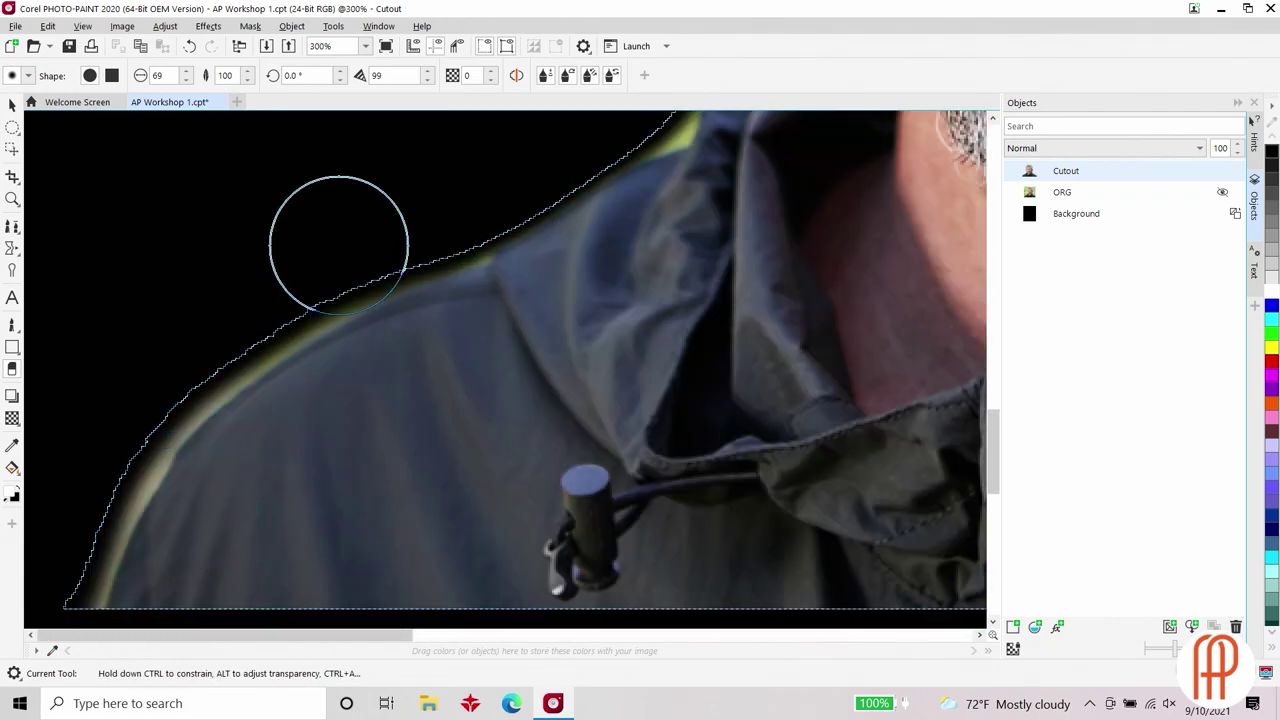
Erase the pale fringe along the outer slope of the picture's left shoulder down to the cutout's lower edge
mouse_move(337, 251)
mouse_down()
mouse_move(448, 201)
mouse_move(190, 362)
mouse_move(67, 489)
mouse_move(150, 384)
mouse_move(63, 560)
mouse_up()
drag(171, 386, 53, 585)
mouse_move(180, 323)
mouse_down()
mouse_move(390, 255)
mouse_move(303, 286)
mouse_up()
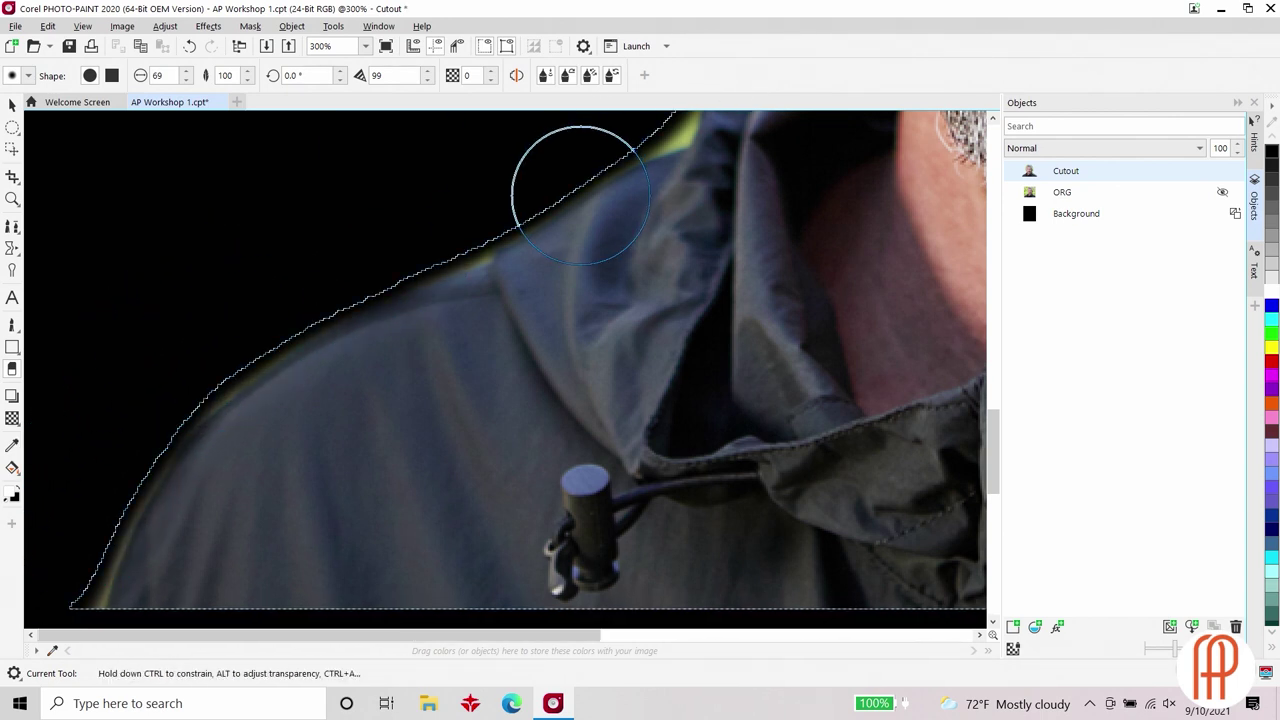
Erase the green around the collar and glasses cord on the picture's left side, reducing the nib size to 15 for the close edge
scroll(500, 228, up, 5)
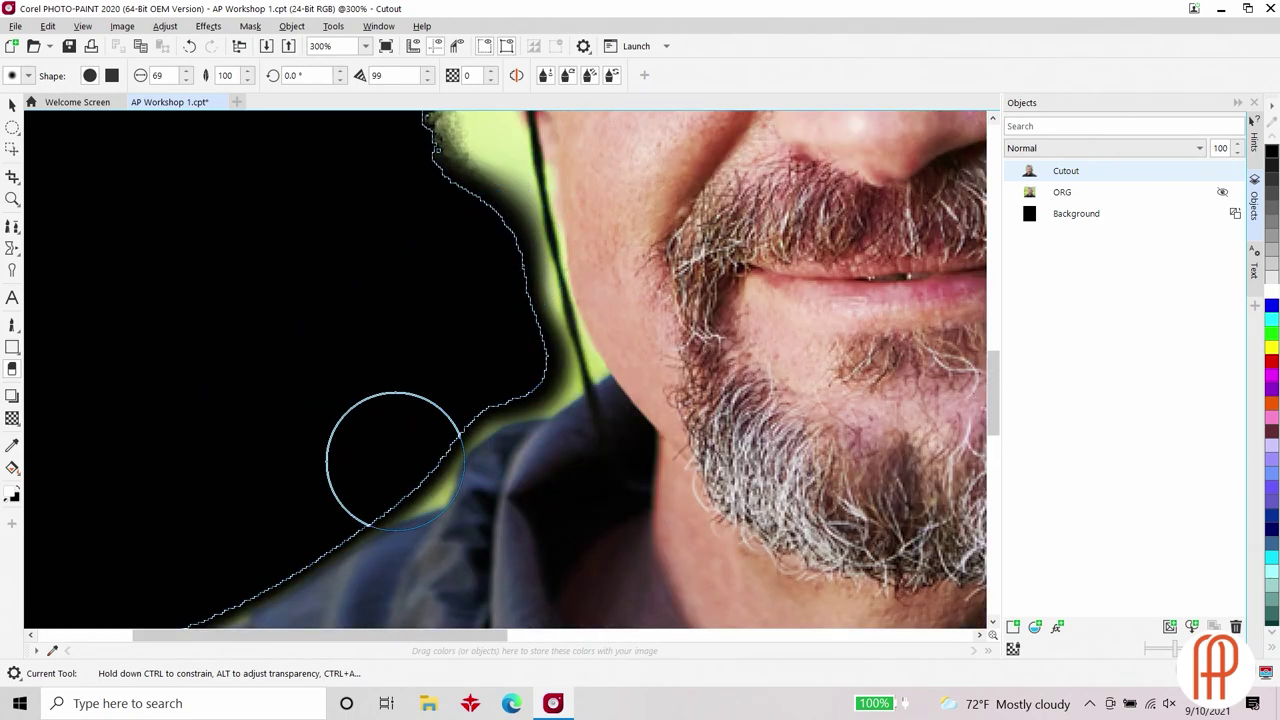
mouse_move(457, 357)
mouse_down()
mouse_move(477, 297)
mouse_move(451, 149)
mouse_move(471, 240)
mouse_move(484, 218)
mouse_move(486, 286)
mouse_move(466, 249)
mouse_move(509, 320)
mouse_move(503, 285)
mouse_move(497, 340)
mouse_move(391, 371)
mouse_move(423, 363)
mouse_move(425, 390)
mouse_move(467, 311)
mouse_up()
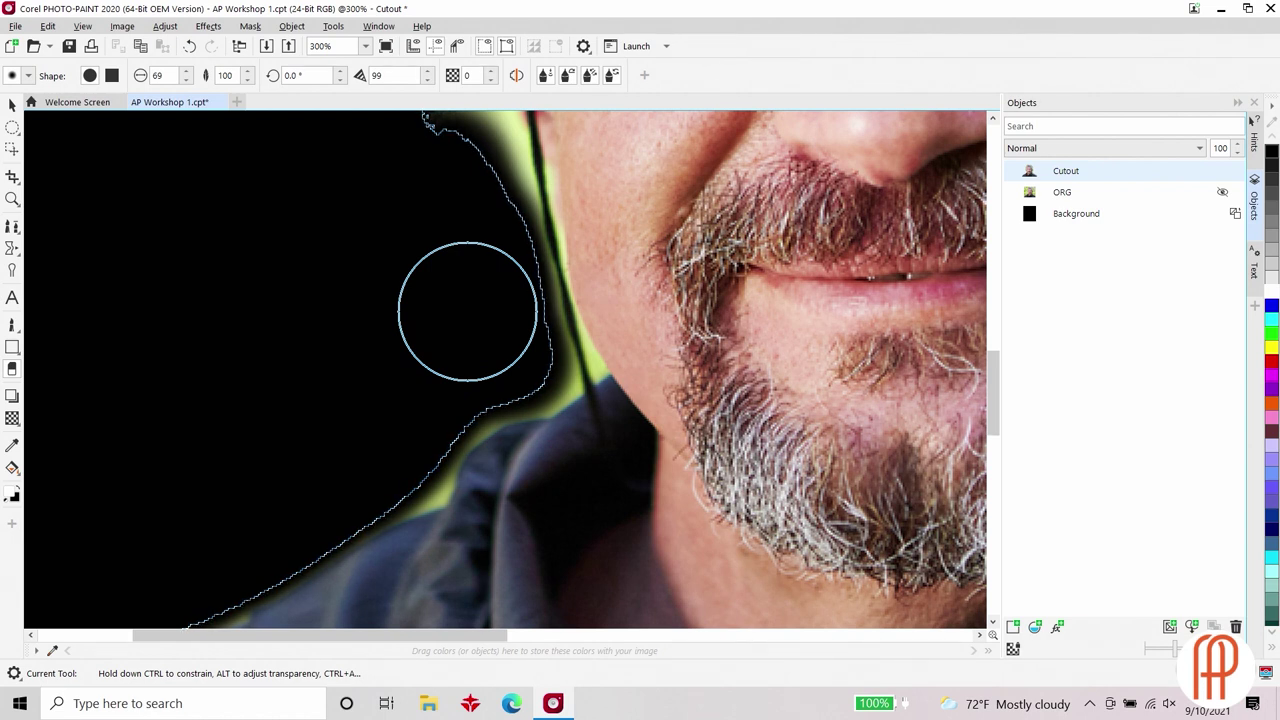
mouse_move(467, 311)
mouse_down()
mouse_move(437, 311)
mouse_move(480, 311)
mouse_move(428, 311)
mouse_move(540, 354)
mouse_move(543, 399)
mouse_up()
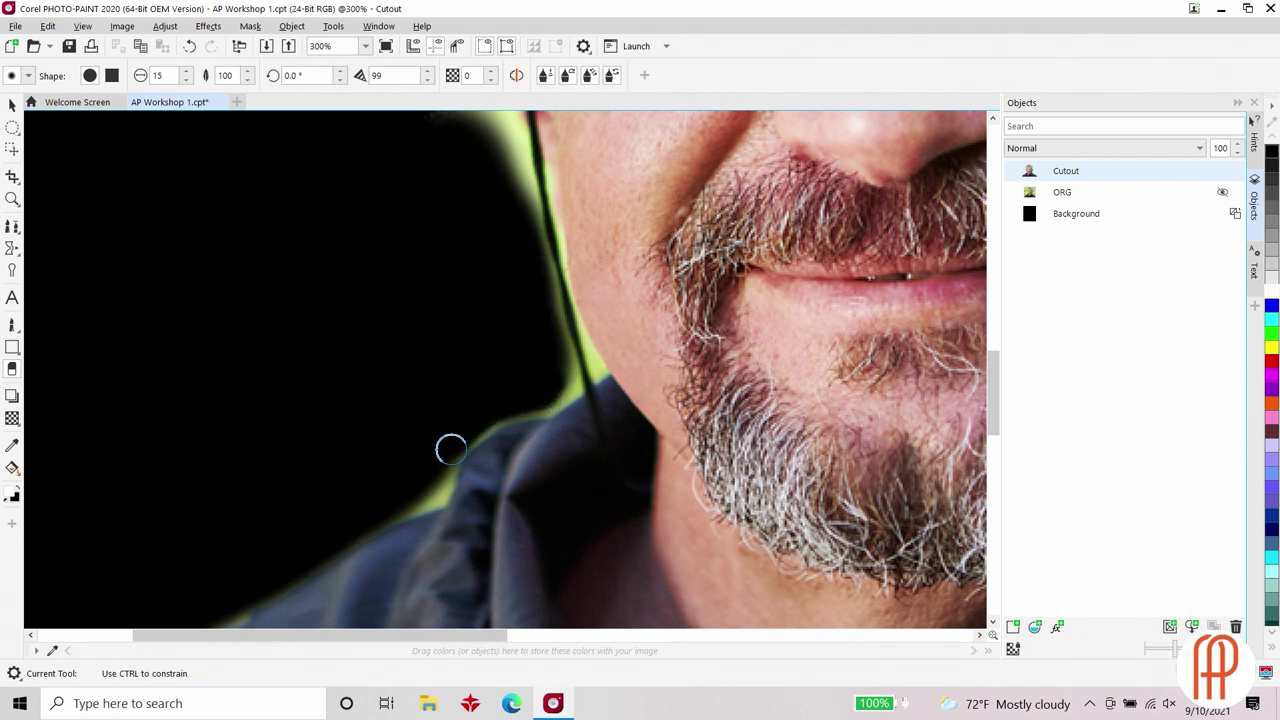
mouse_move(440, 485)
mouse_down()
mouse_move(469, 442)
mouse_move(543, 408)
mouse_up()
mouse_move(498, 144)
mouse_down()
mouse_move(554, 380)
mouse_move(543, 397)
mouse_up()
Erase the green background beside the cheek, ear and temple on the picture's left side, enlarging the nib size to 46
scroll(435, 245, up, 3)
mouse_move(428, 257)
mouse_down()
mouse_move(433, 363)
mouse_move(421, 203)
mouse_move(485, 317)
mouse_move(525, 507)
mouse_move(513, 405)
mouse_move(388, 318)
mouse_move(449, 291)
mouse_up()
scroll(403, 371, down, 1)
scroll(503, 186, up, 1)
mouse_move(503, 186)
mouse_down()
mouse_move(530, 415)
mouse_move(523, 340)
mouse_move(521, 390)
mouse_up()
mouse_move(571, 437)
mouse_down()
mouse_move(527, 393)
mouse_move(545, 323)
mouse_up()
mouse_move(553, 424)
mouse_down()
mouse_move(446, 286)
mouse_move(491, 371)
mouse_move(471, 366)
mouse_move(470, 295)
mouse_up()
drag(466, 134, 434, 329)
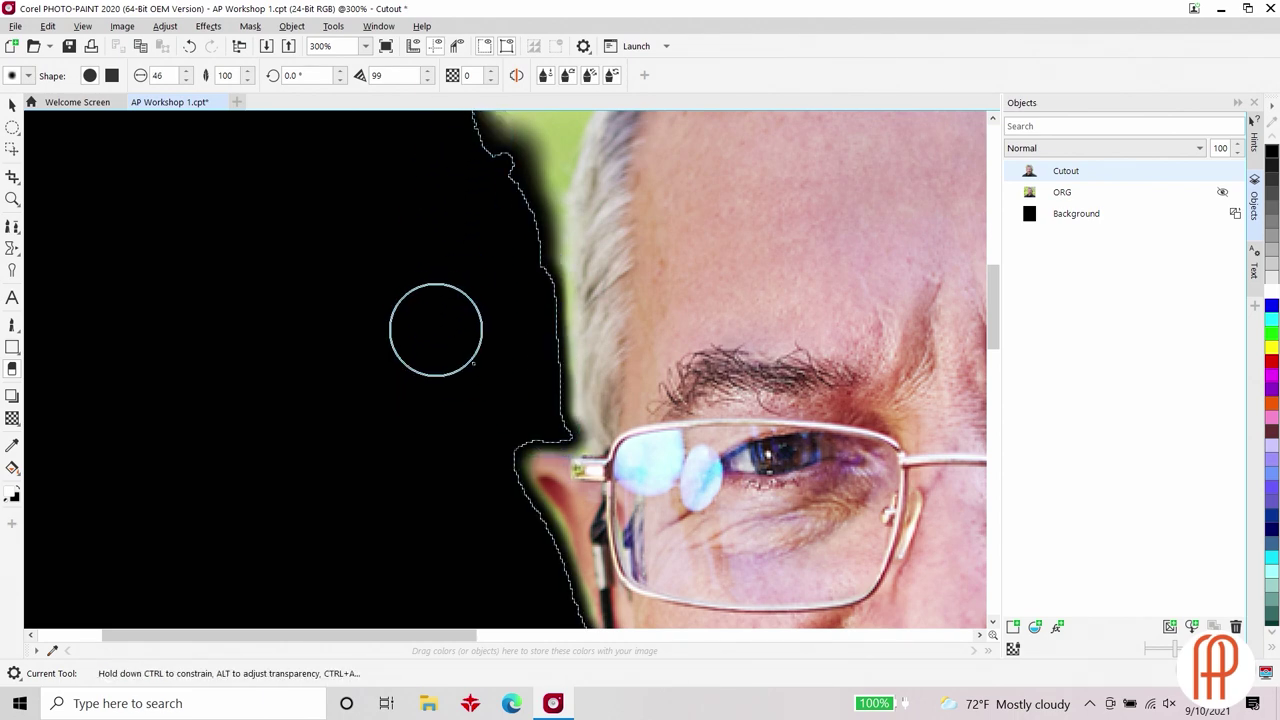
Erase the green background beside the hair above the temple on the picture's left side
scroll(430, 329, down, 1)
scroll(431, 377, down, 1)
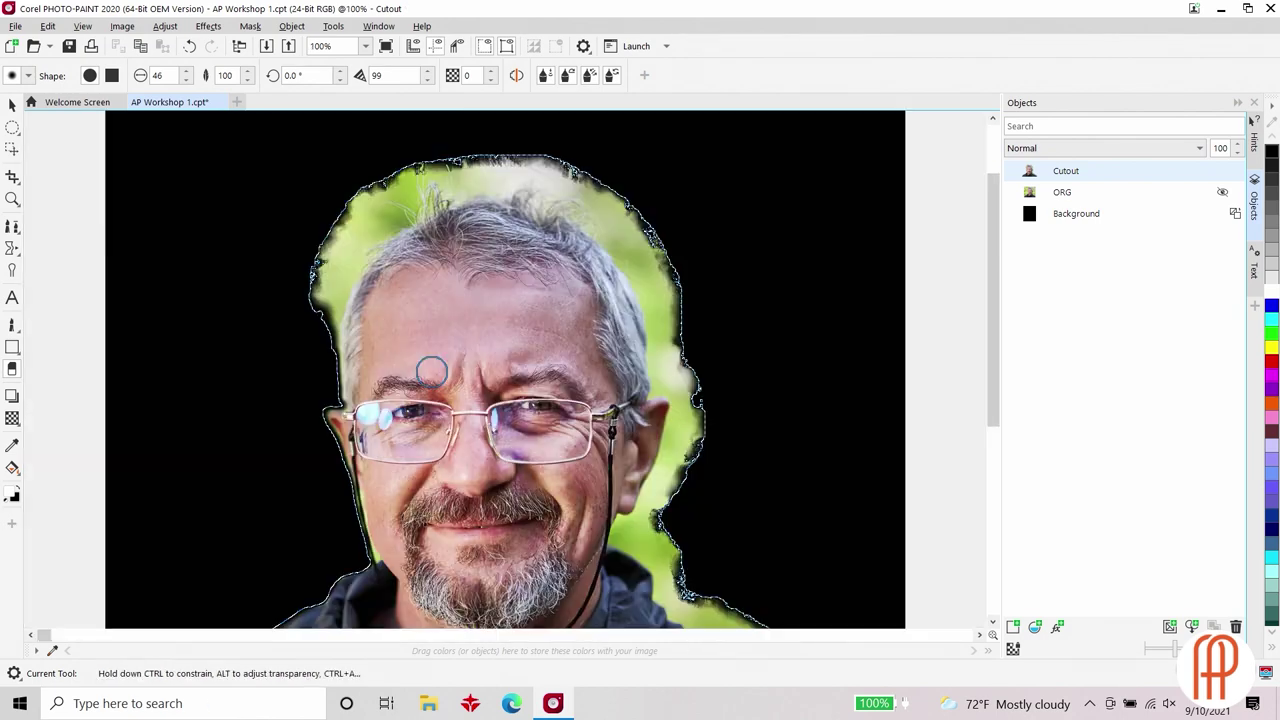
scroll(330, 288, up, 1)
scroll(517, 337, up, 1)
mouse_move(563, 194)
mouse_down()
mouse_move(490, 236)
mouse_move(411, 413)
mouse_move(395, 530)
mouse_move(431, 318)
mouse_move(493, 186)
mouse_move(430, 444)
mouse_move(428, 546)
mouse_move(489, 359)
mouse_move(419, 551)
mouse_move(406, 343)
mouse_up()
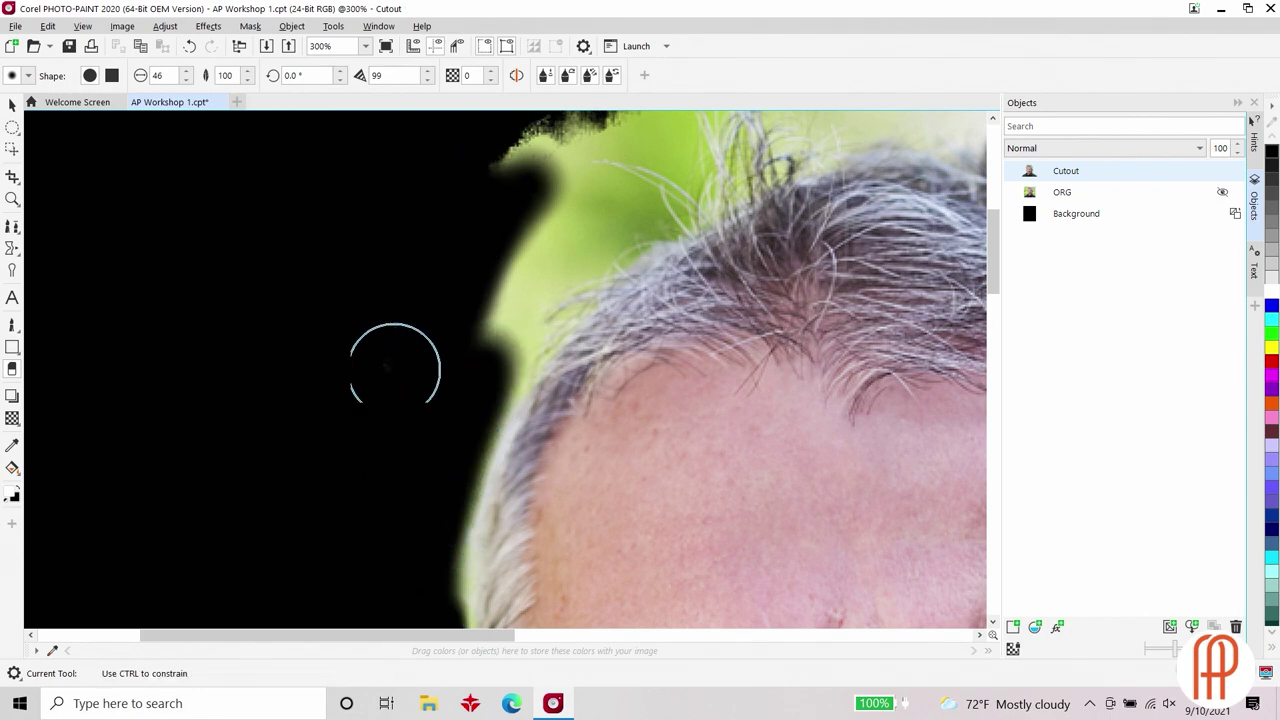
Erase the green background and wispy hairs around the upper-left curve of the head
scroll(371, 403, down, 1)
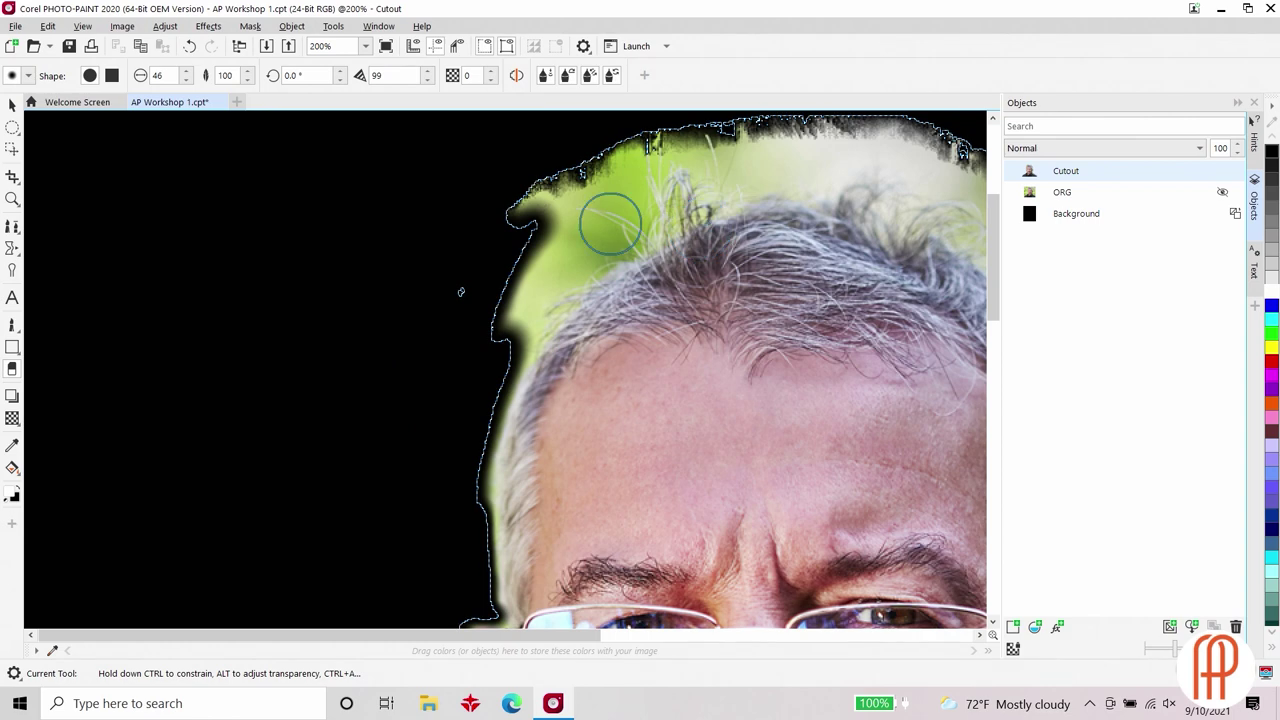
scroll(583, 223, down, 1)
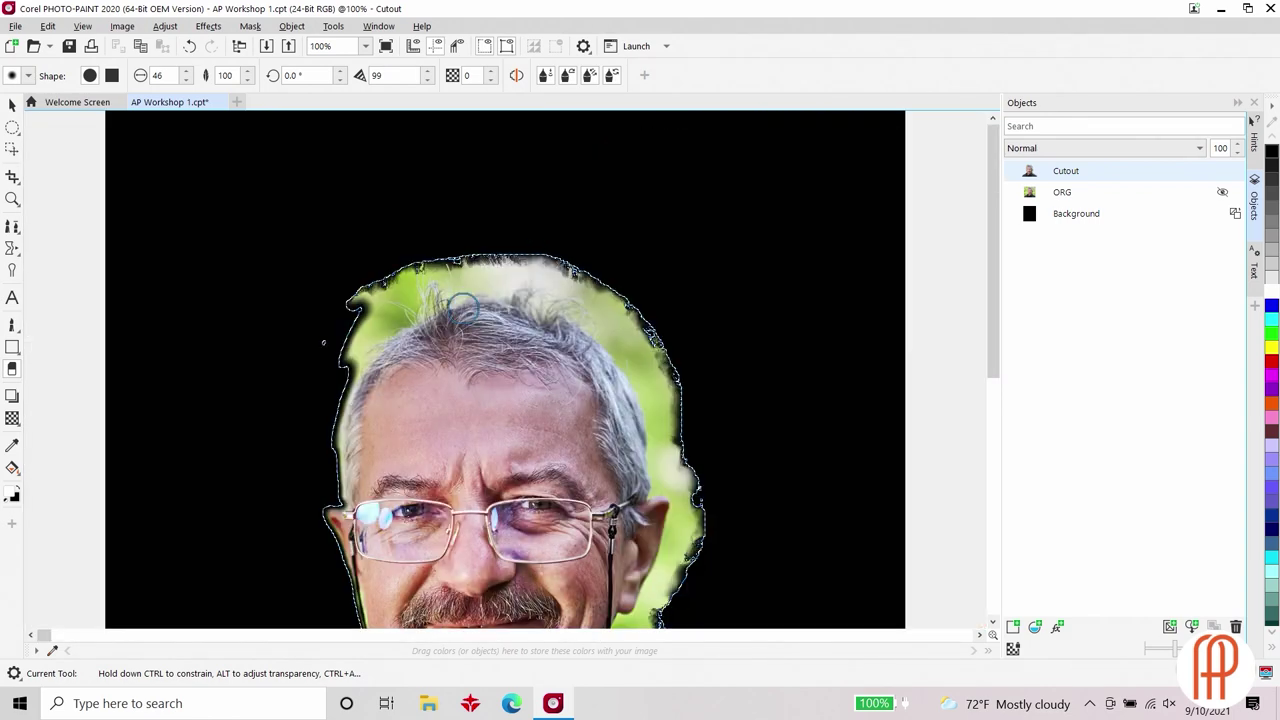
scroll(409, 309, up, 1)
mouse_move(468, 288)
mouse_down()
mouse_move(504, 325)
mouse_move(438, 317)
mouse_move(373, 346)
mouse_move(418, 297)
mouse_move(326, 498)
mouse_move(372, 425)
mouse_move(450, 373)
mouse_move(383, 437)
mouse_up()
mouse_move(360, 488)
mouse_down()
mouse_move(429, 395)
mouse_move(405, 439)
mouse_move(478, 375)
mouse_move(660, 297)
mouse_move(473, 385)
mouse_up()
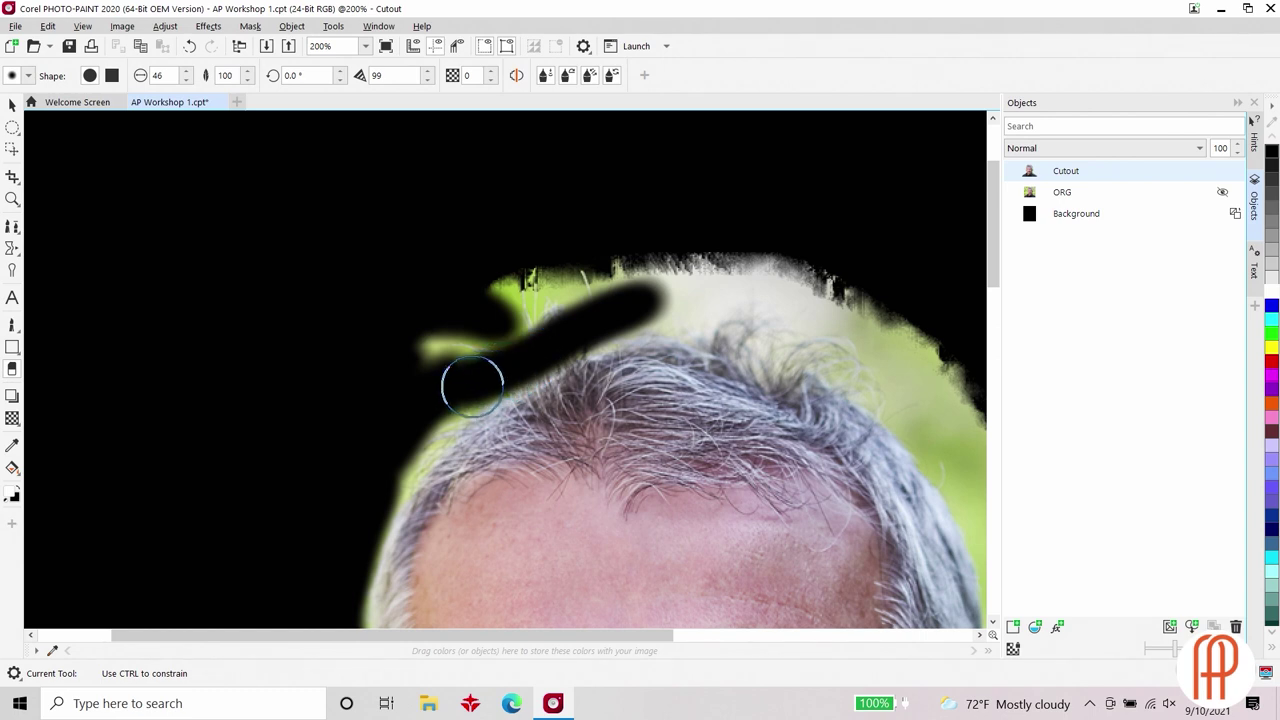
drag(346, 553, 350, 535)
mouse_move(370, 470)
mouse_down()
mouse_move(377, 457)
mouse_move(356, 562)
mouse_up()
Erase the remaining background across the top of the head and clear the leftover patches above the hair
mouse_move(374, 363)
mouse_down()
mouse_move(733, 264)
mouse_move(464, 317)
mouse_move(500, 285)
mouse_move(626, 277)
mouse_up()
mouse_move(606, 326)
mouse_down()
mouse_move(634, 309)
mouse_move(694, 314)
mouse_move(858, 362)
mouse_move(928, 415)
mouse_up()
mouse_move(853, 383)
mouse_down()
mouse_move(753, 305)
mouse_move(638, 283)
mouse_move(781, 295)
mouse_move(881, 328)
mouse_move(800, 277)
mouse_up()
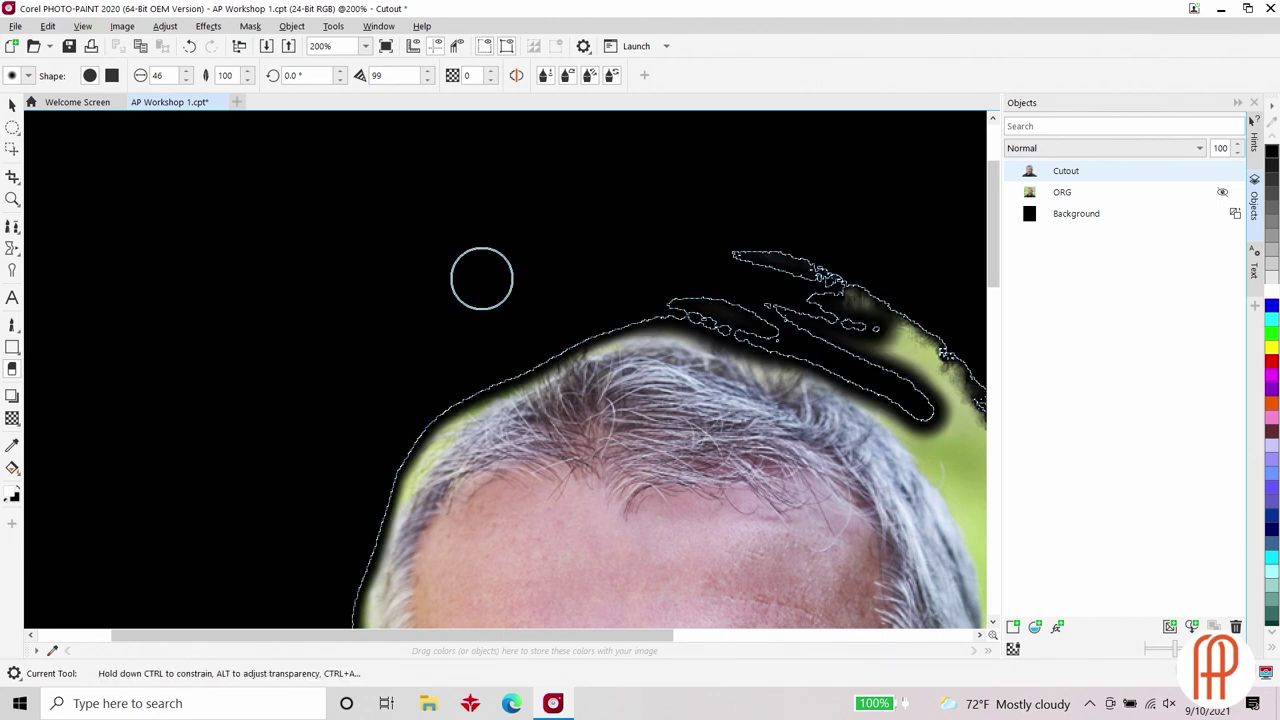
drag(671, 277, 700, 300)
mouse_move(808, 340)
mouse_down()
mouse_move(885, 363)
mouse_move(711, 294)
mouse_up()
Erase the green background around the upper curve of the hair on the picture's right side
scroll(373, 498, down, 3)
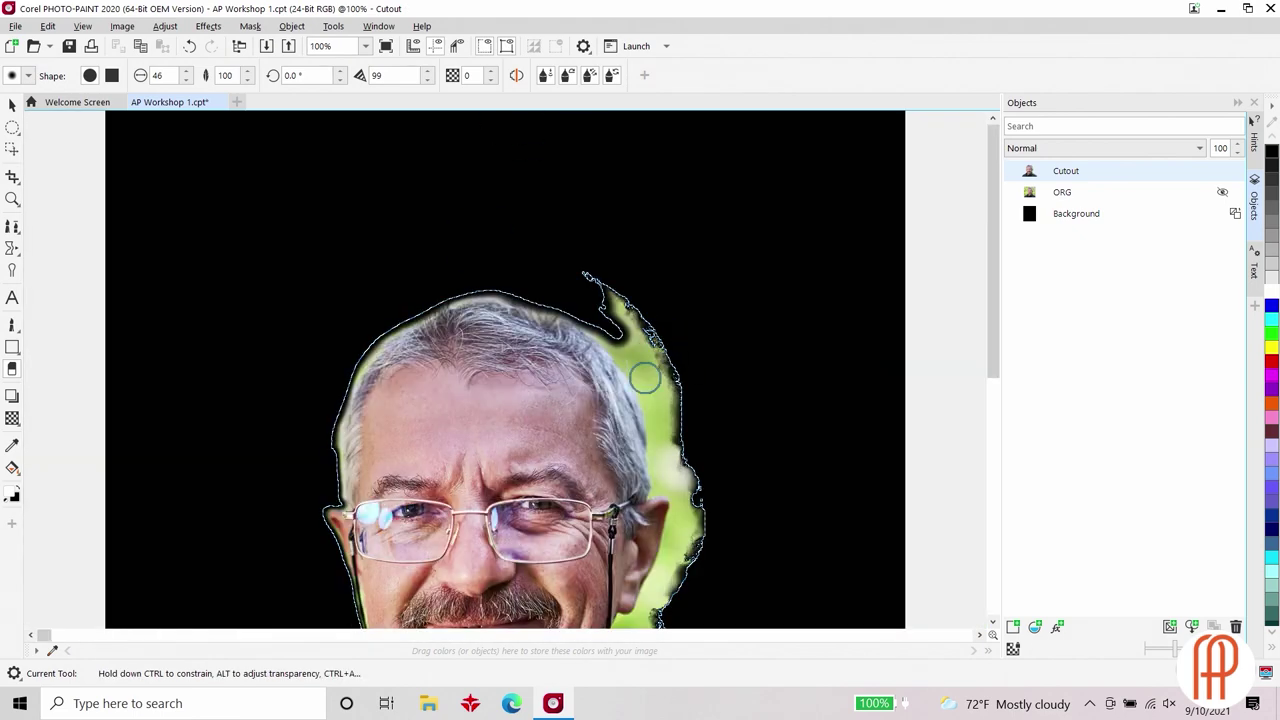
scroll(680, 357, up, 3)
drag(543, 294, 457, 206)
mouse_move(590, 412)
mouse_down()
mouse_move(500, 234)
mouse_move(421, 244)
mouse_move(488, 330)
mouse_move(577, 377)
mouse_up()
mouse_move(473, 282)
mouse_down()
mouse_move(540, 416)
mouse_move(565, 547)
mouse_move(588, 534)
mouse_move(555, 488)
mouse_move(574, 563)
mouse_up()
Erase the green background beside the lower hair and ear on the picture's right side
scroll(566, 440, down, 2)
scroll(567, 440, up, 2)
mouse_move(503, 266)
mouse_down()
mouse_move(536, 280)
mouse_move(506, 511)
mouse_move(567, 341)
mouse_move(564, 304)
mouse_move(536, 286)
mouse_move(492, 500)
mouse_up()
drag(546, 274, 580, 380)
mouse_move(531, 288)
mouse_down()
mouse_move(576, 450)
mouse_move(544, 459)
mouse_move(554, 350)
mouse_move(527, 376)
mouse_move(491, 493)
mouse_move(433, 574)
mouse_move(480, 554)
mouse_move(489, 479)
mouse_move(547, 308)
mouse_move(529, 271)
mouse_up()
scroll(468, 298, up, 1)
mouse_move(486, 366)
mouse_down()
mouse_move(479, 276)
mouse_move(503, 322)
mouse_move(466, 180)
mouse_move(534, 527)
mouse_move(548, 456)
mouse_move(632, 409)
mouse_move(537, 407)
mouse_move(483, 435)
mouse_move(580, 503)
mouse_up()
Erase the background below the earlobe and along the collar on the picture's right side with a nib size of 42
scroll(555, 430, down, 2)
scroll(536, 408, up, 1)
drag(500, 412, 549, 358)
mouse_move(549, 463)
mouse_down()
mouse_move(621, 536)
mouse_move(569, 540)
mouse_move(529, 451)
mouse_up()
drag(606, 489, 602, 577)
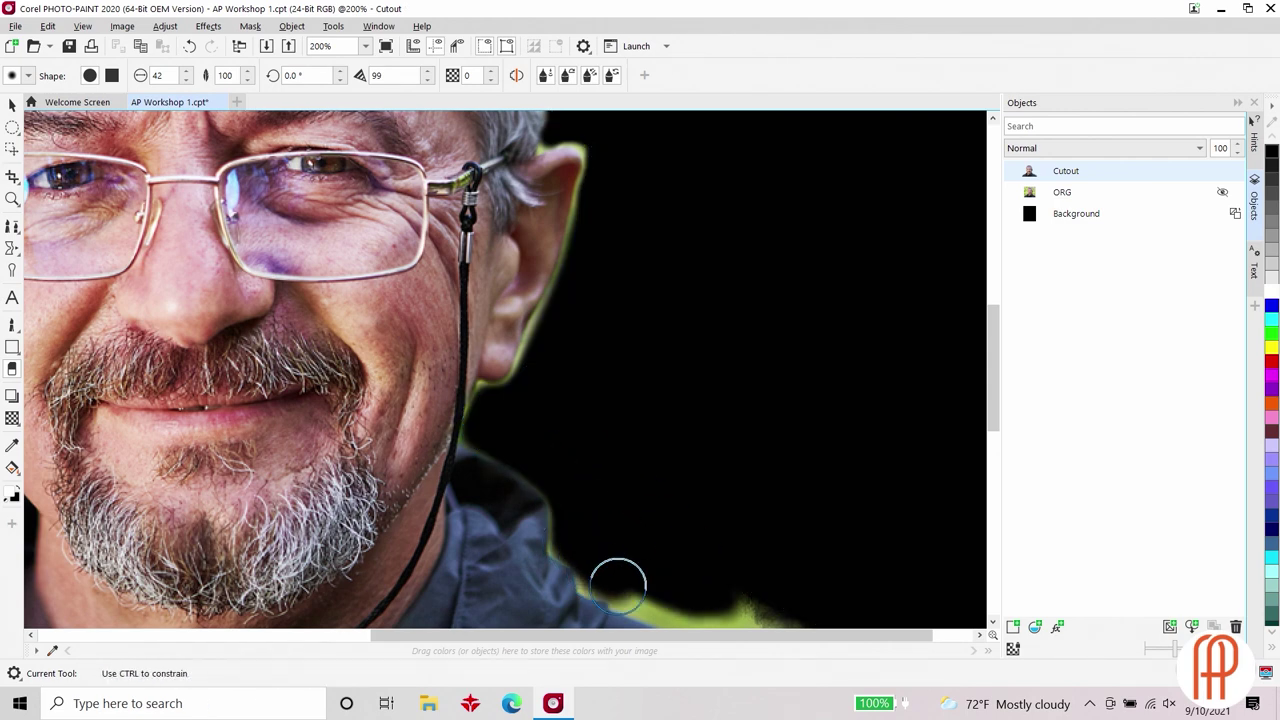
Erase the background fringe and stray remnants along the picture's right shoulder down to the cutout's lower edge
scroll(602, 577, up, 1)
mouse_move(274, 191)
mouse_down()
mouse_move(411, 283)
mouse_move(886, 529)
mouse_move(414, 294)
mouse_move(450, 240)
mouse_move(318, 245)
mouse_up()
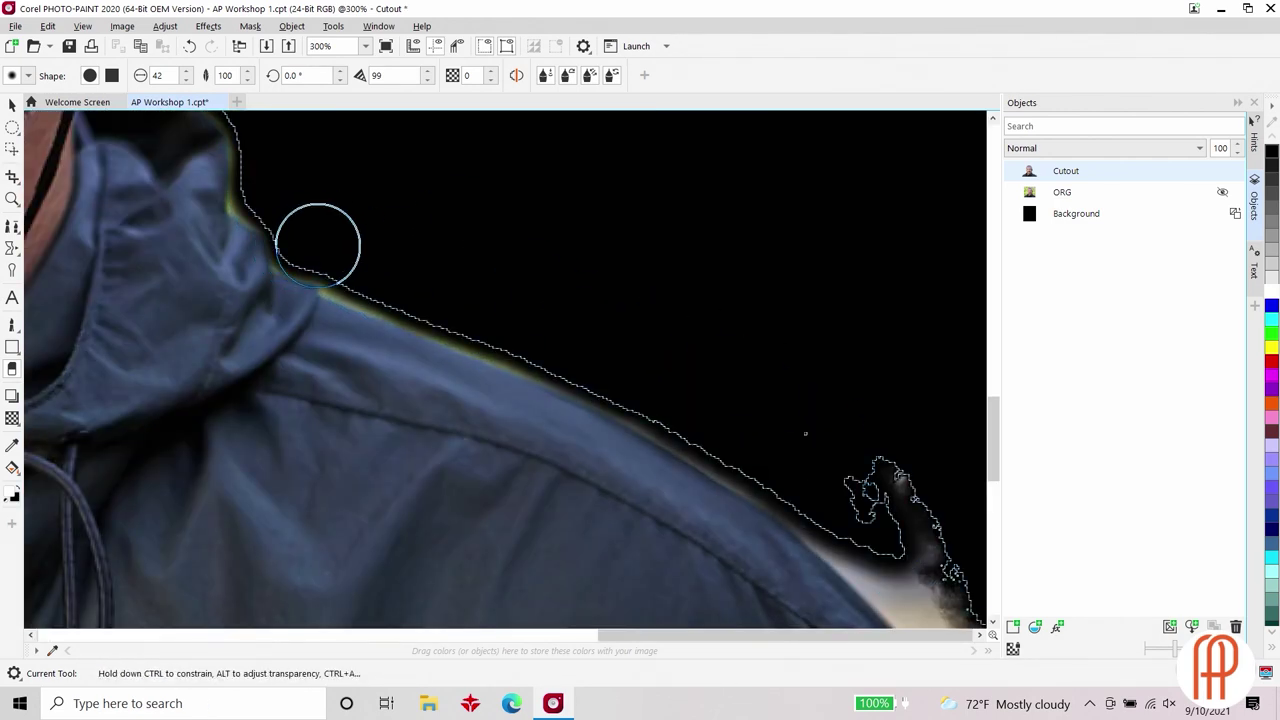
scroll(434, 257, down, 2)
scroll(871, 300, up, 1)
mouse_move(922, 363)
mouse_down()
mouse_move(962, 441)
mouse_move(940, 300)
mouse_up()
mouse_move(963, 407)
mouse_down()
mouse_move(920, 278)
mouse_move(906, 273)
mouse_move(963, 400)
mouse_up()
drag(857, 246, 915, 335)
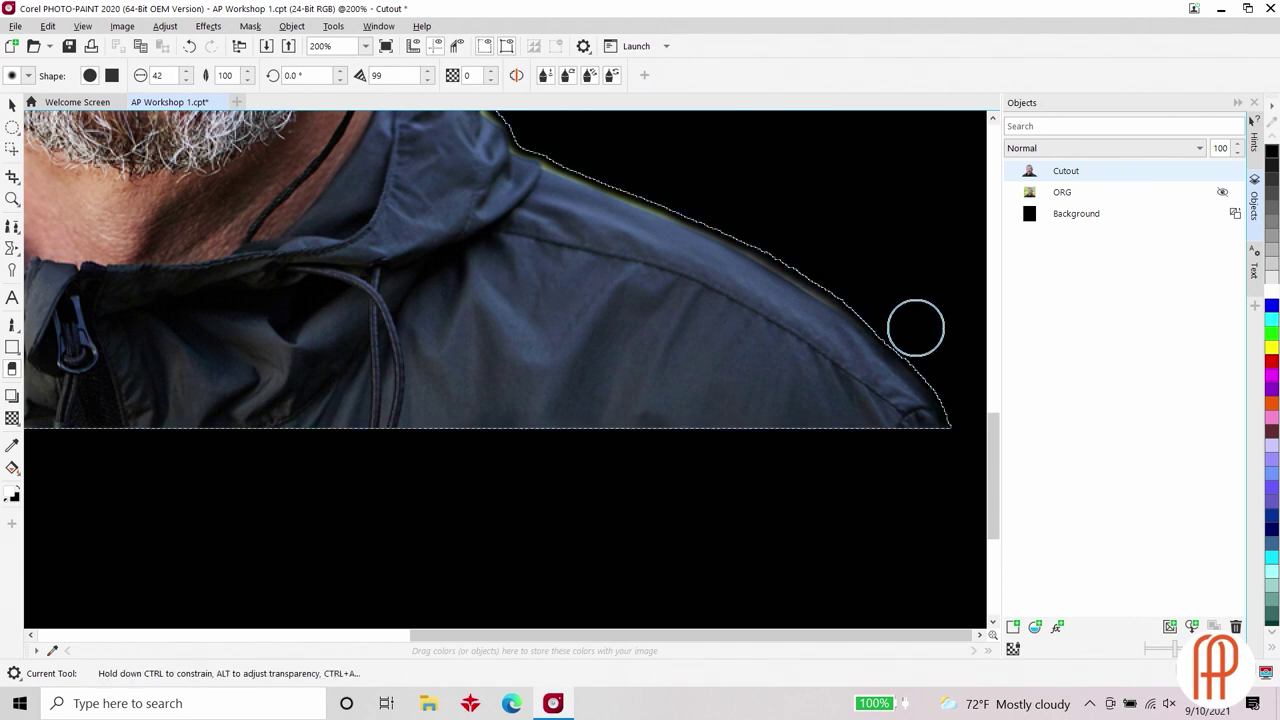
Trim the green fringe along the outer ear and under the earlobe on the picture's right side, reducing the nib size to 18
scroll(749, 263, down, 1)
scroll(691, 271, down, 1)
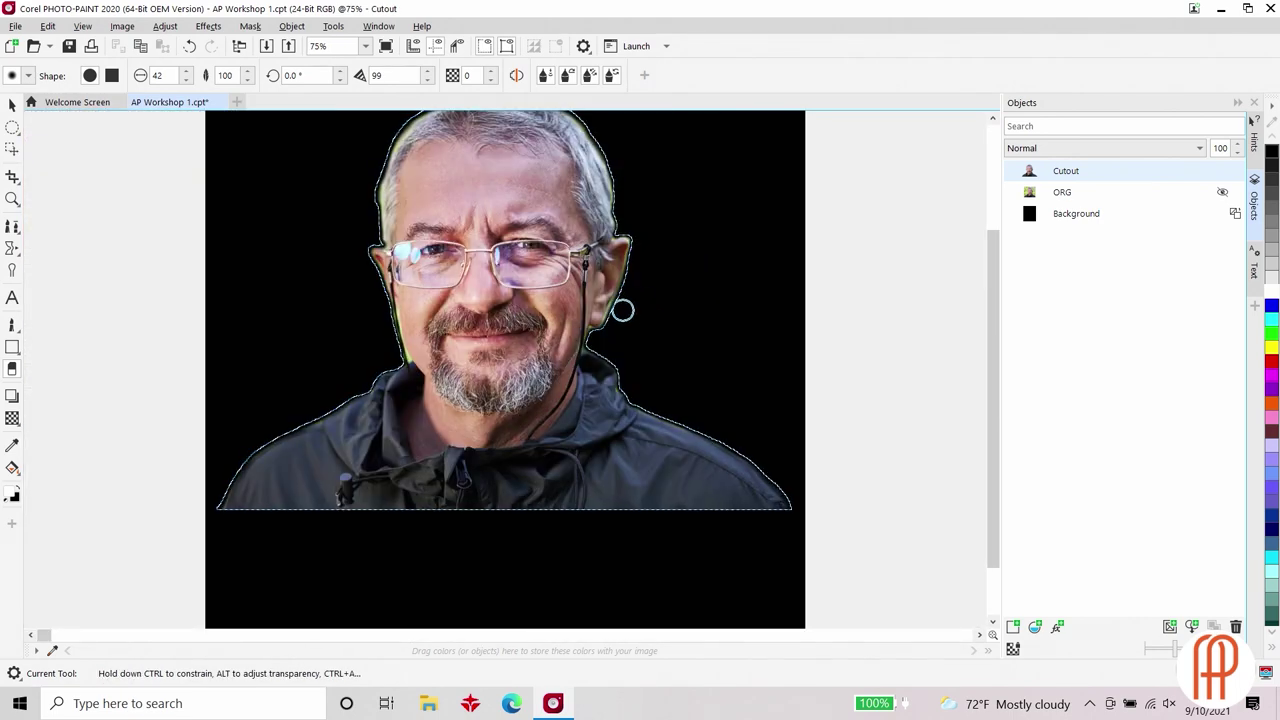
scroll(621, 311, up, 2)
scroll(557, 529, up, 1)
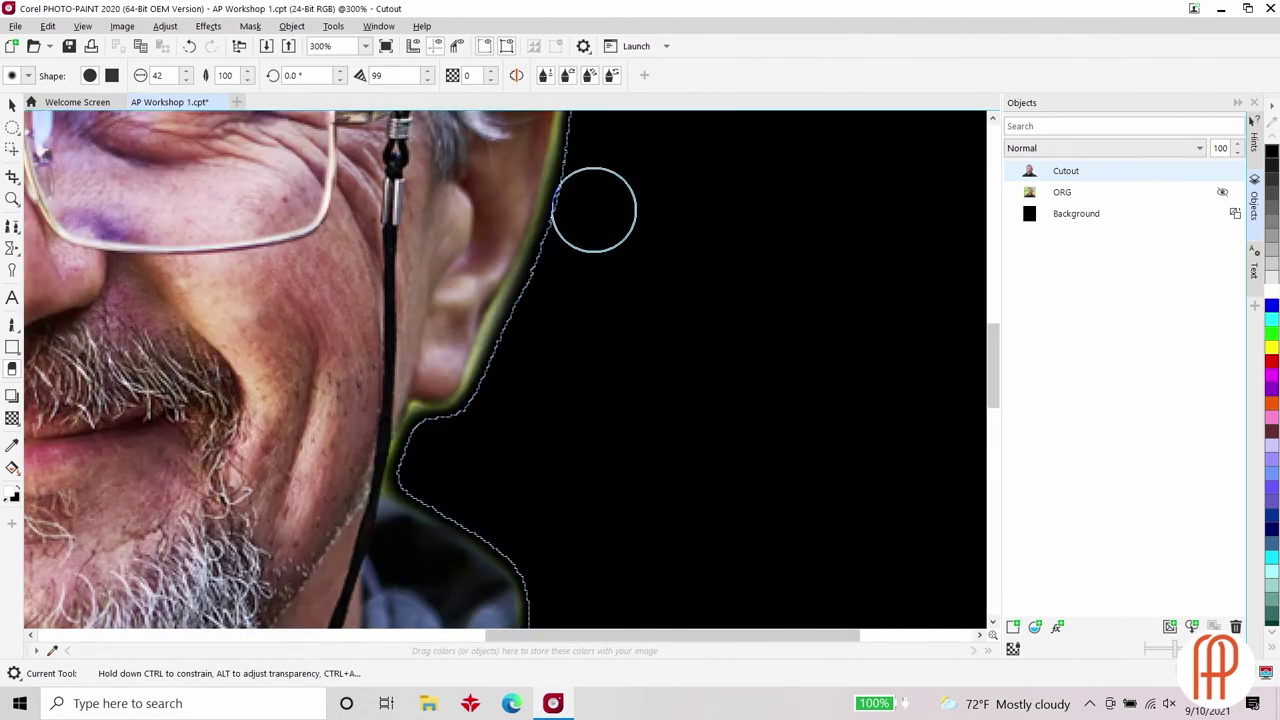
drag(602, 203, 570, 245)
mouse_move(504, 360)
mouse_down()
mouse_move(520, 317)
mouse_move(528, 351)
mouse_up()
mouse_move(444, 454)
mouse_down()
mouse_move(429, 463)
mouse_move(458, 446)
mouse_move(434, 449)
mouse_up()
scroll(433, 450, up, 2)
mouse_move(471, 314)
mouse_down()
mouse_move(469, 445)
mouse_move(448, 383)
mouse_move(545, 286)
mouse_move(569, 216)
mouse_up()
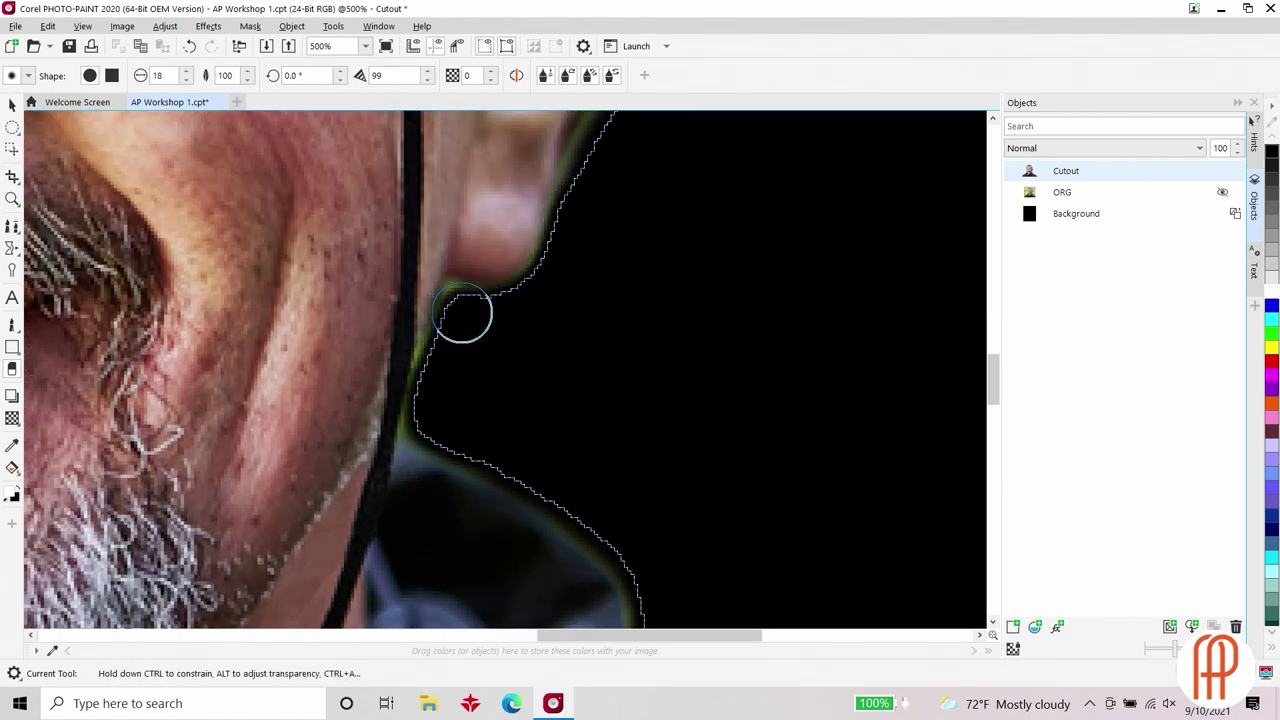
Try to erase the green between the hair and the top of the right-hand ear with nib size 18, and undo the stroke
scroll(654, 286, down, 3)
scroll(517, 263, up, 2)
mouse_move(517, 263)
mouse_down()
mouse_move(457, 480)
mouse_move(510, 273)
mouse_up()
mouse_move(446, 189)
mouse_down()
mouse_move(469, 191)
mouse_move(418, 207)
mouse_up()
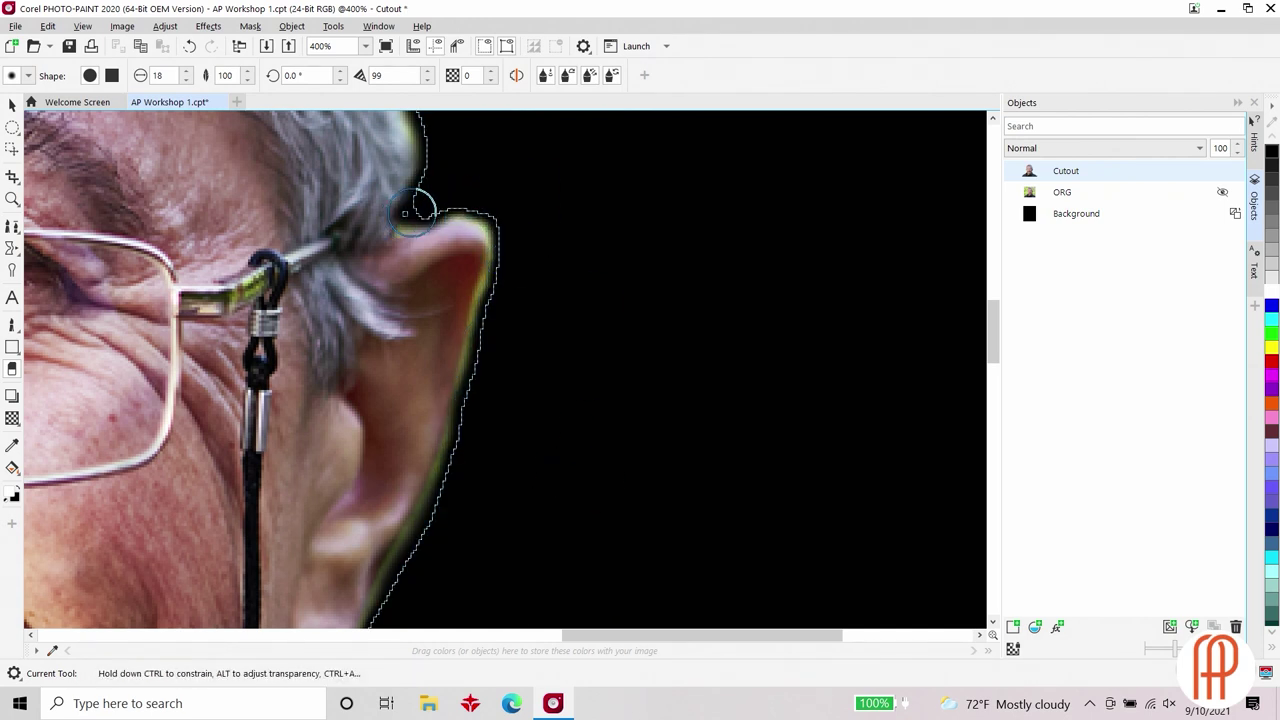
click(191, 48)
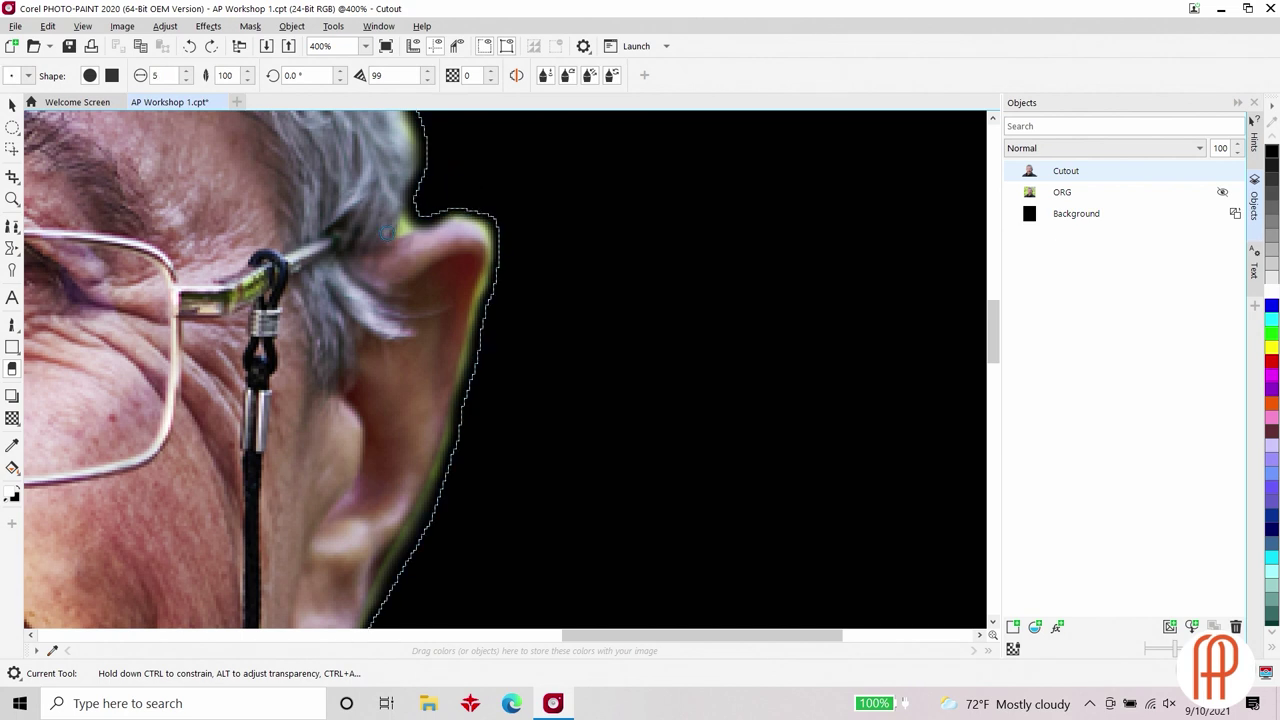
Erase the green fringe in the notch between the hair and the top of the right-hand ear with a nib size of 11
scroll(410, 221, up, 1)
click(511, 365)
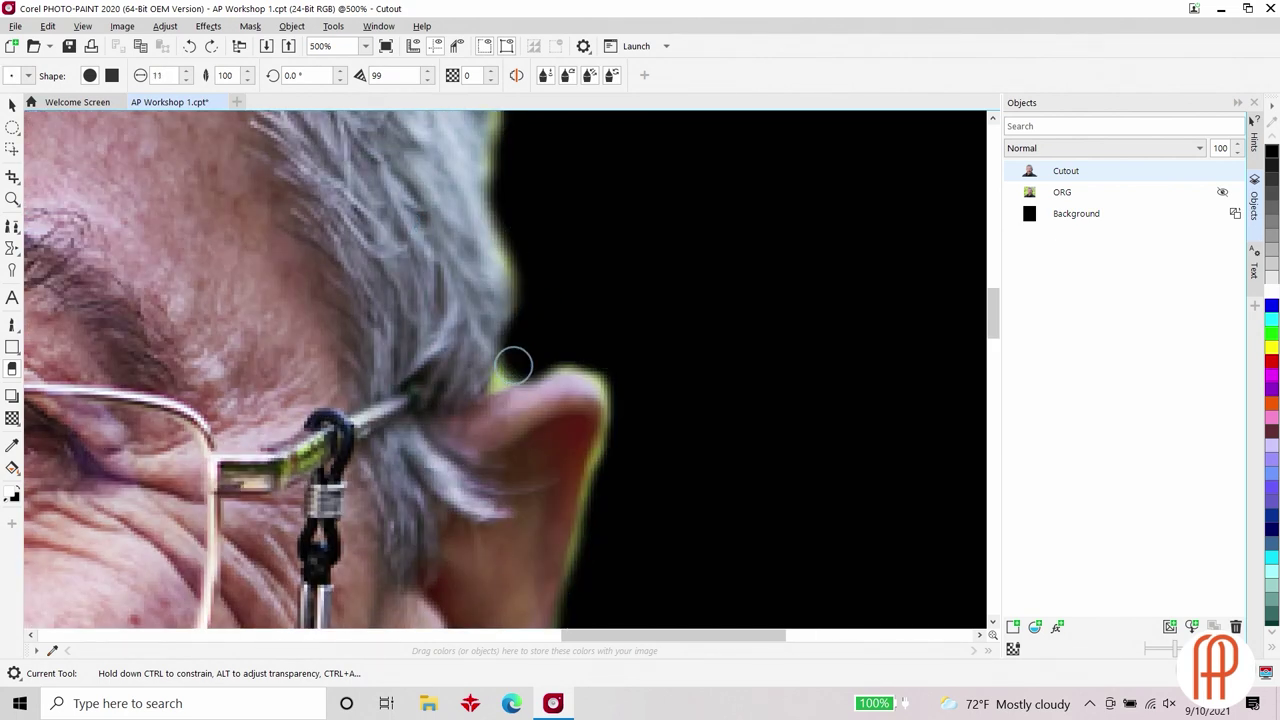
drag(507, 372, 563, 357)
drag(629, 389, 503, 332)
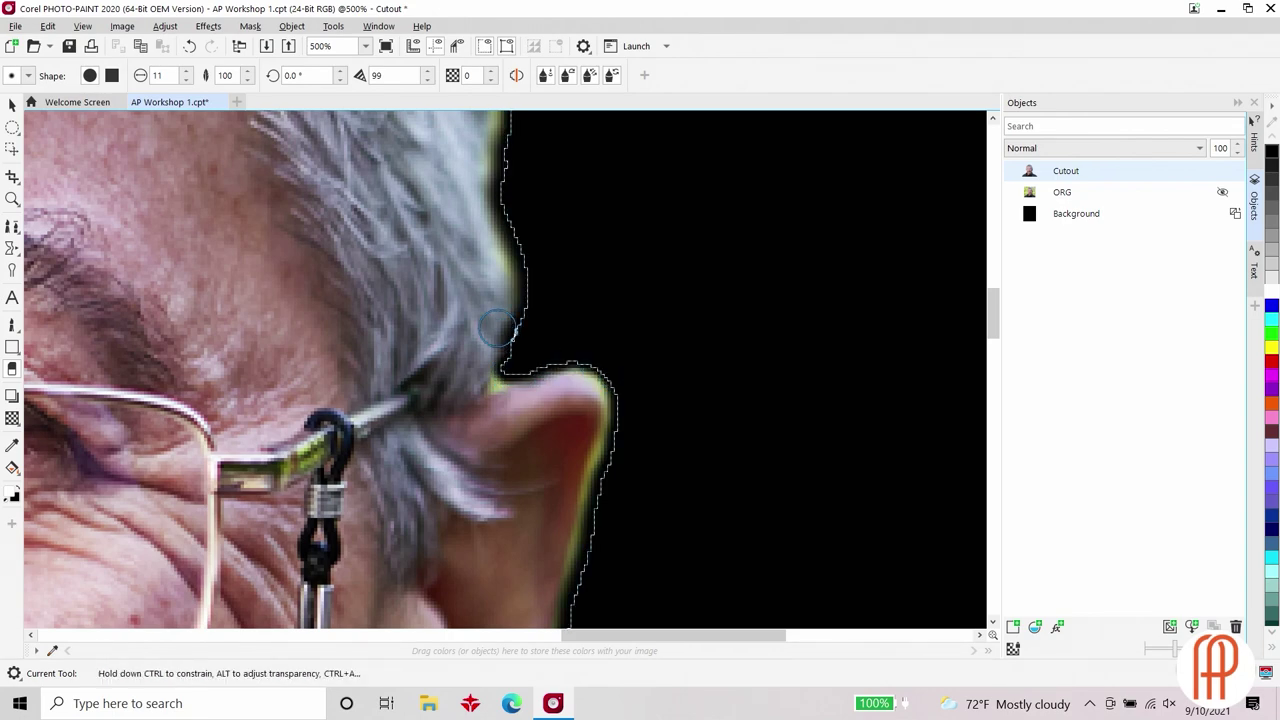
Enlarge the cutout proportionally to about 7.86 × 5.807 inches and place it about 1.27 inches below the canvas's upper edge
scroll(502, 331, down, 6)
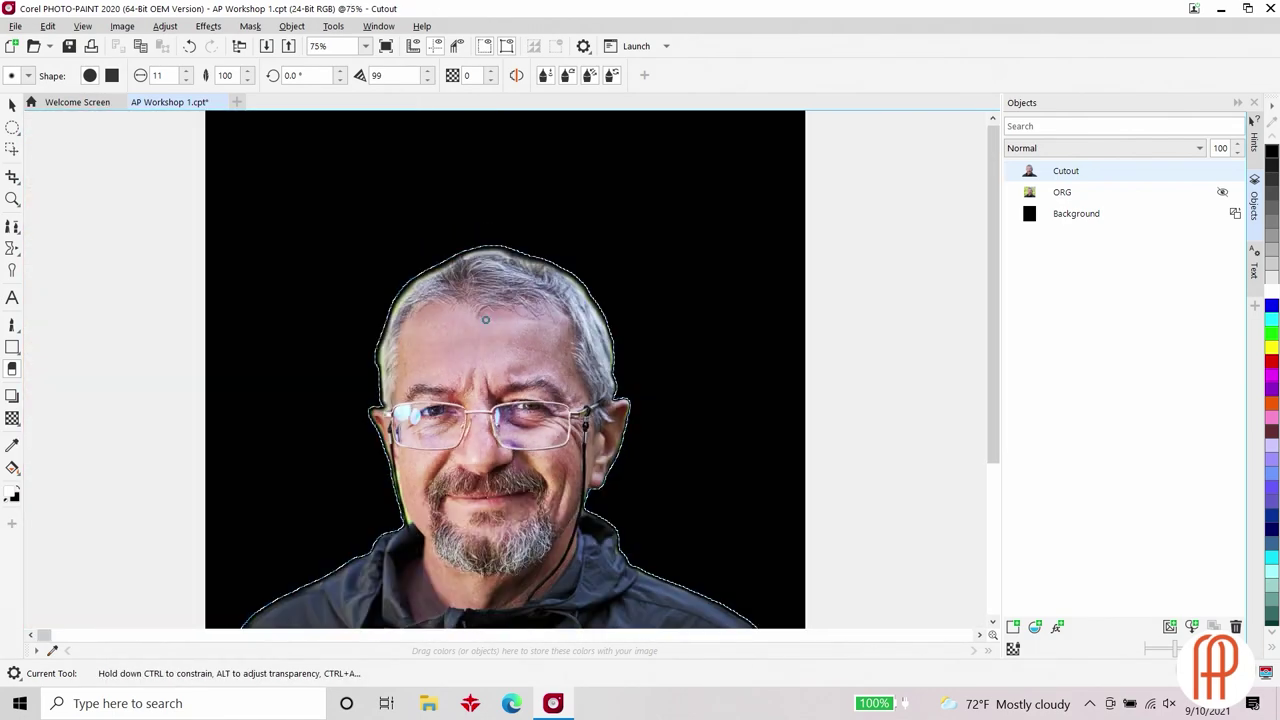
scroll(489, 323, down, 1)
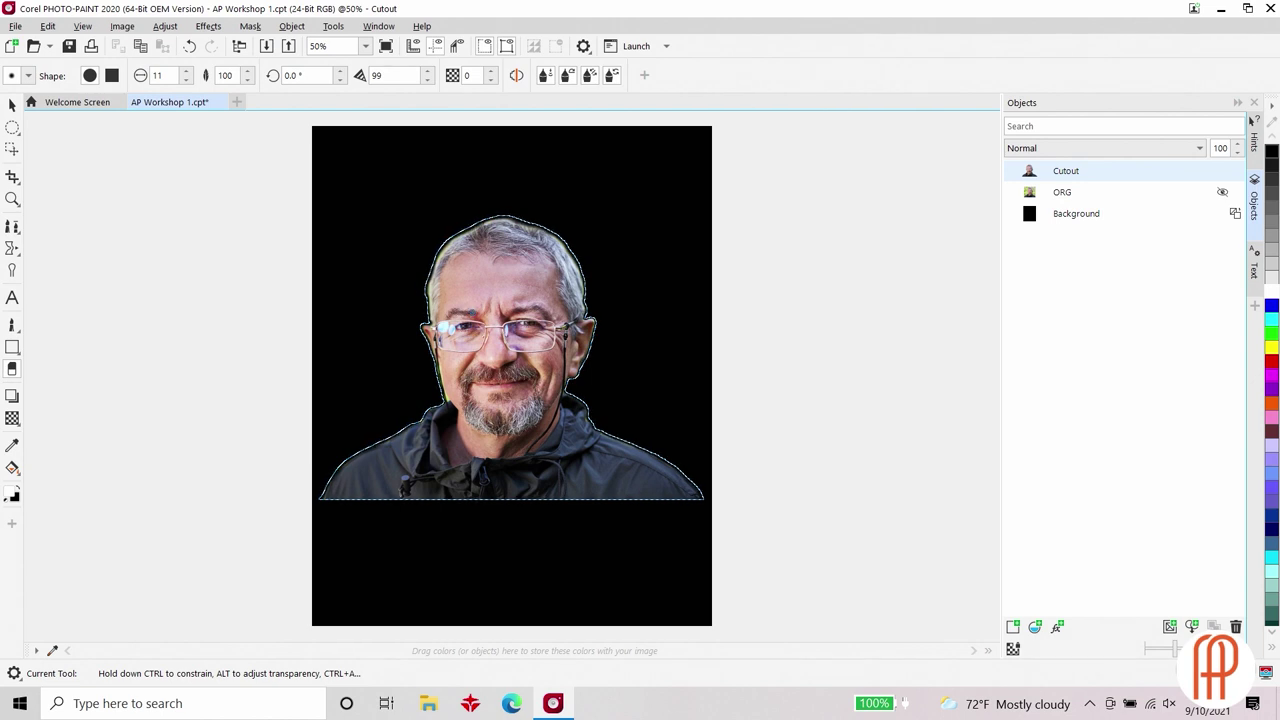
click(11, 106)
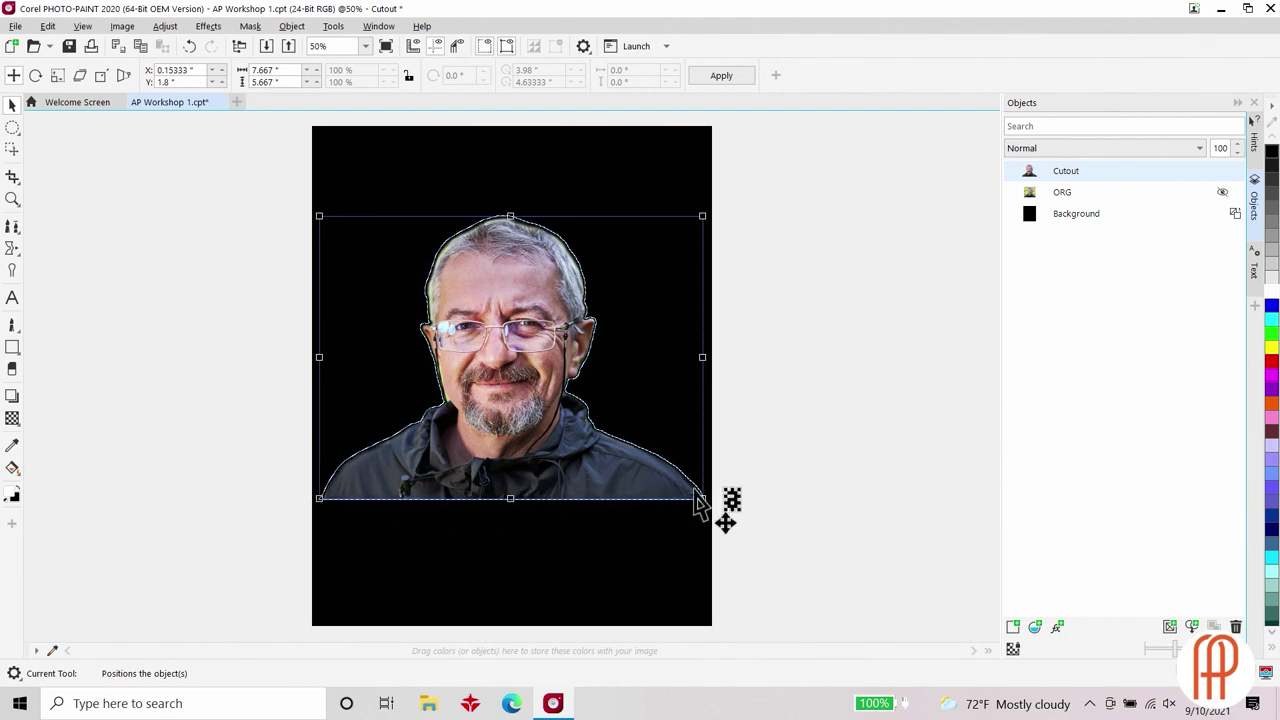
drag(596, 502, 577, 600)
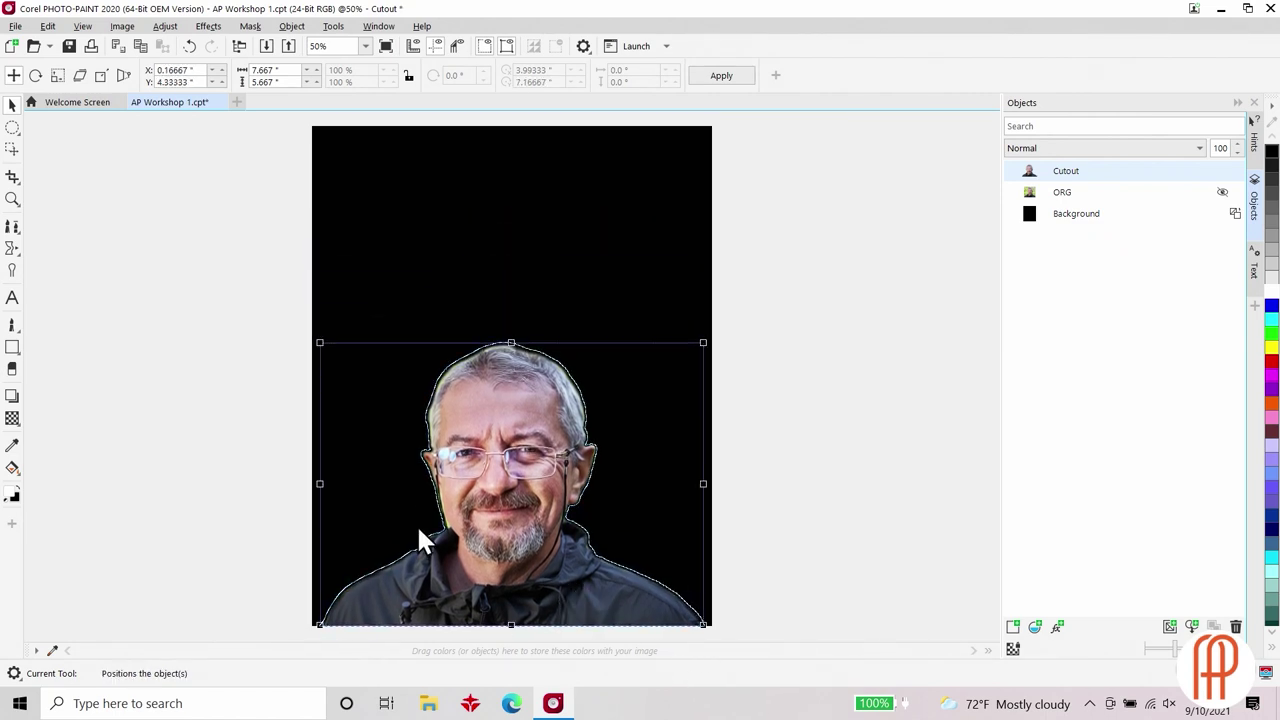
drag(318, 344, 309, 337)
drag(510, 577, 514, 431)
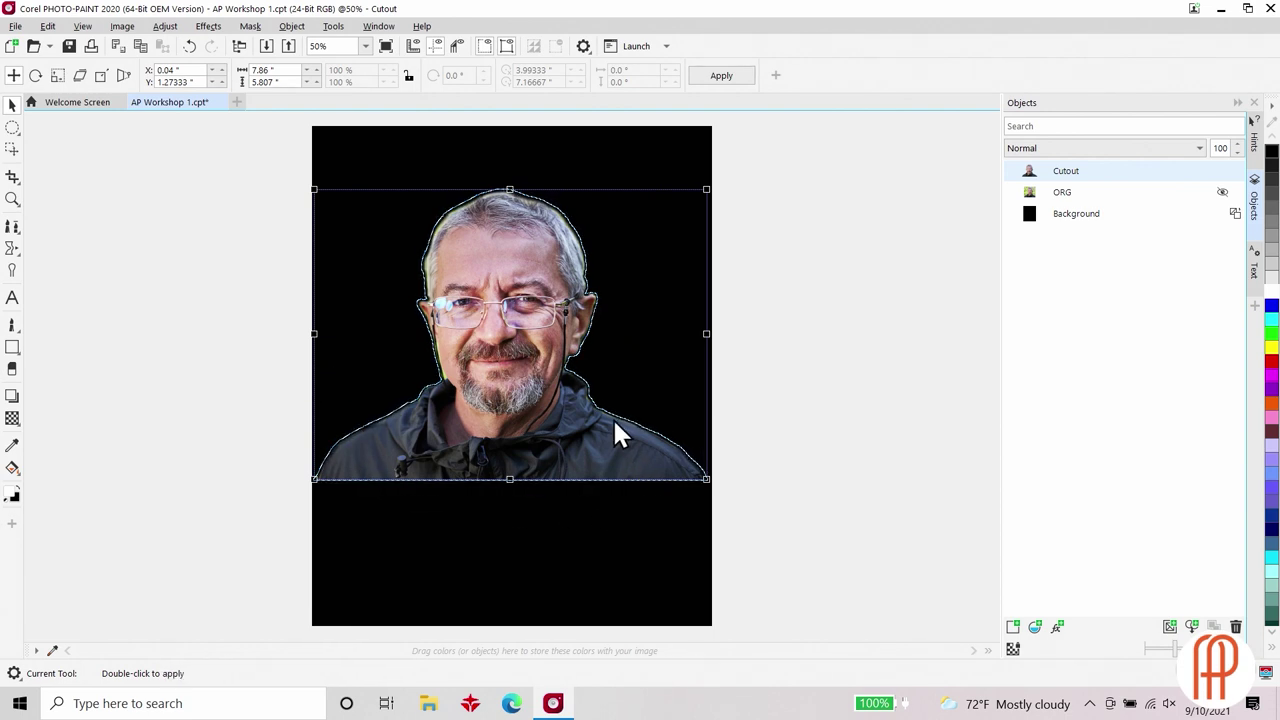
Draw an elliptical mask around the man's head, collar and upper chest with the Ellipse Mask tool
click(19, 133)
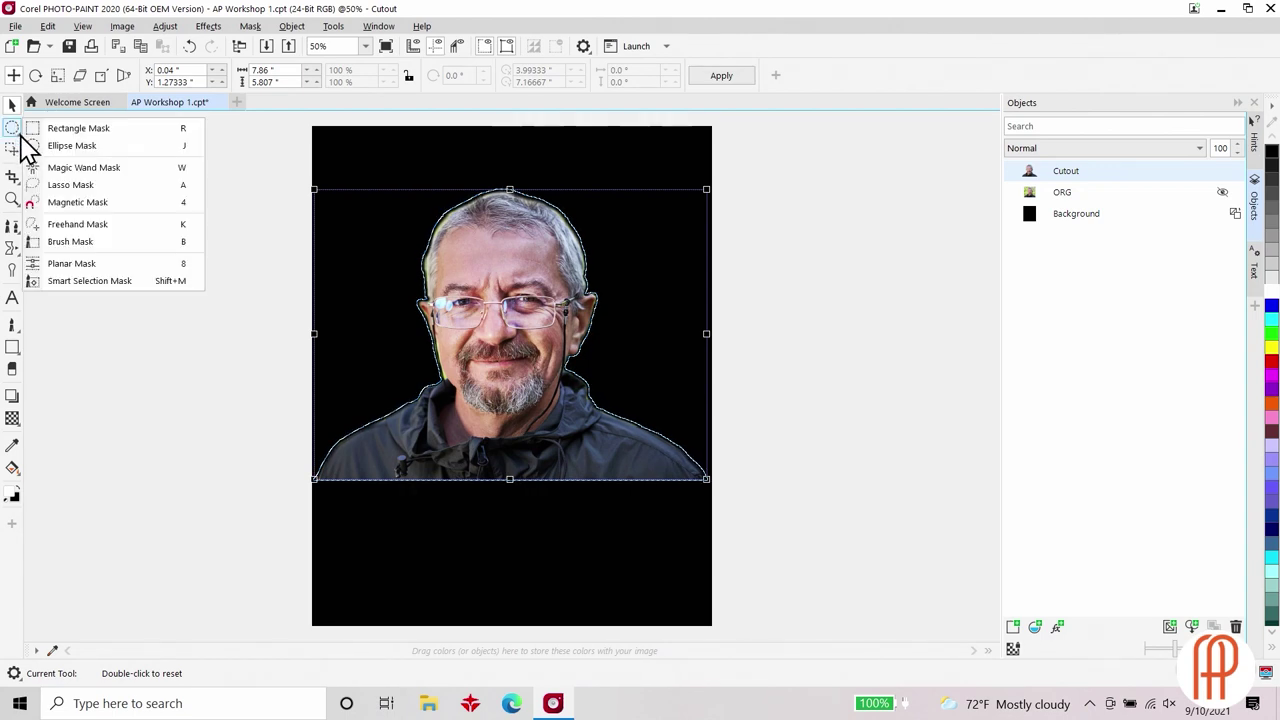
click(44, 133)
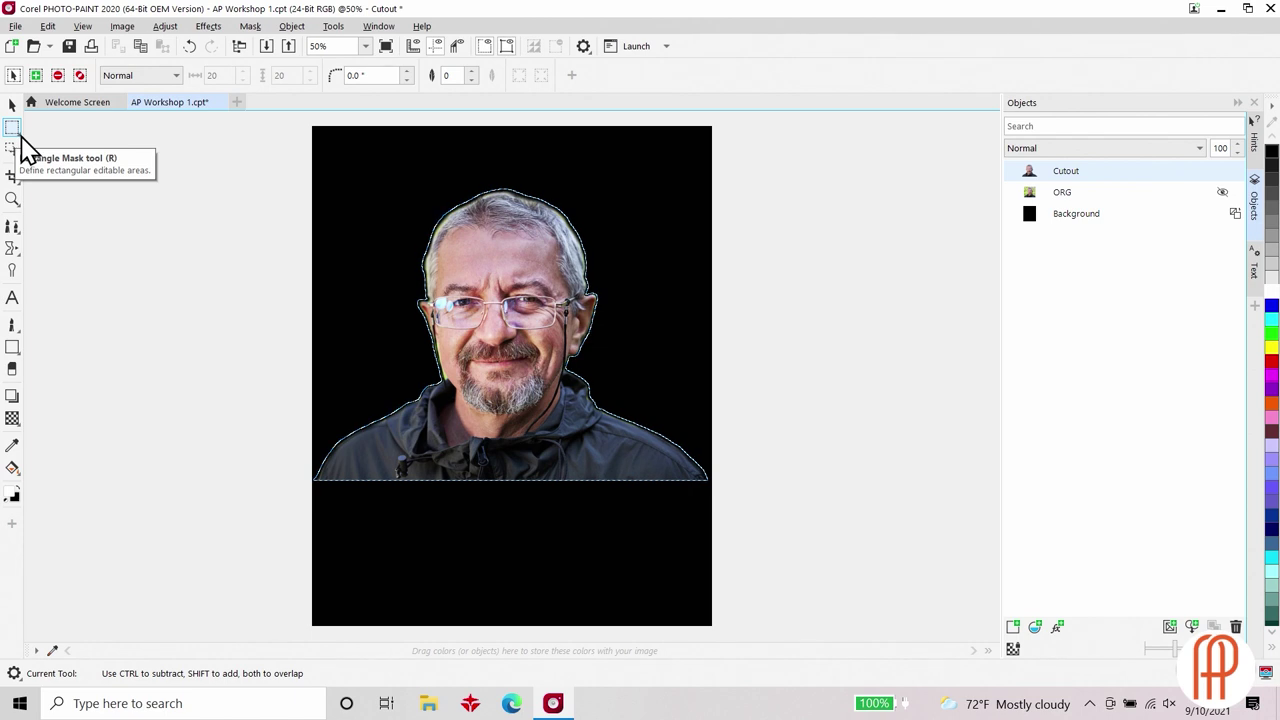
click(24, 150)
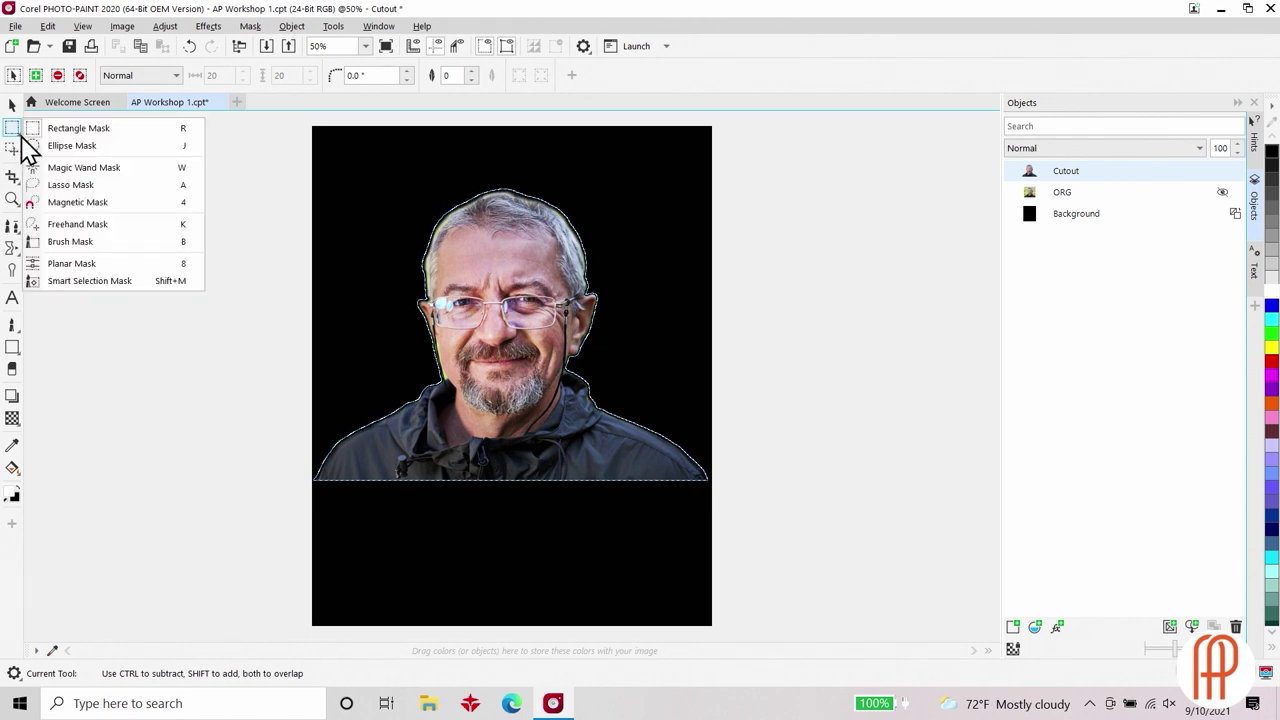
click(72, 146)
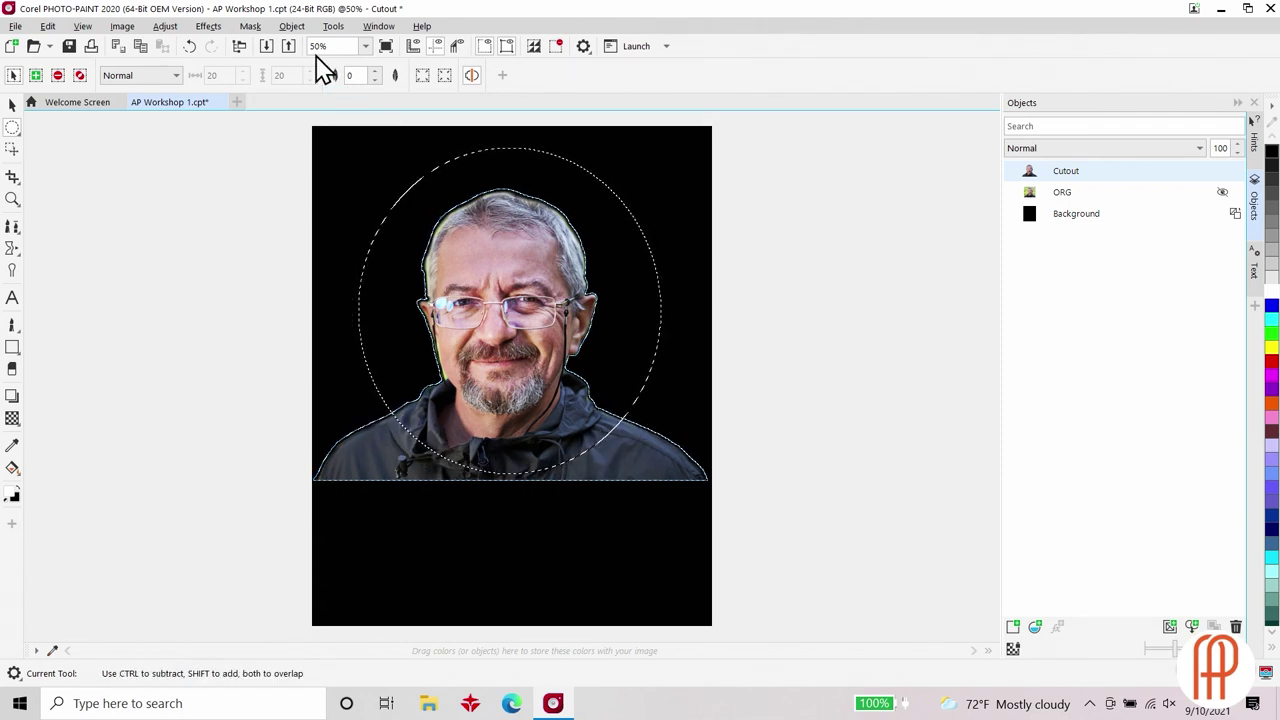
Start feathering the elliptical mask with a width of 30 and preview the soft edge
click(258, 28)
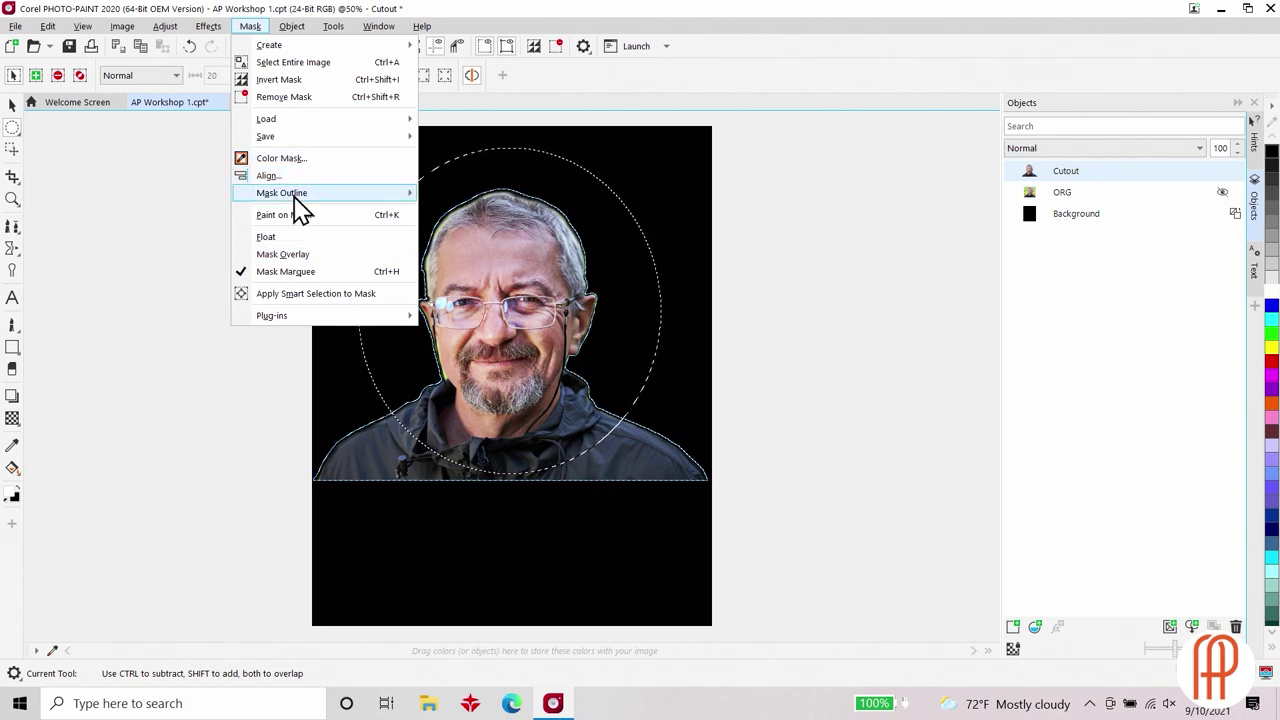
mouse_move(292, 195)
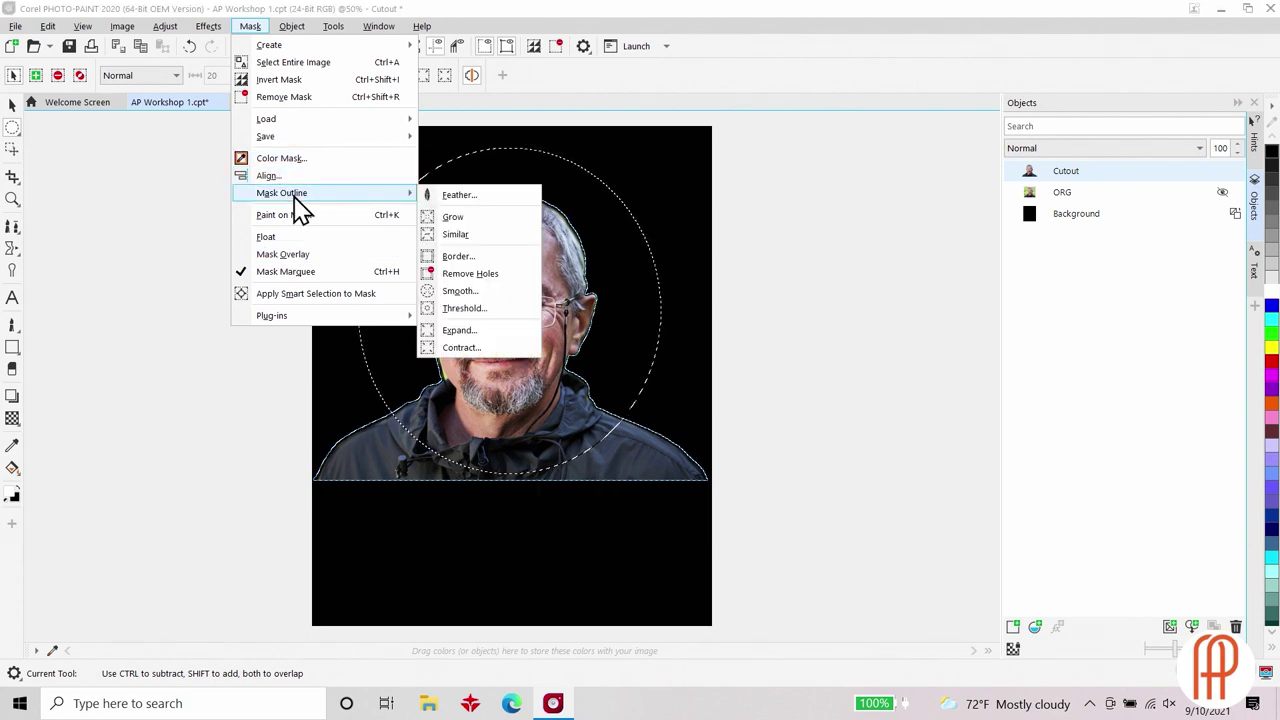
click(454, 199)
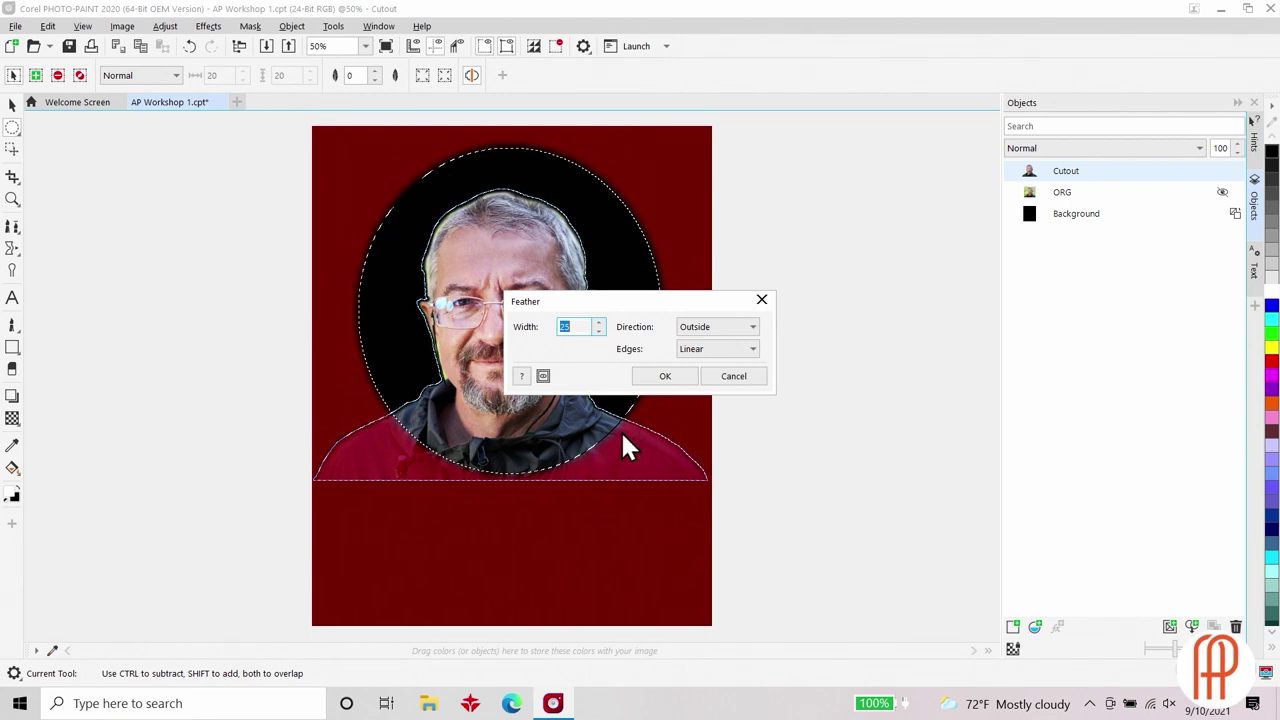
click(543, 376)
click(543, 376)
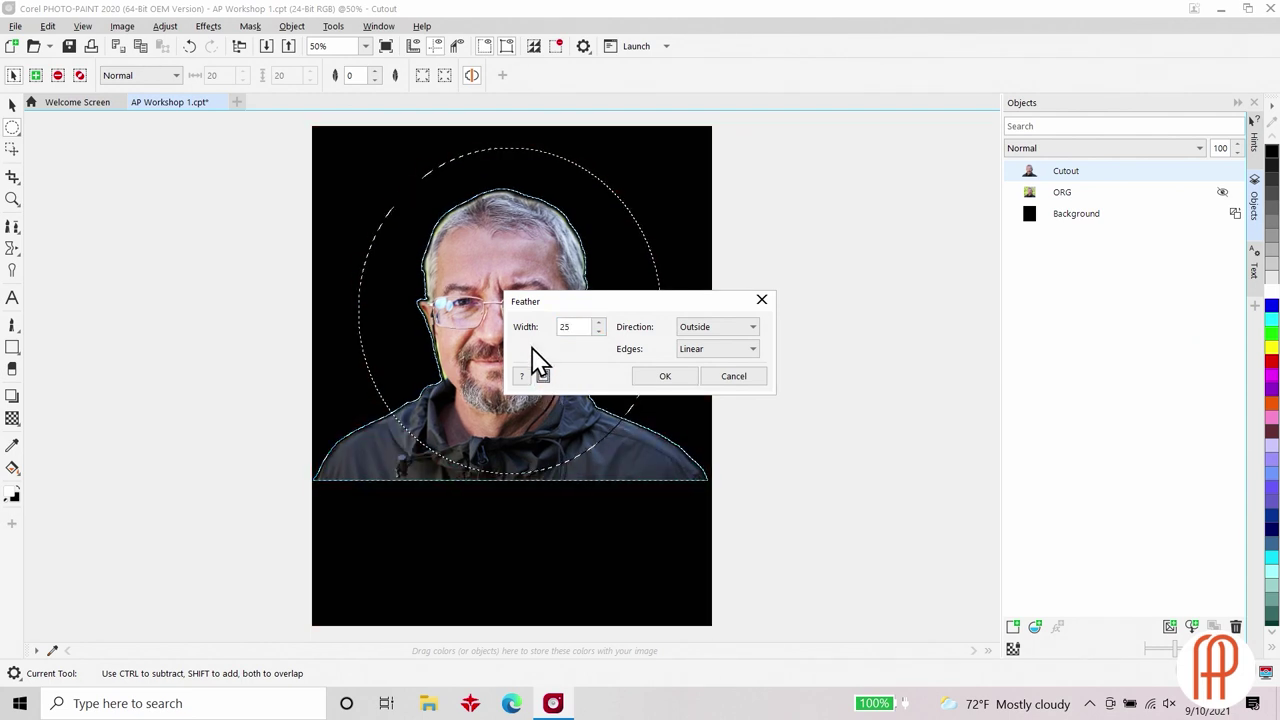
click(599, 324)
click(599, 324)
click(599, 324)
click(599, 324)
click(599, 324)
click(543, 376)
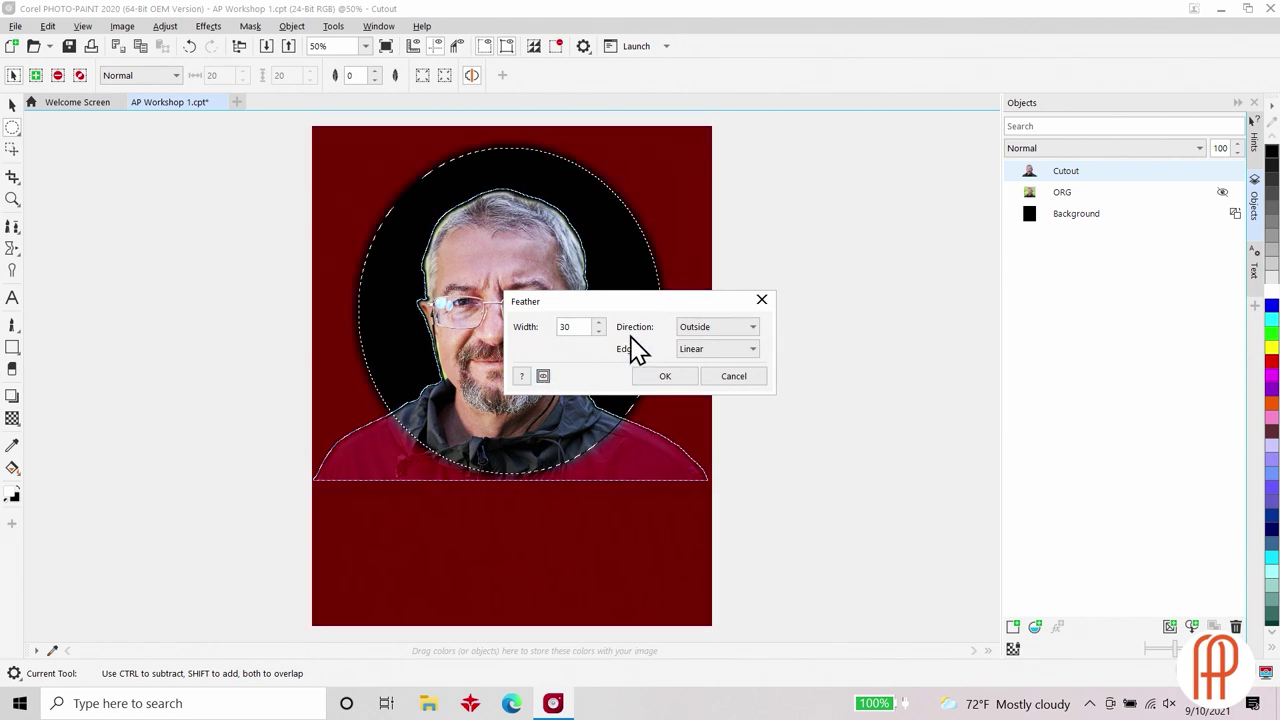
Keep the feather direction at Outside, set its edges to Curved, and apply the feather to the mask
click(707, 330)
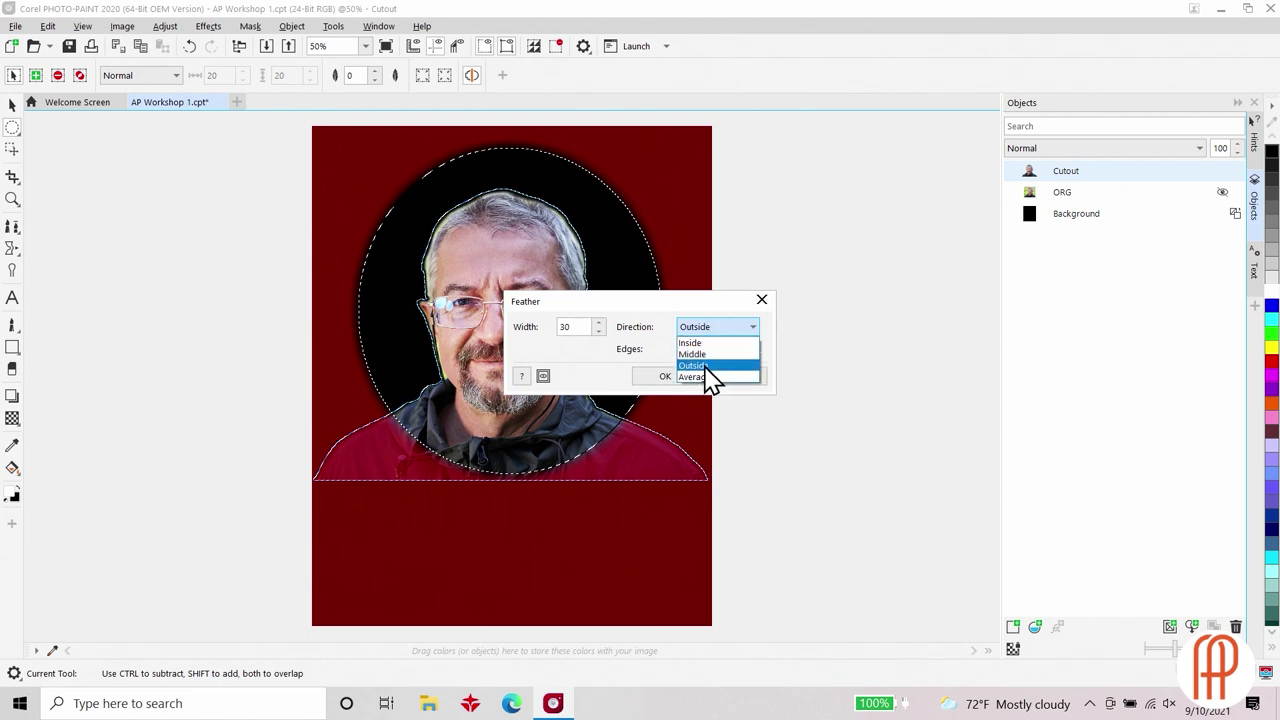
click(704, 366)
click(692, 353)
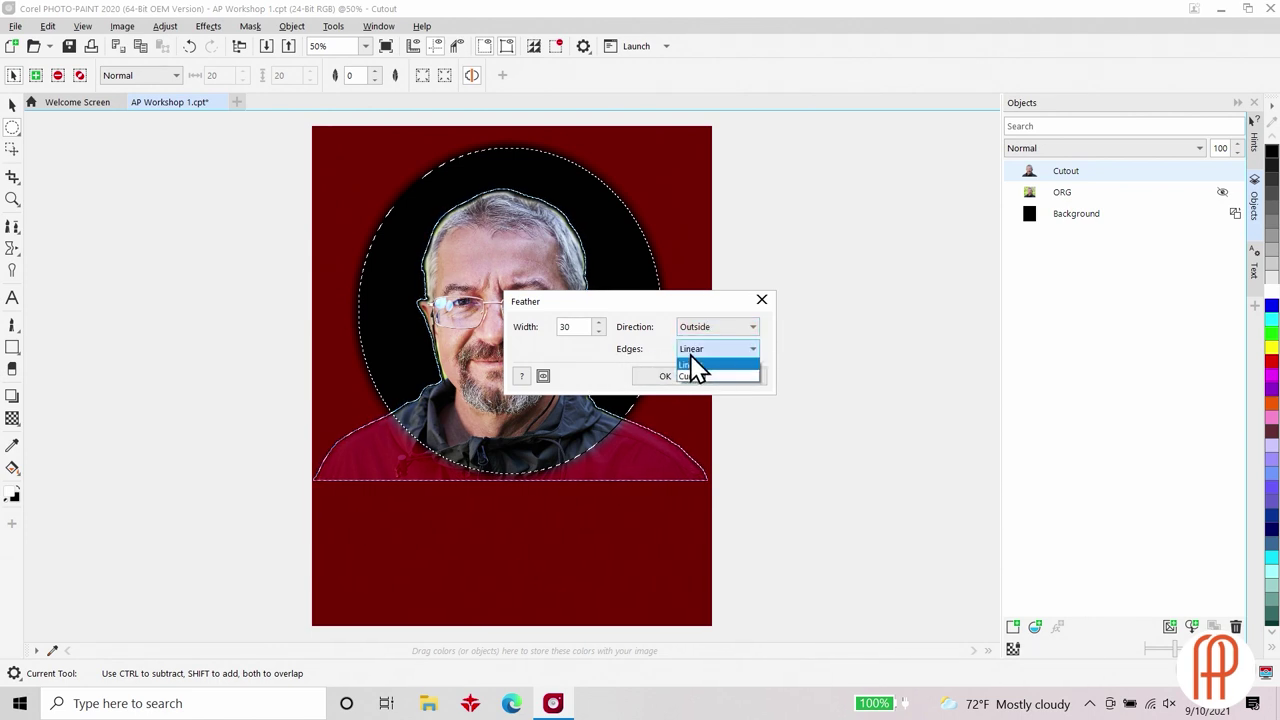
click(698, 377)
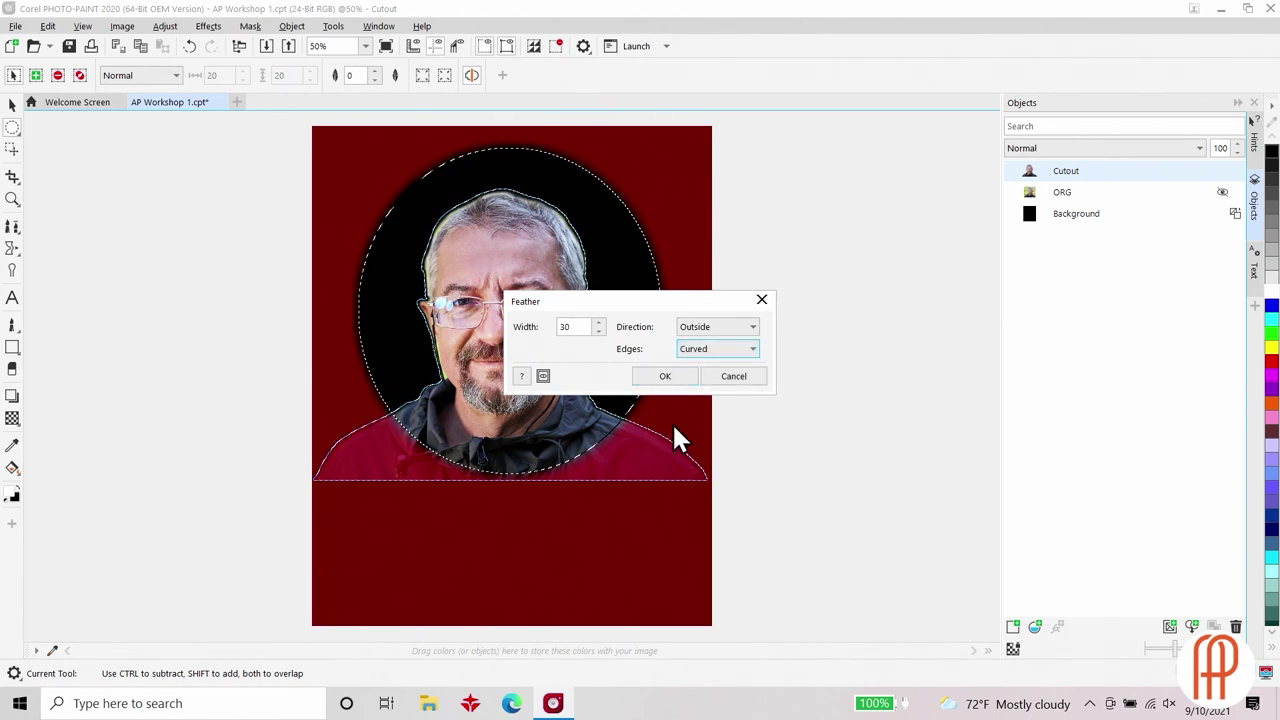
click(667, 379)
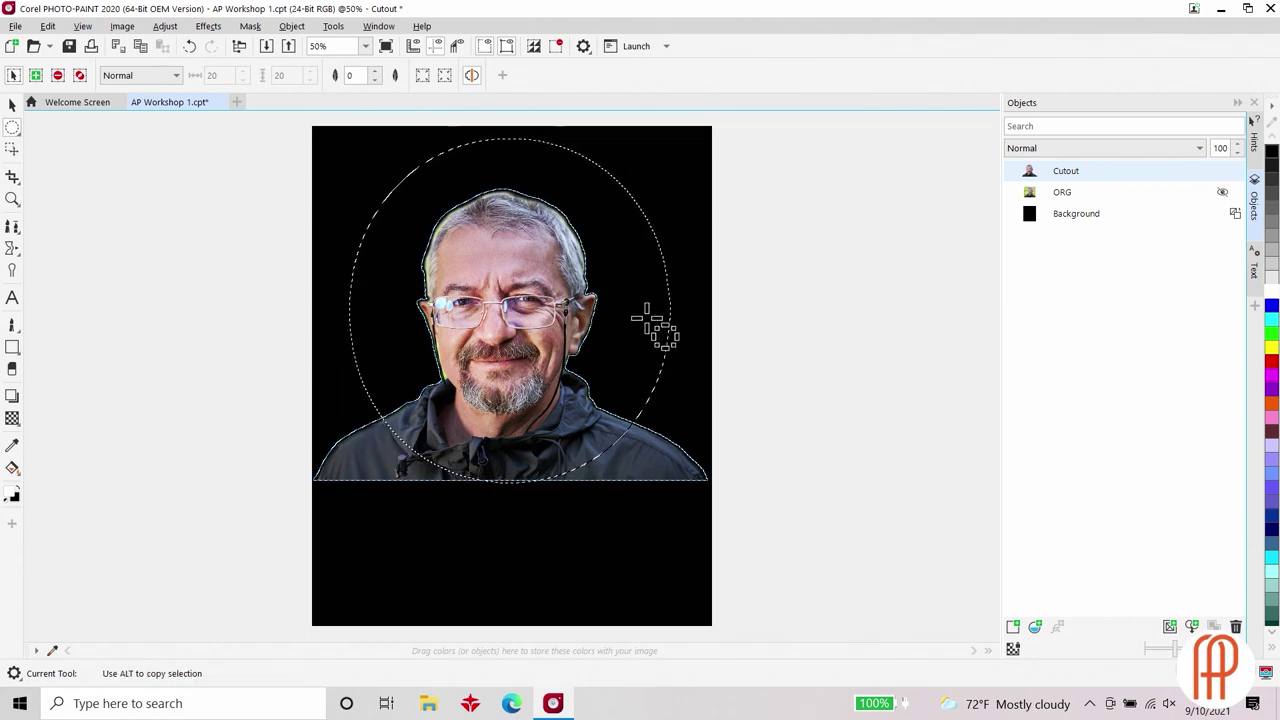
Shrink the elliptical mask to about 6.147 × 6.593 inches and centre it around the man's head and collar
scroll(507, 484, up, 1)
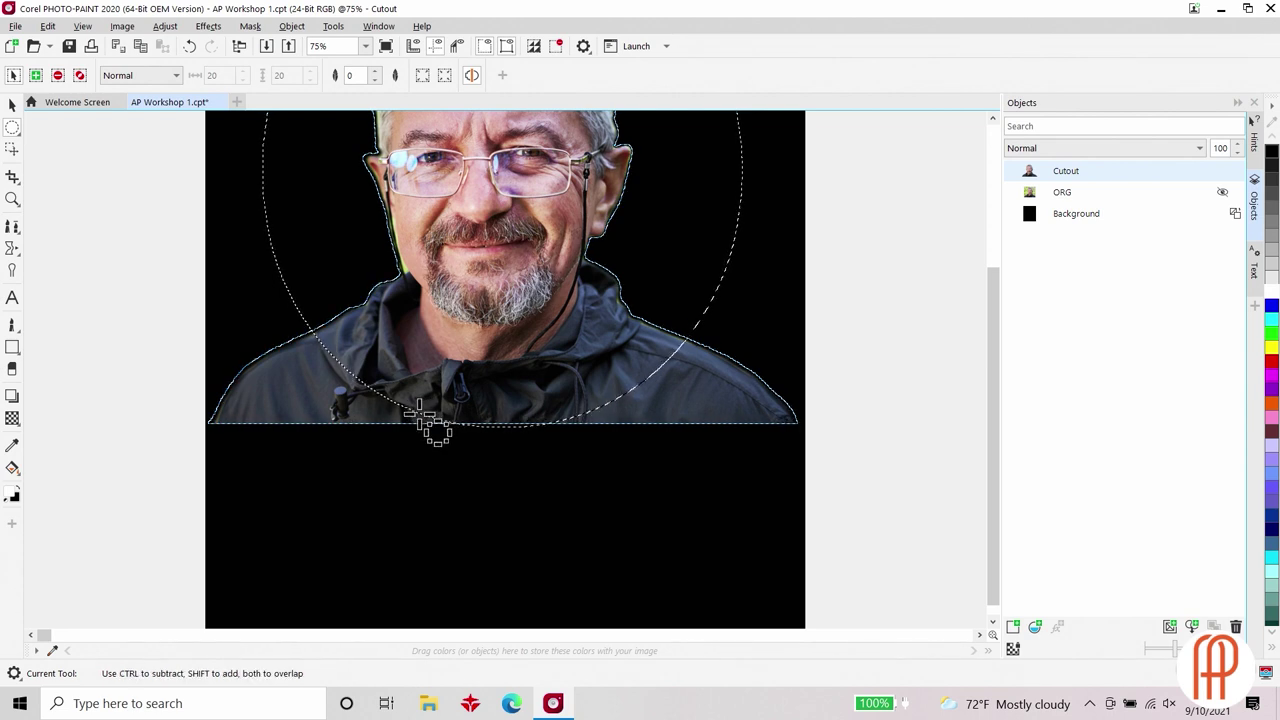
click(12, 150)
scroll(378, 328, down, 1)
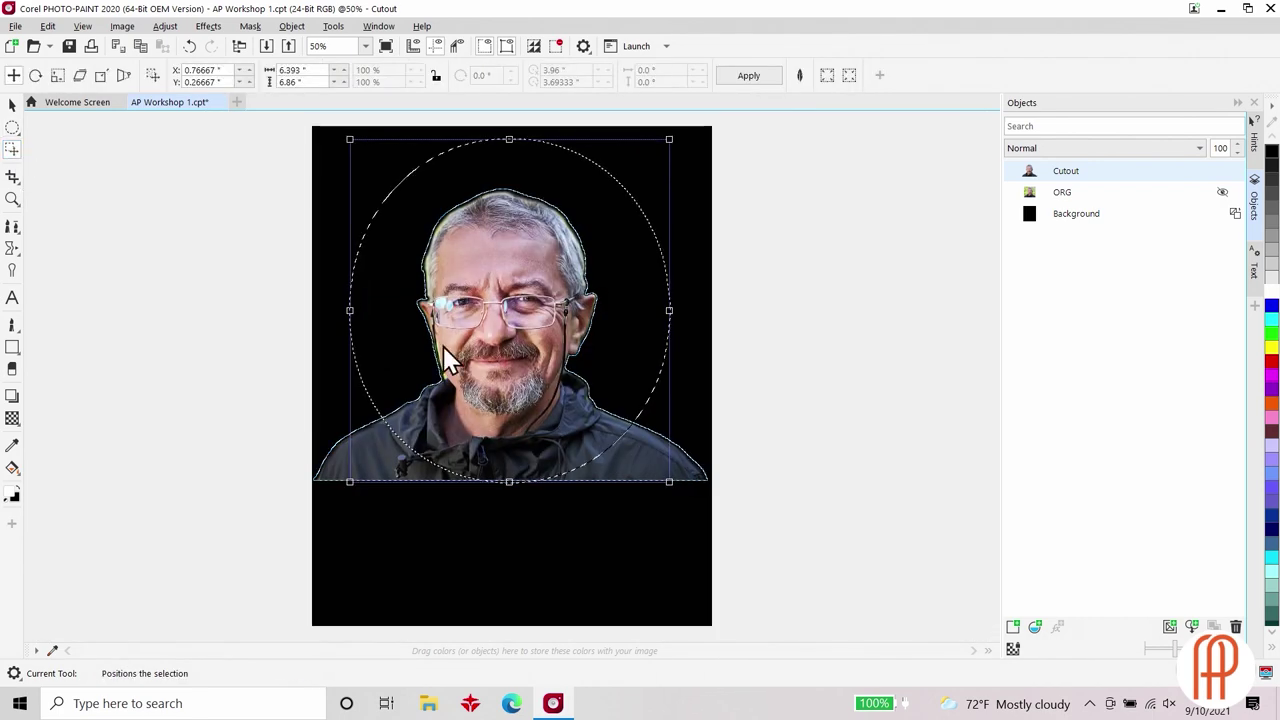
drag(506, 334, 529, 346)
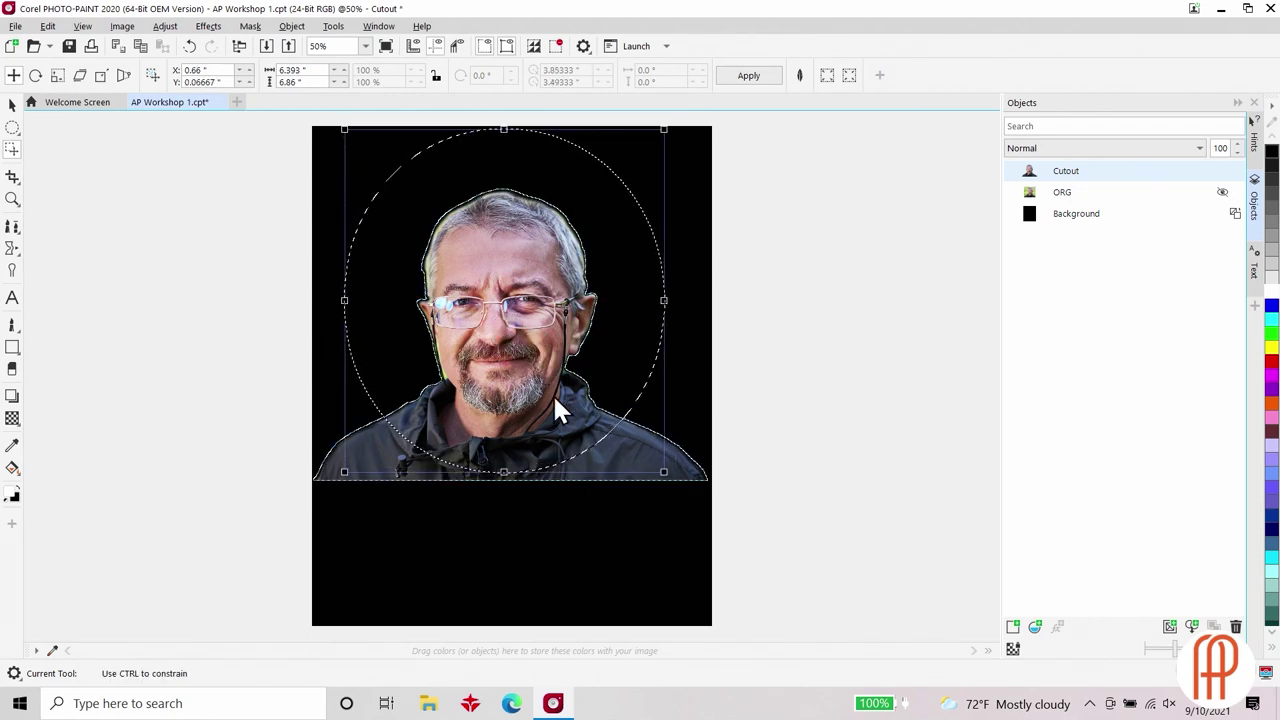
drag(664, 472, 649, 457)
drag(500, 337, 507, 346)
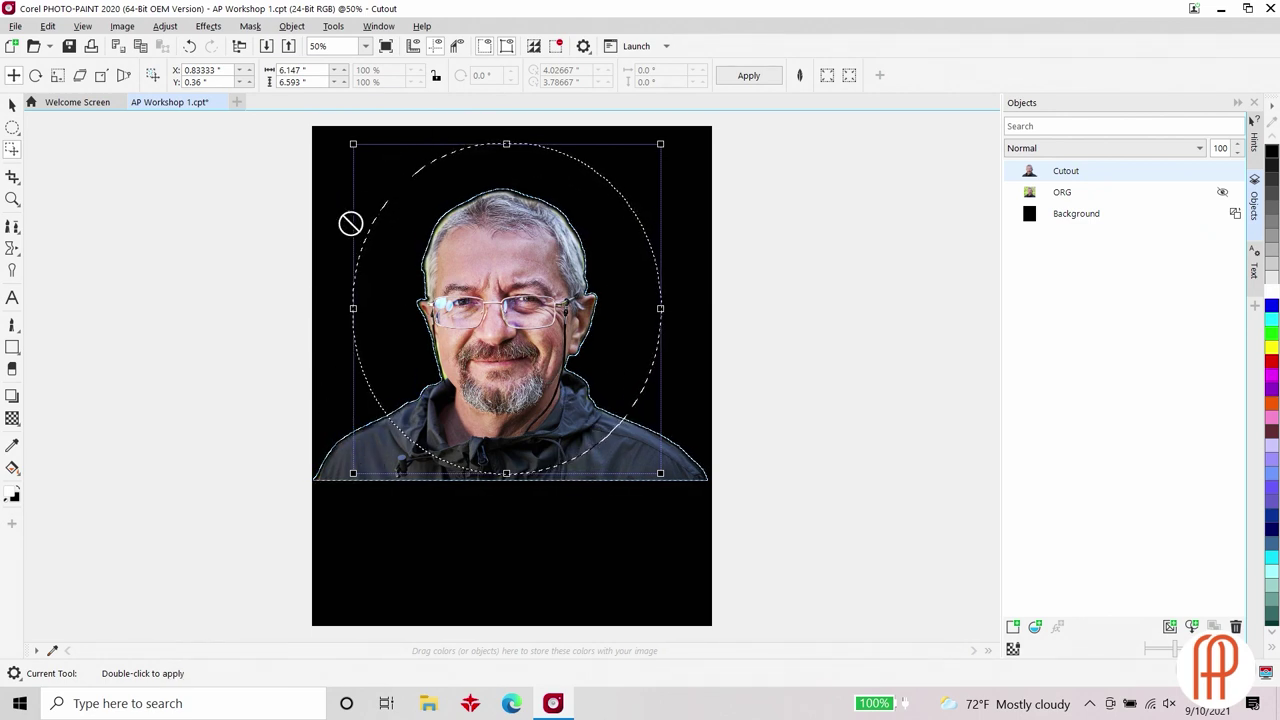
Create a clip mask from the elliptical mask on the Cutout object and hide the object marquee
click(292, 26)
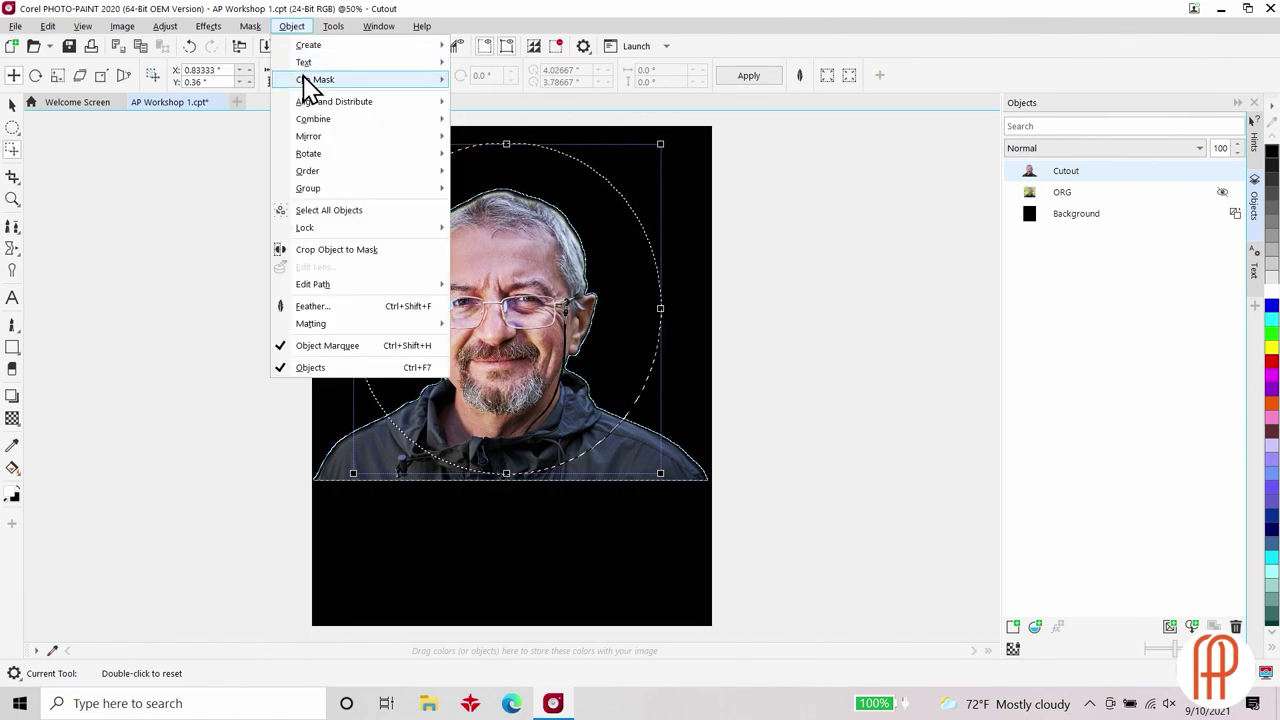
mouse_move(306, 80)
mouse_move(502, 86)
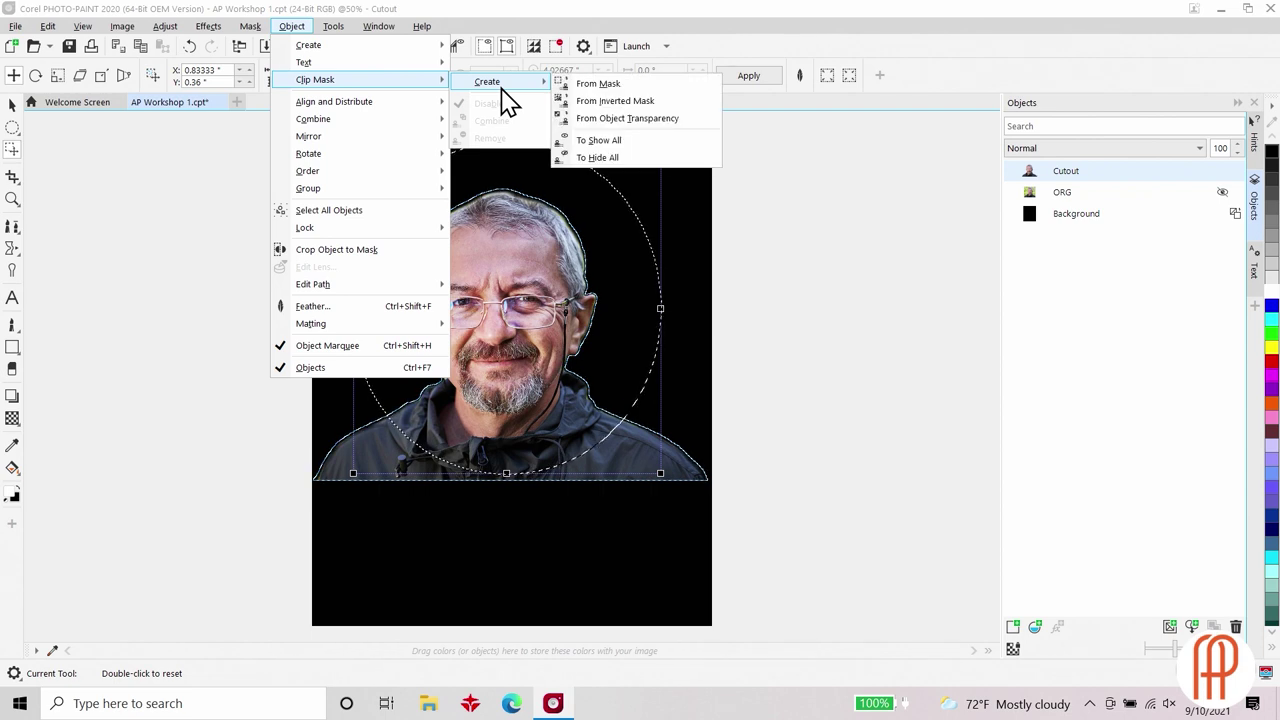
click(588, 86)
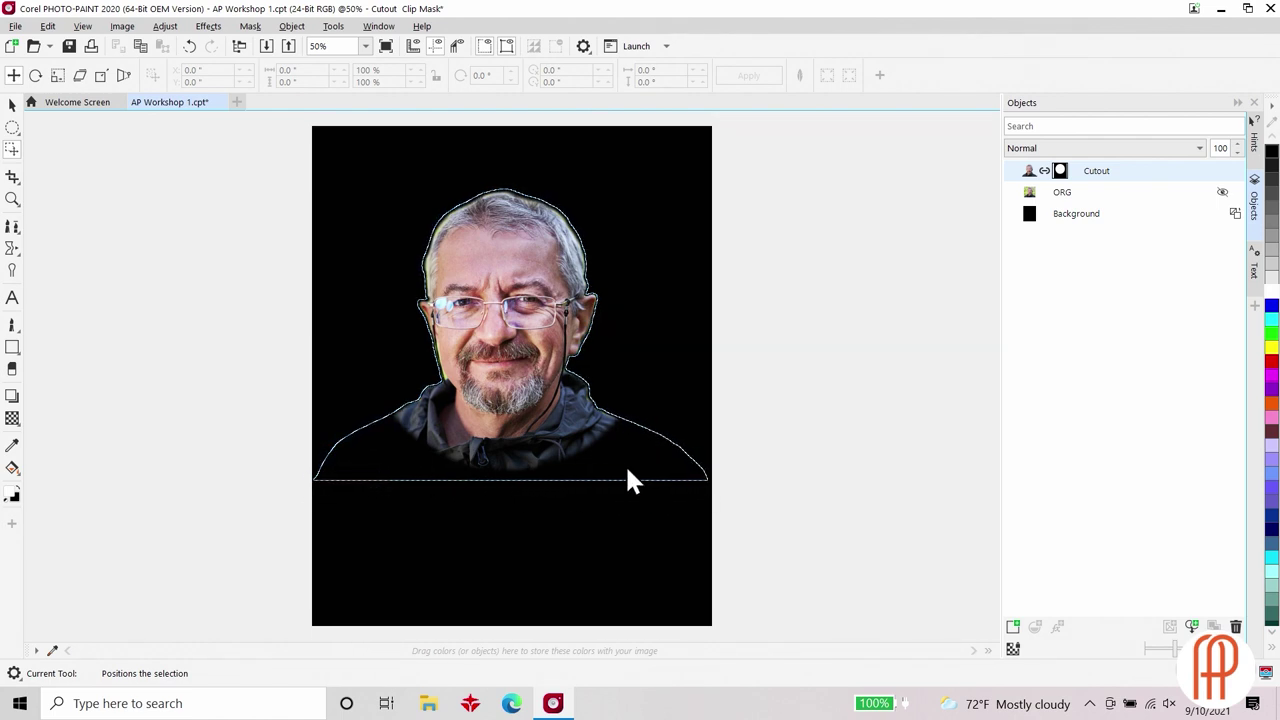
click(507, 48)
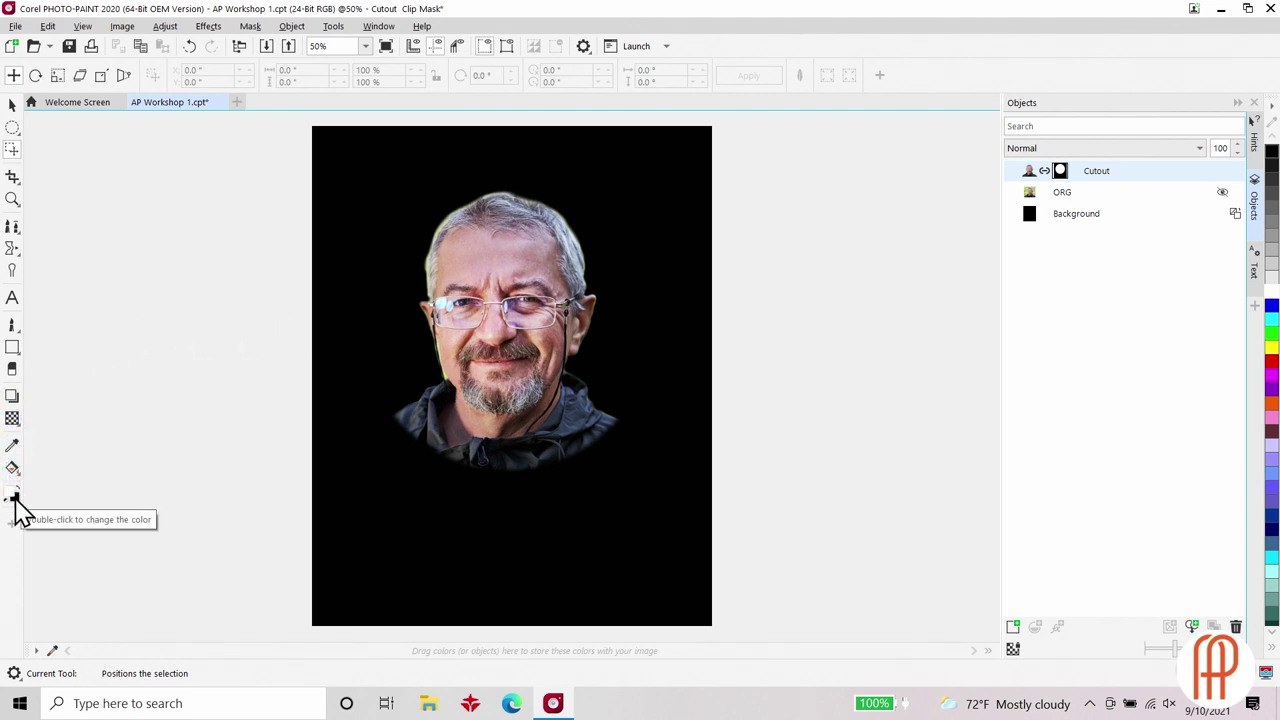
Add a white drop shadow to the cutout, cast straight up at 90° with an offset of about 73
click(16, 402)
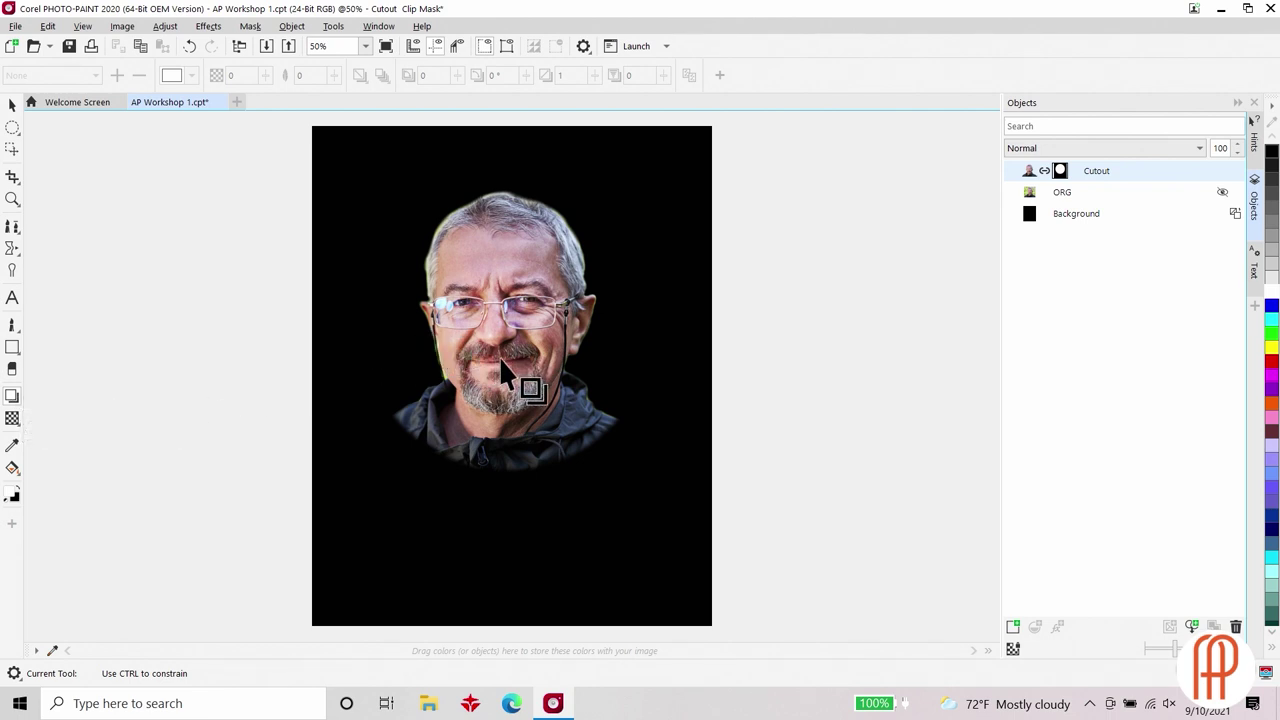
drag(501, 359, 507, 168)
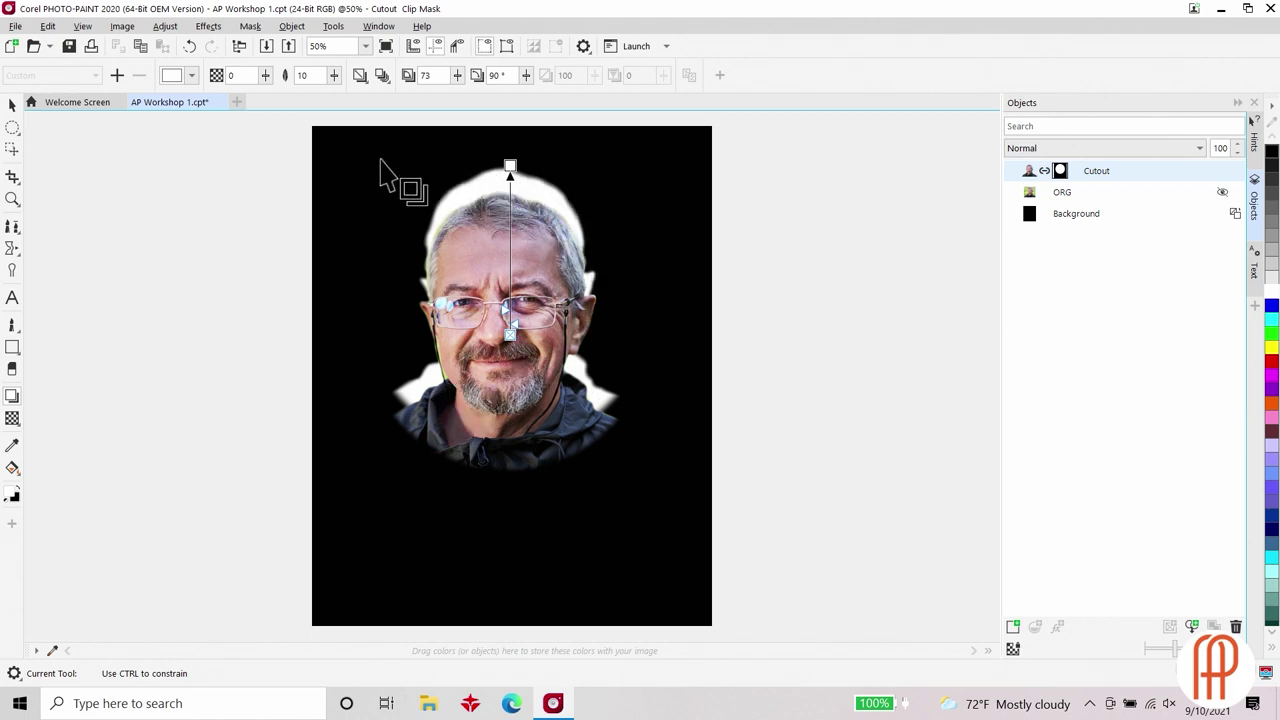
click(190, 76)
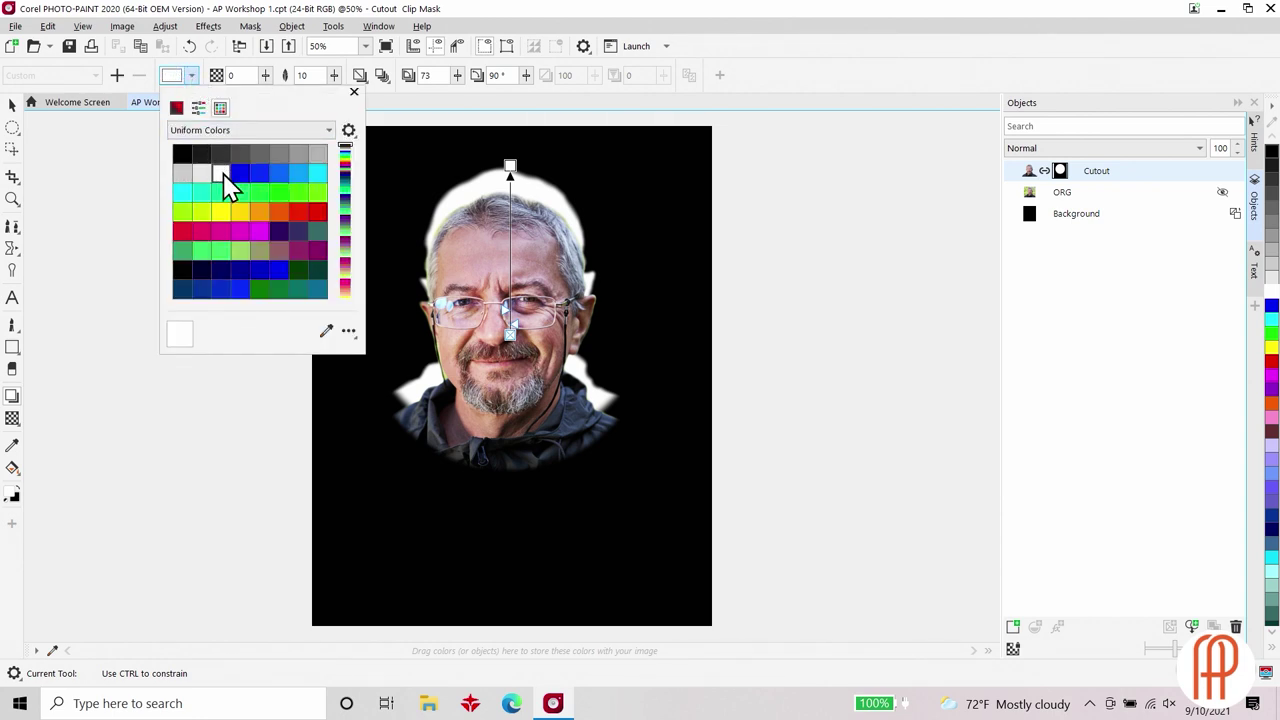
click(356, 92)
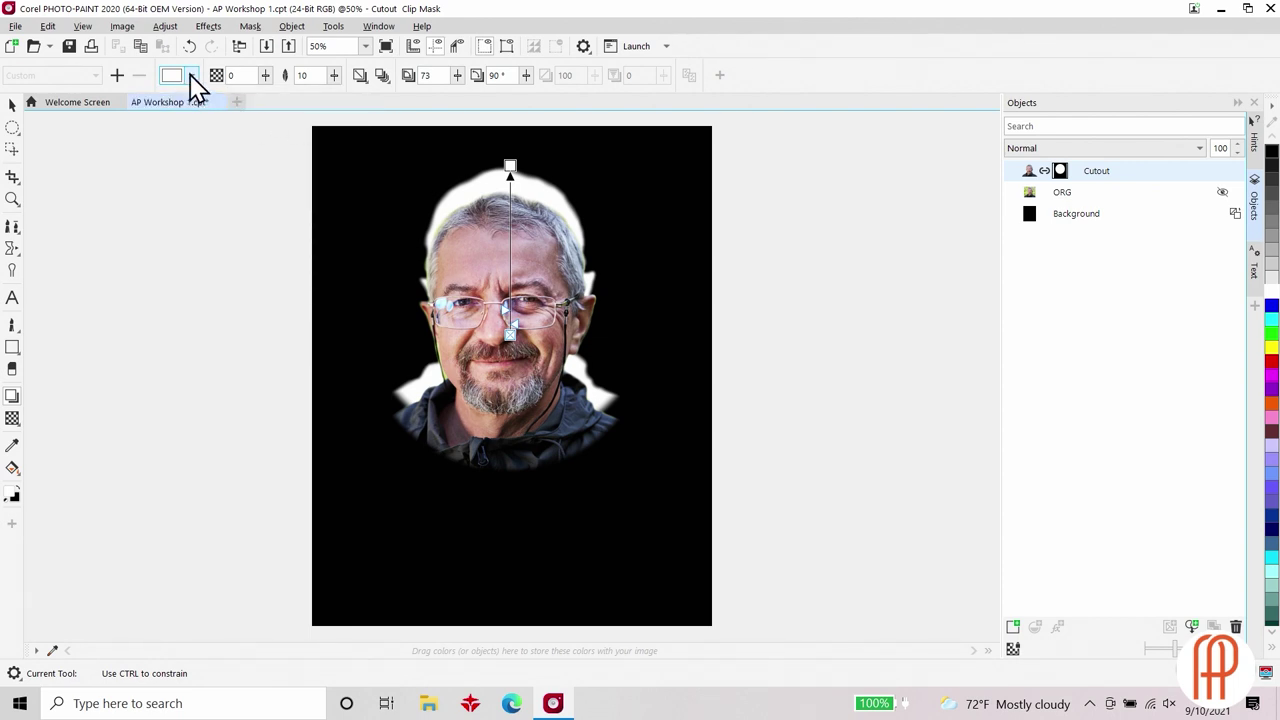
Use Linear edges and the Outside feather direction for the drop shadow, and reduce its offset to 1 so it surrounds the cutout as a glow
click(382, 76)
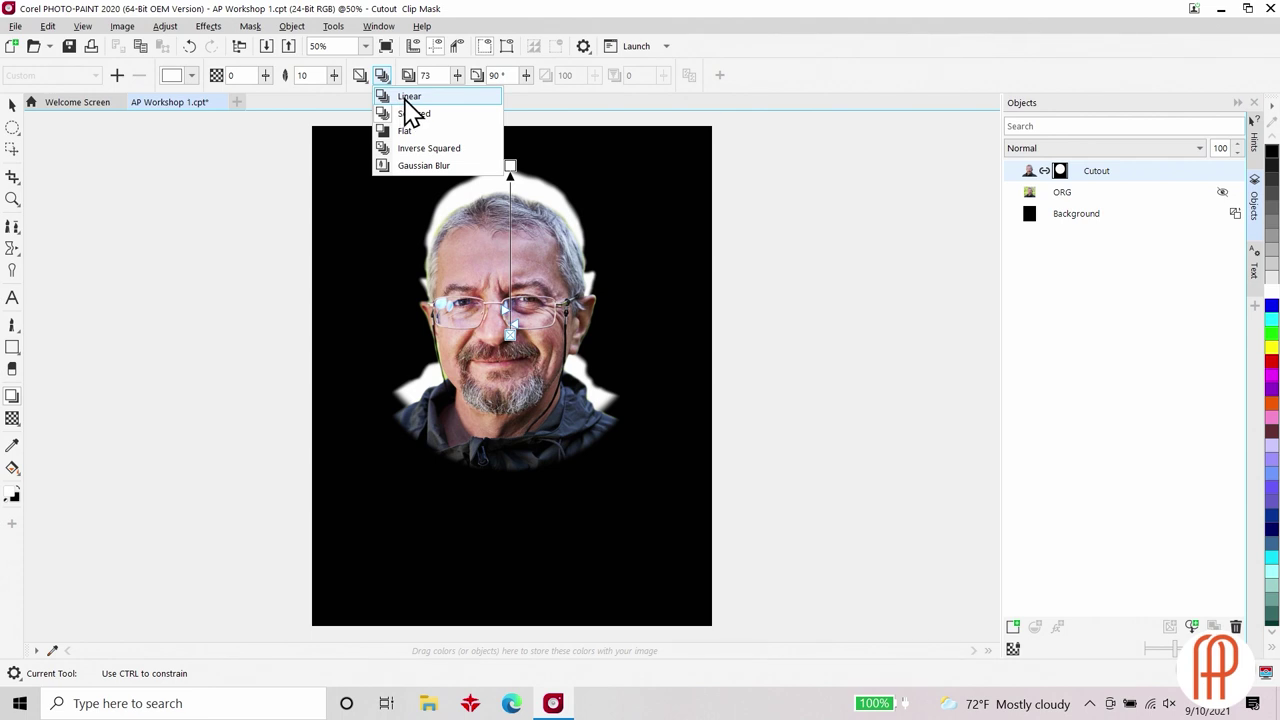
click(404, 100)
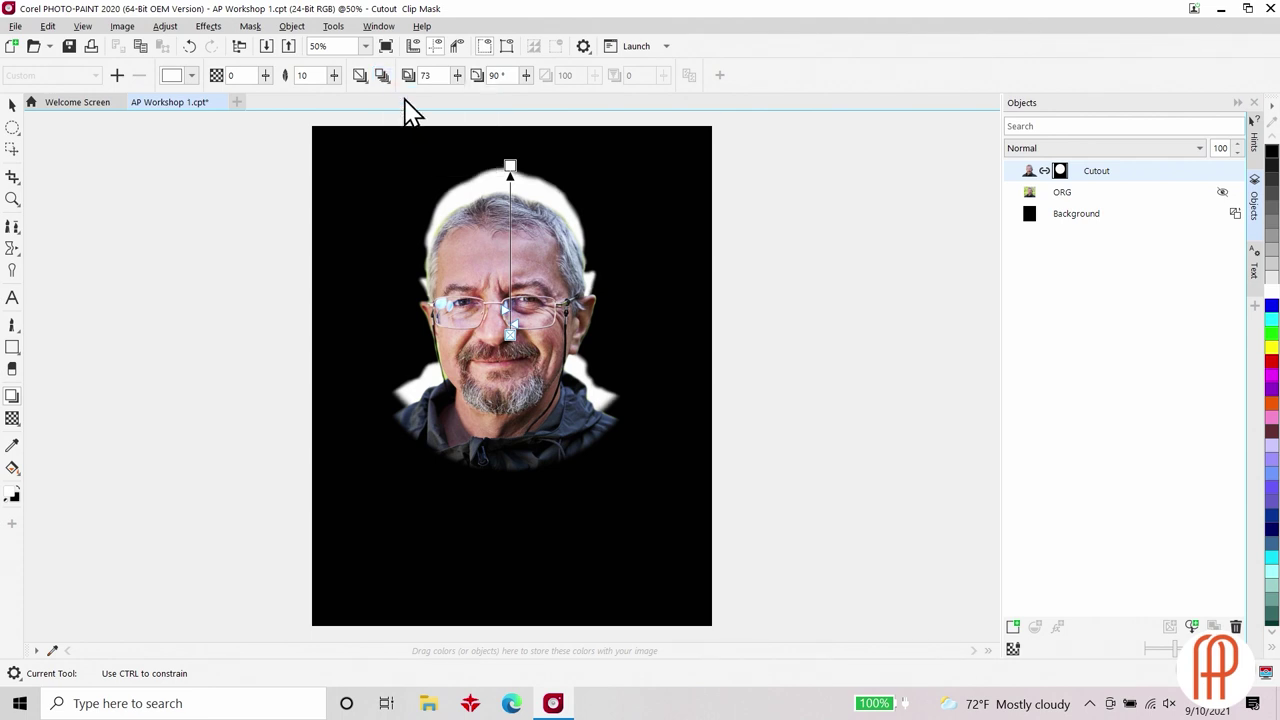
click(362, 78)
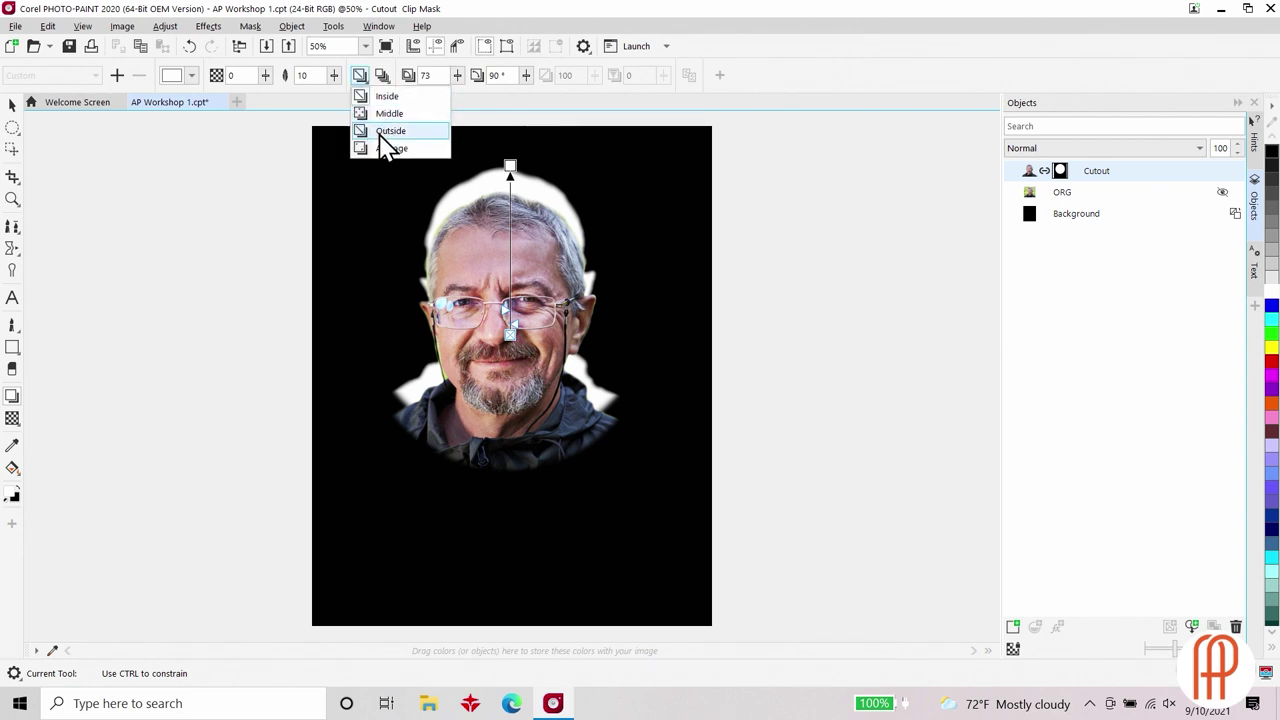
click(380, 134)
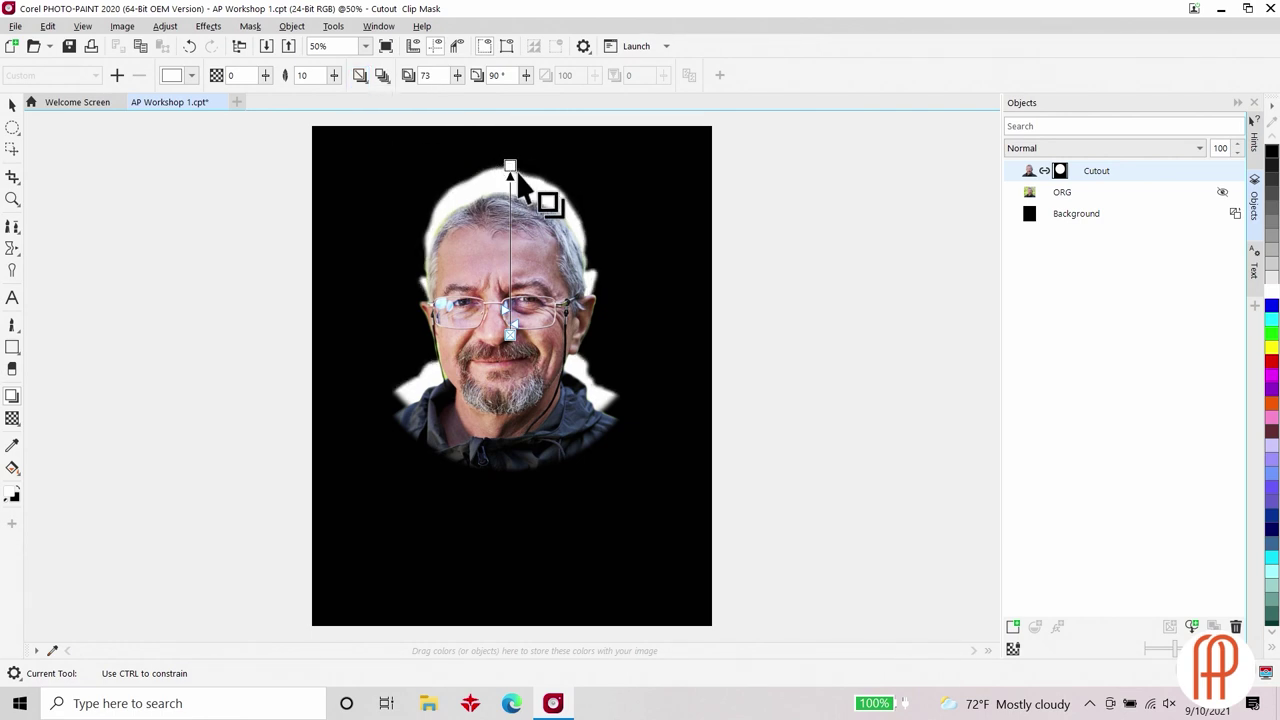
drag(510, 160, 510, 189)
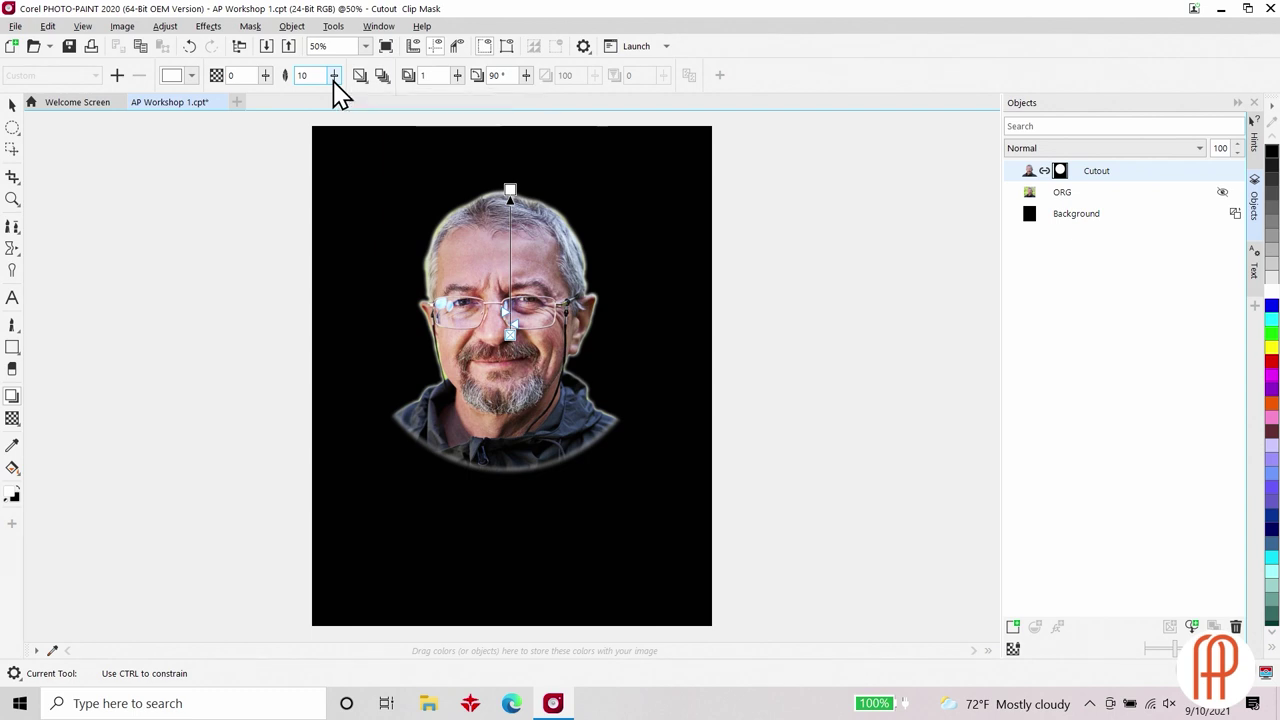
Set the glow's feather to 34 and its transparency to 30
drag(341, 82, 360, 103)
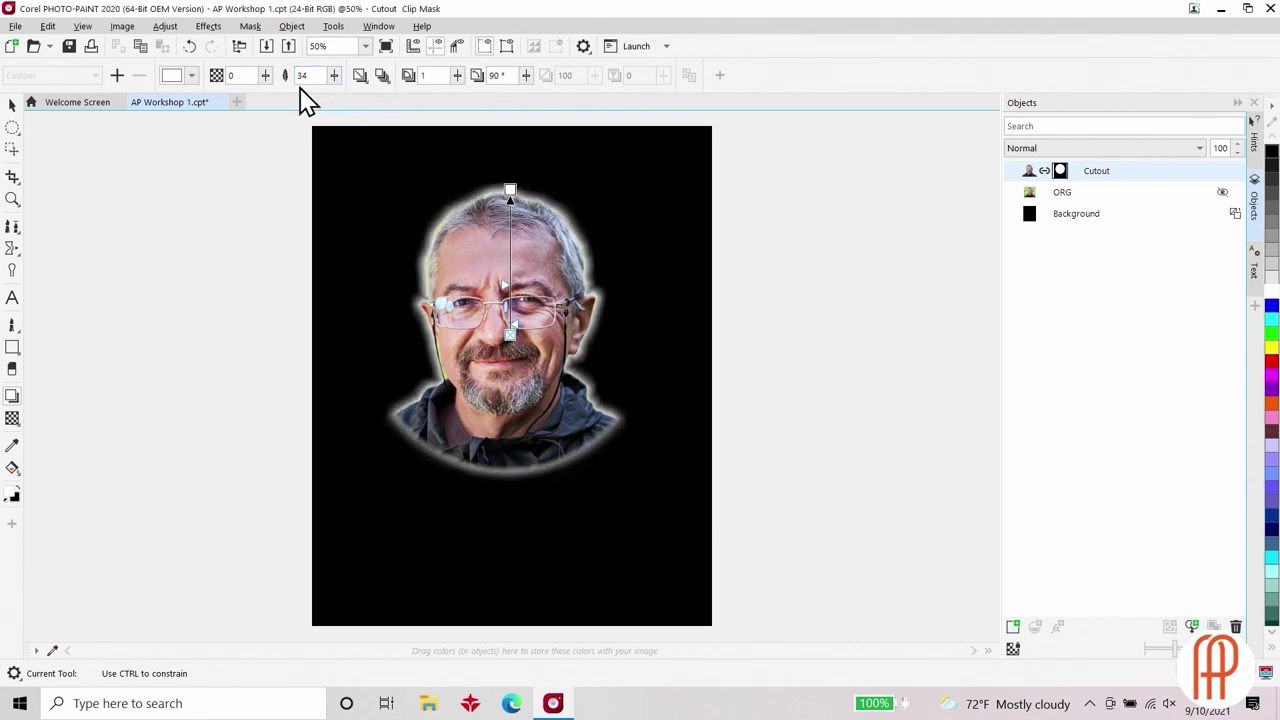
click(264, 82)
drag(281, 95, 292, 97)
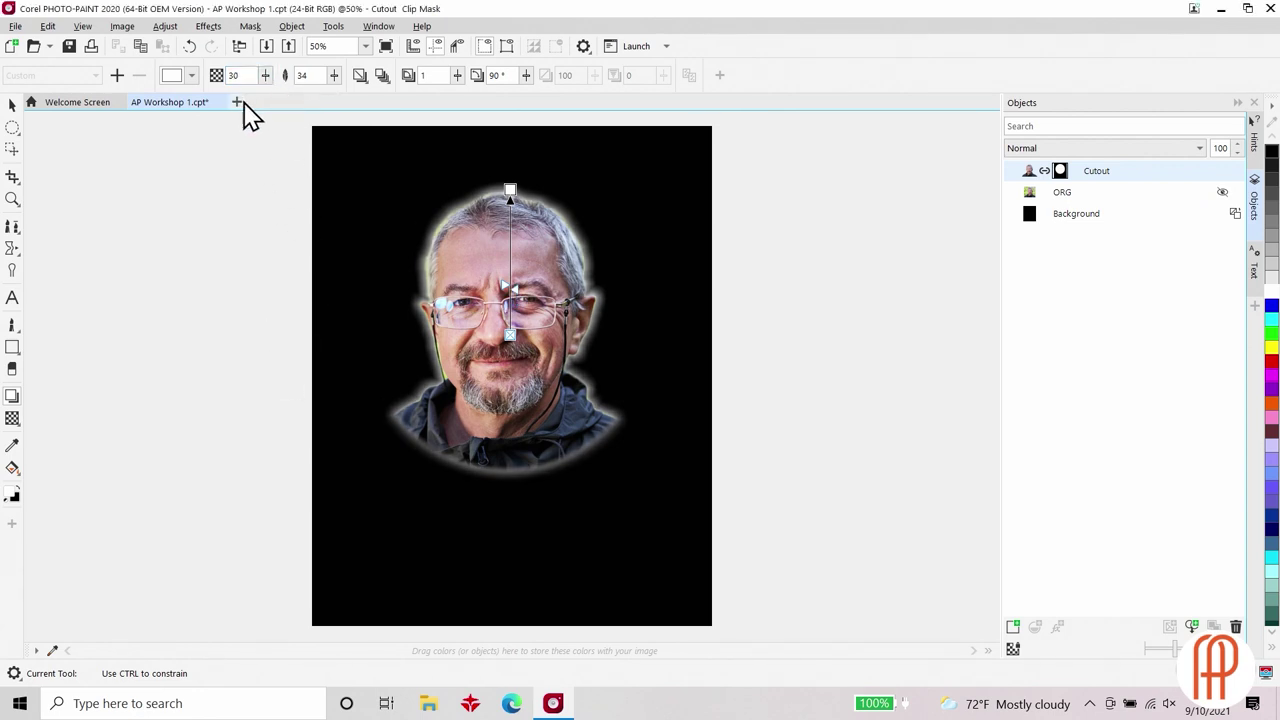
Enlarge the cutout with its glow to about 10.207 × 7.54 inches and reposition it around the middle of the canvas
click(12, 106)
drag(510, 400, 508, 366)
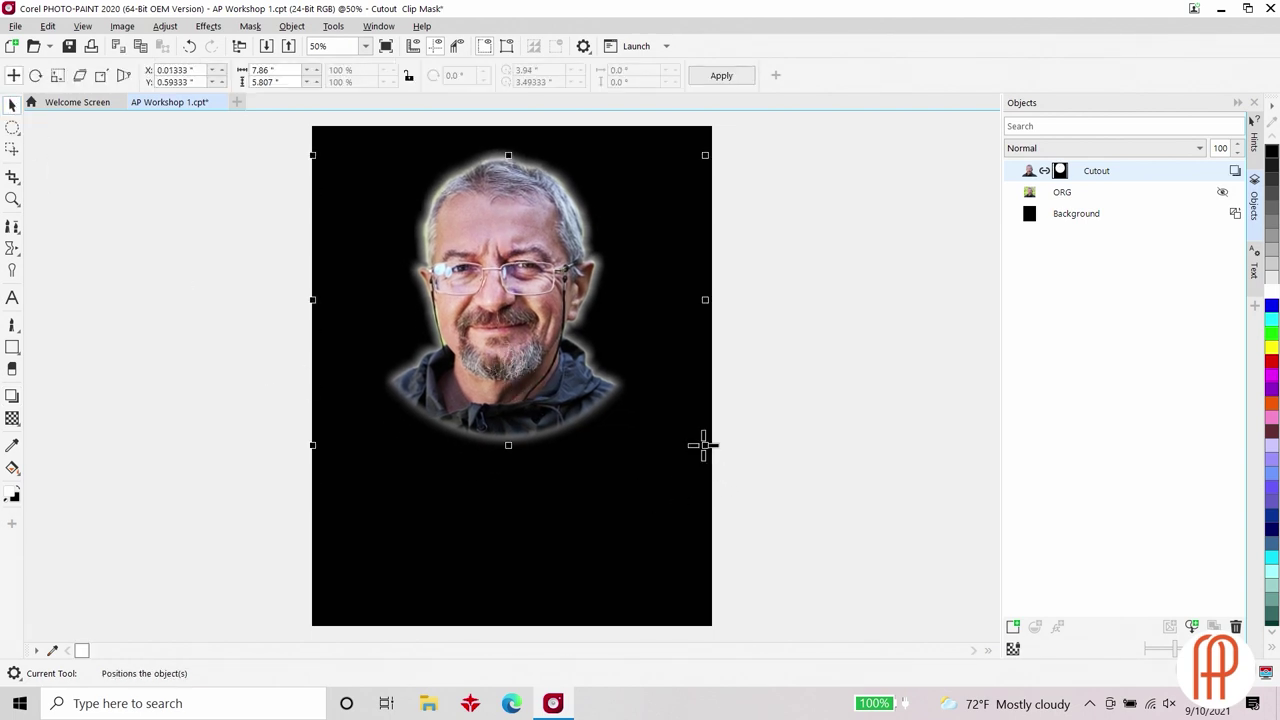
drag(704, 445, 822, 535)
drag(600, 458, 549, 441)
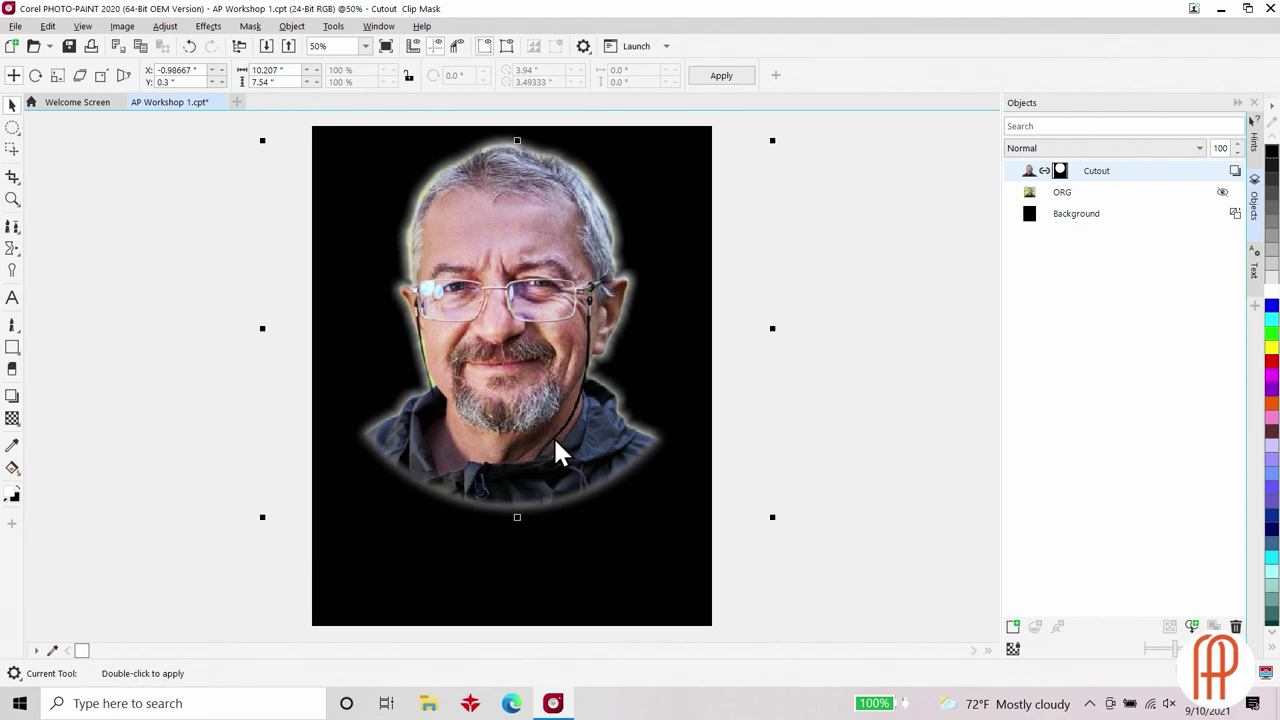
drag(541, 384, 542, 408)
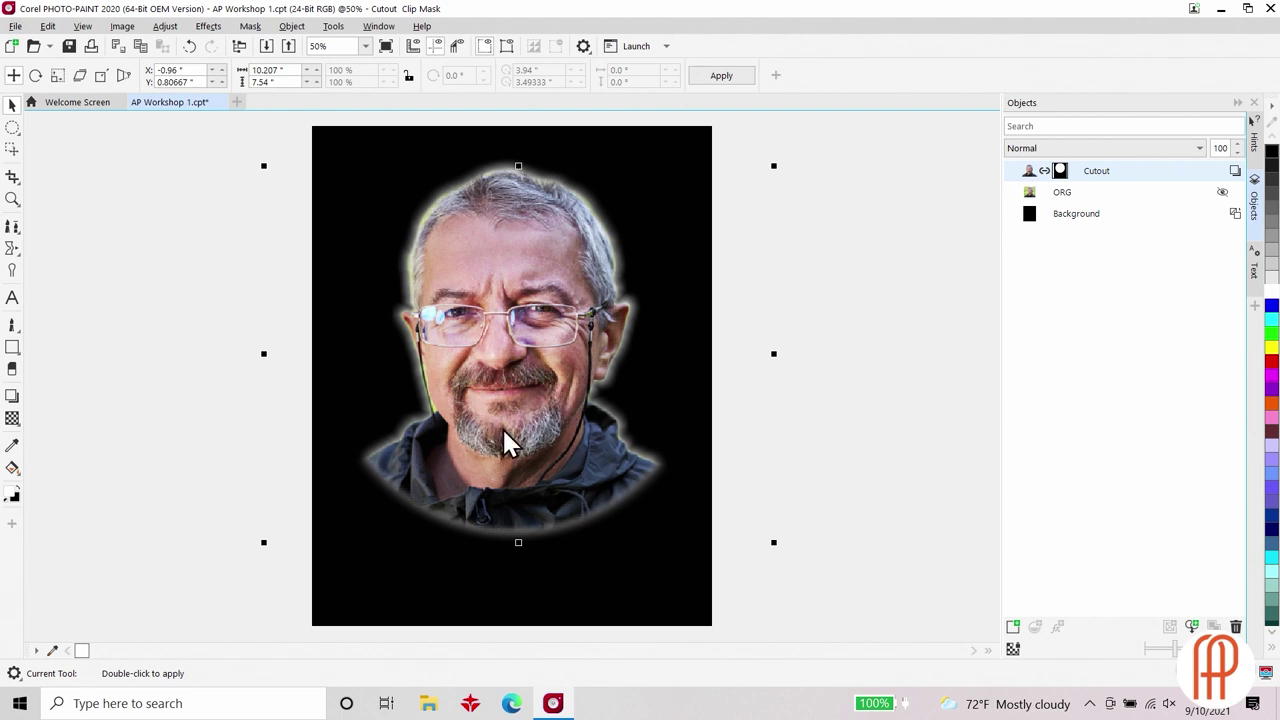
drag(520, 416, 520, 423)
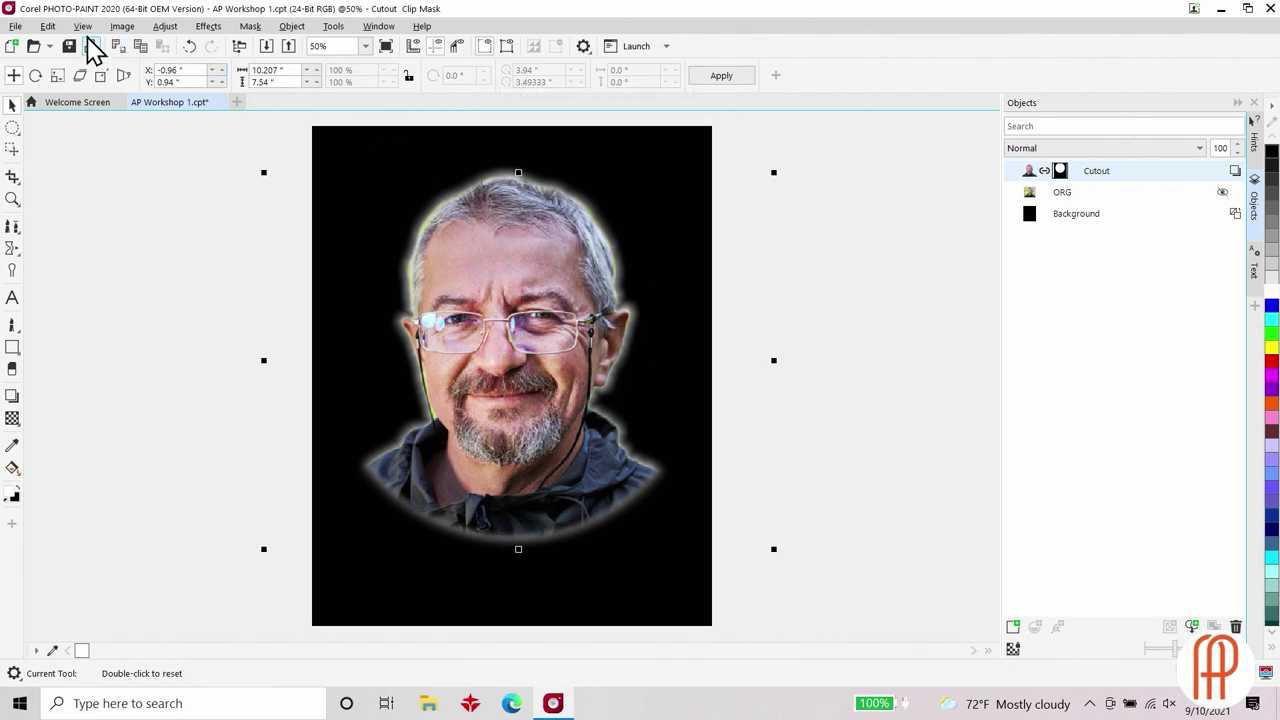
Save the layered document to the Desktop as AP Workshop 1 in CPT format
click(16, 26)
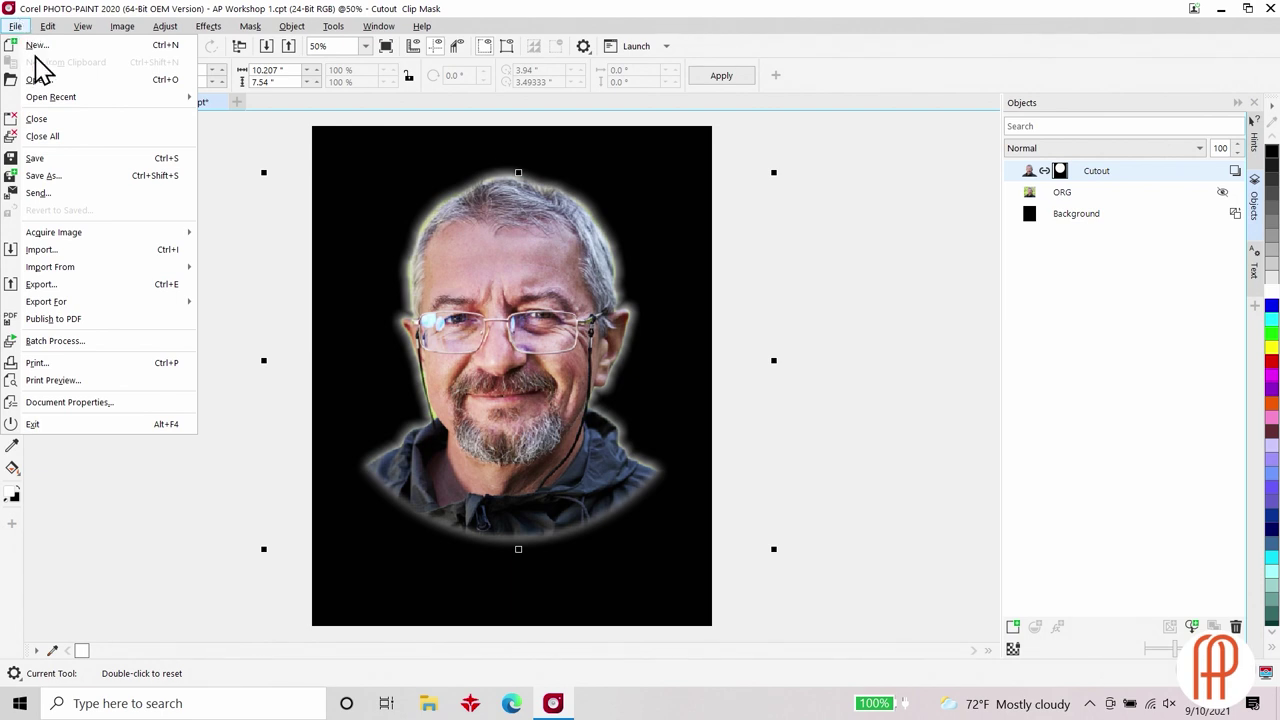
click(52, 176)
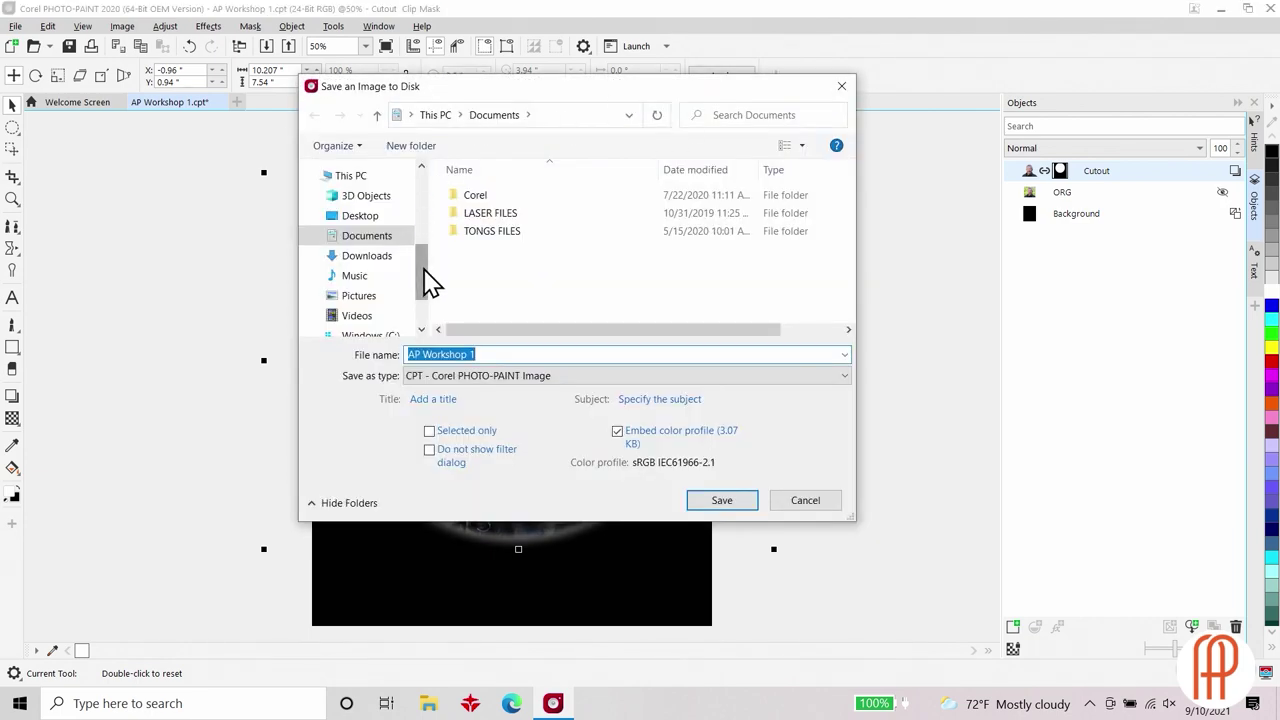
drag(423, 260, 423, 186)
click(377, 206)
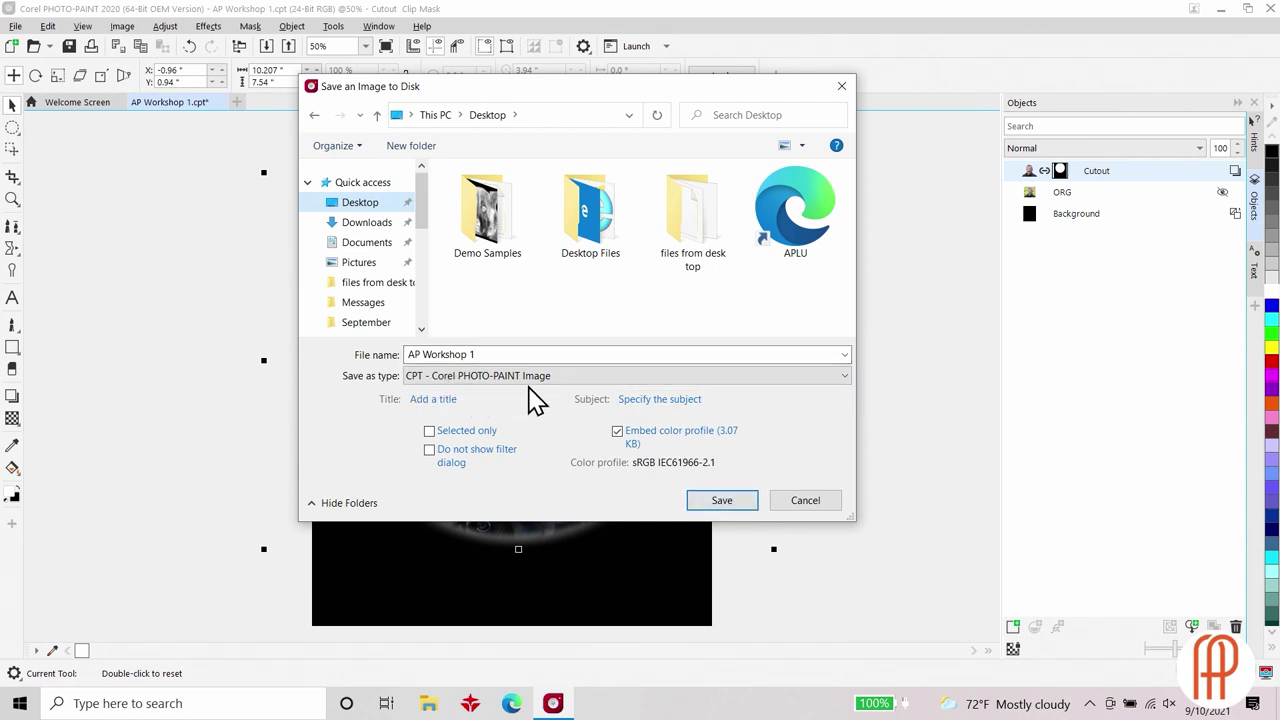
click(721, 502)
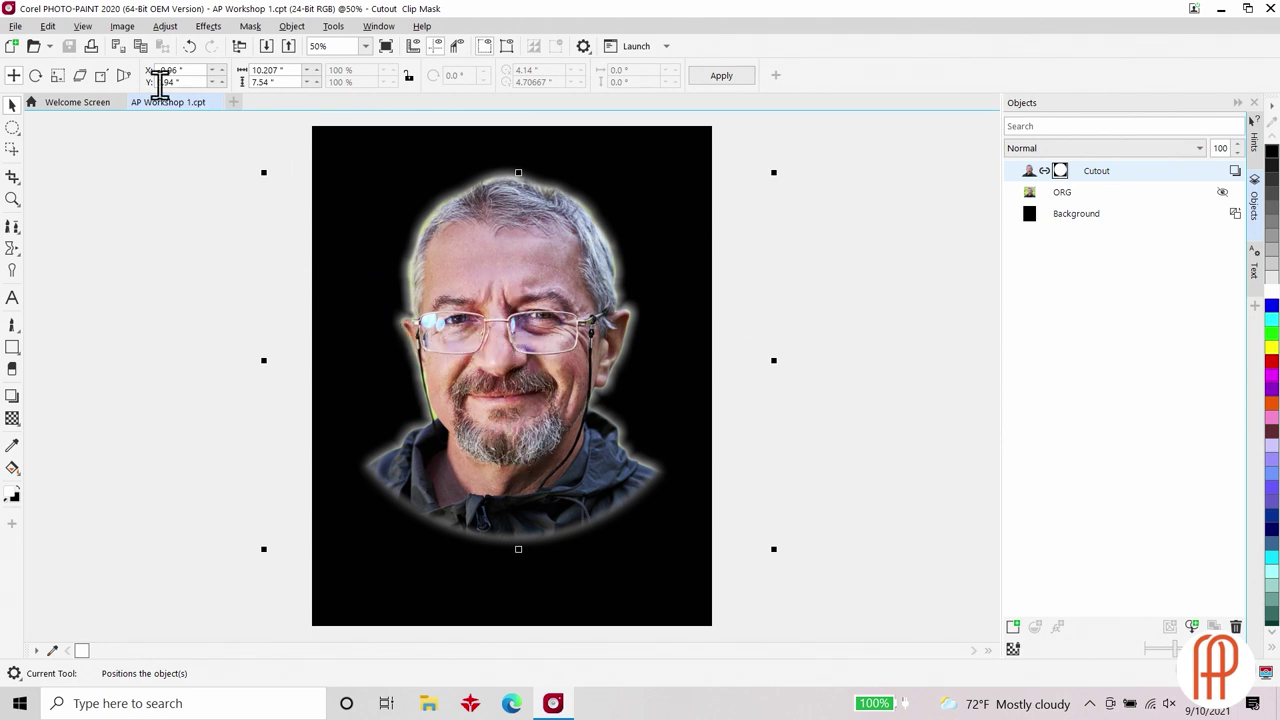
Export the image to the Desktop as the Windows Bitmap AP Workshop 1, saving it flattened
click(18, 28)
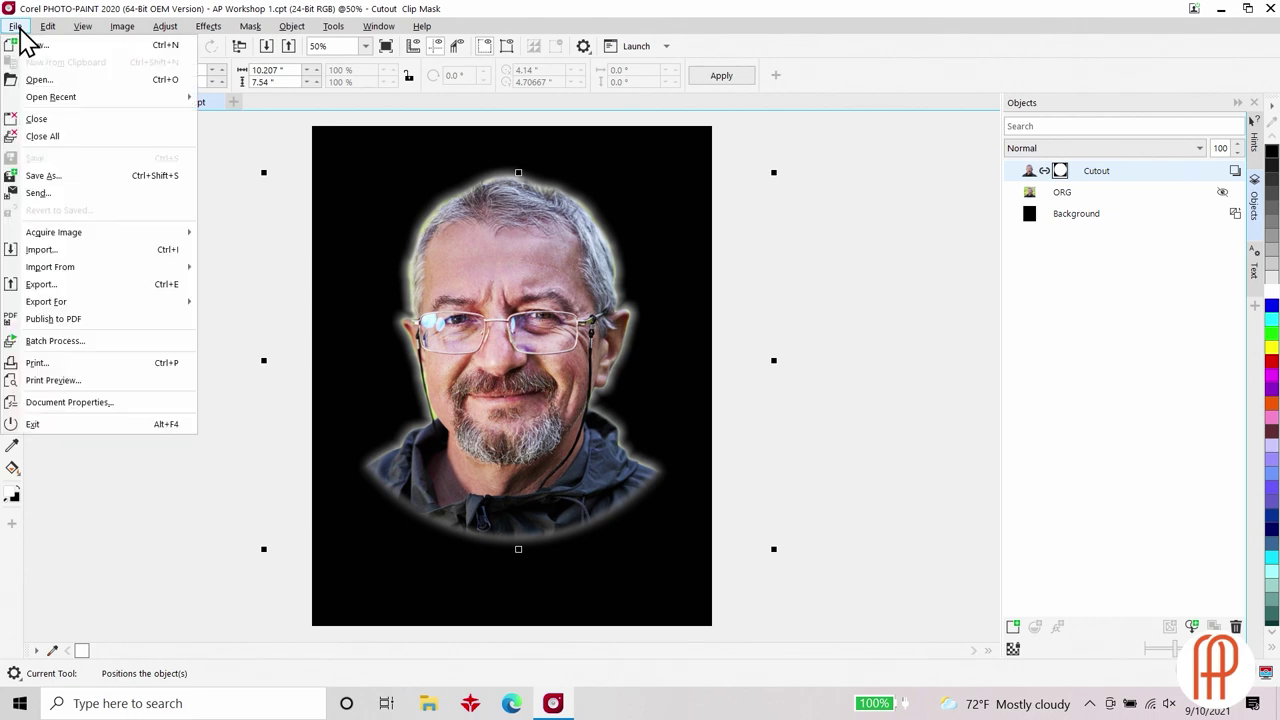
click(42, 286)
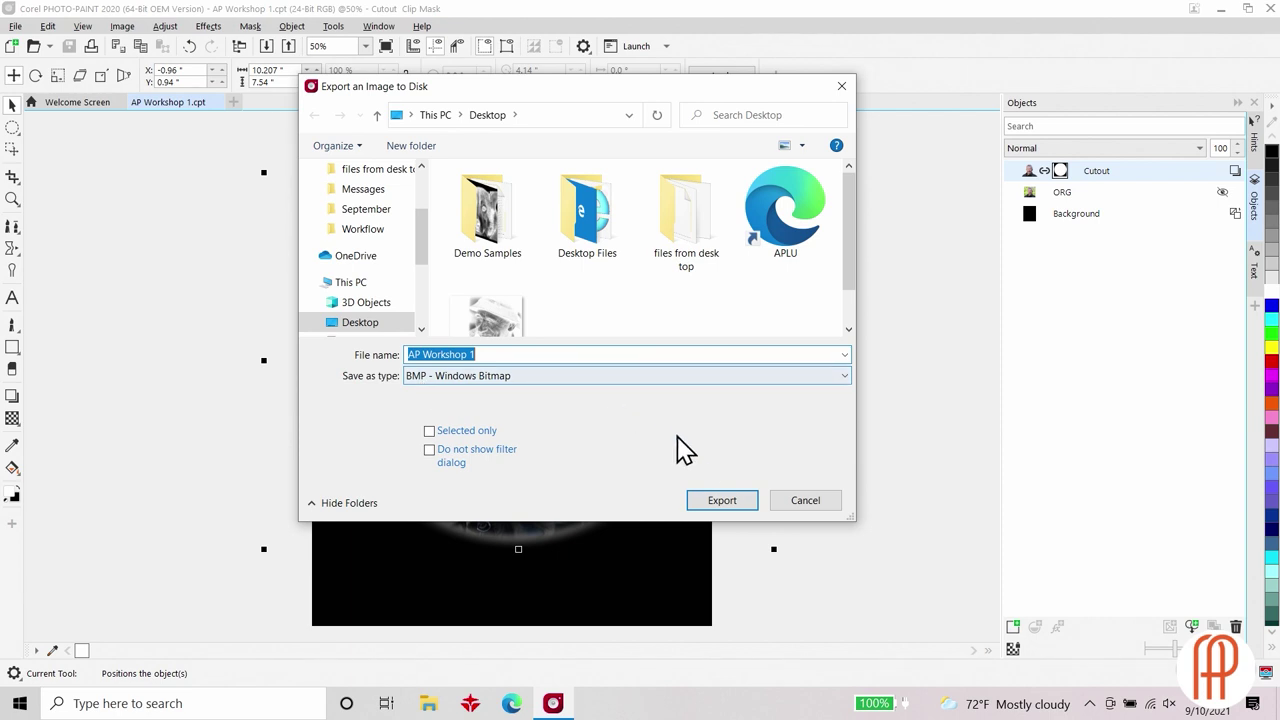
click(719, 500)
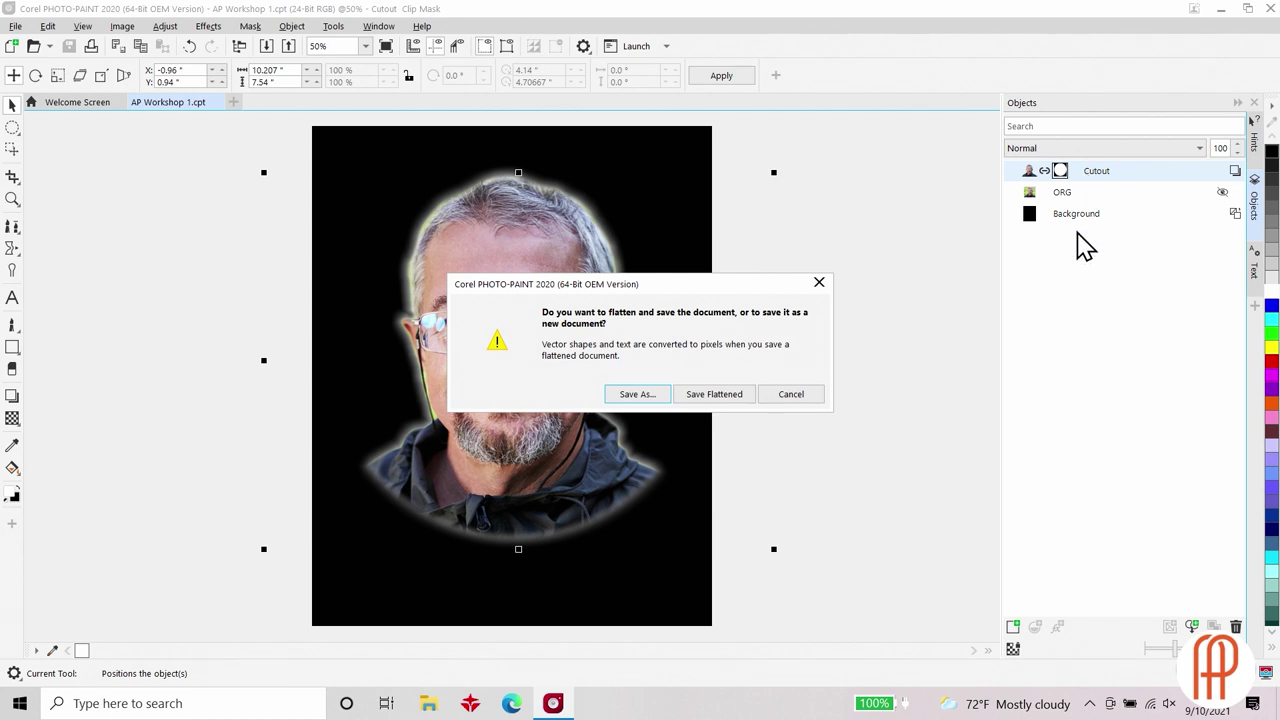
click(709, 397)
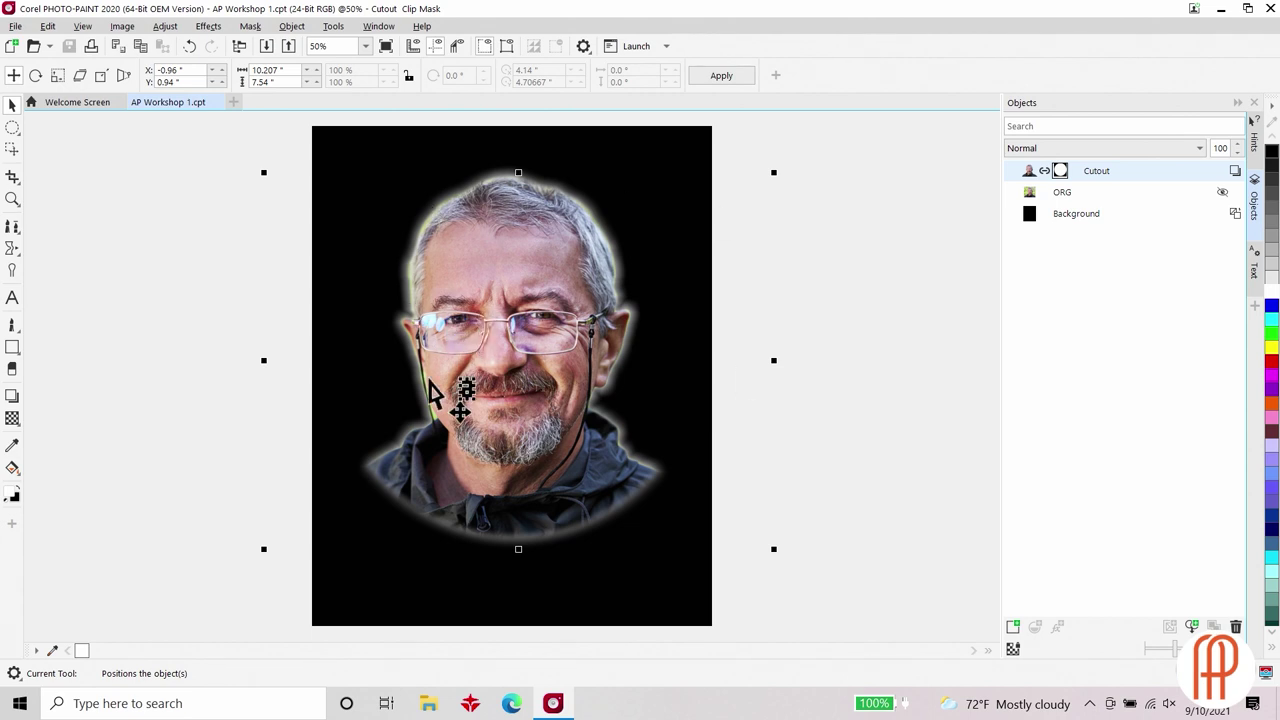
Minimize the image editor and start a PhotoGrav 3.1 session from the desktop
click(1222, 9)
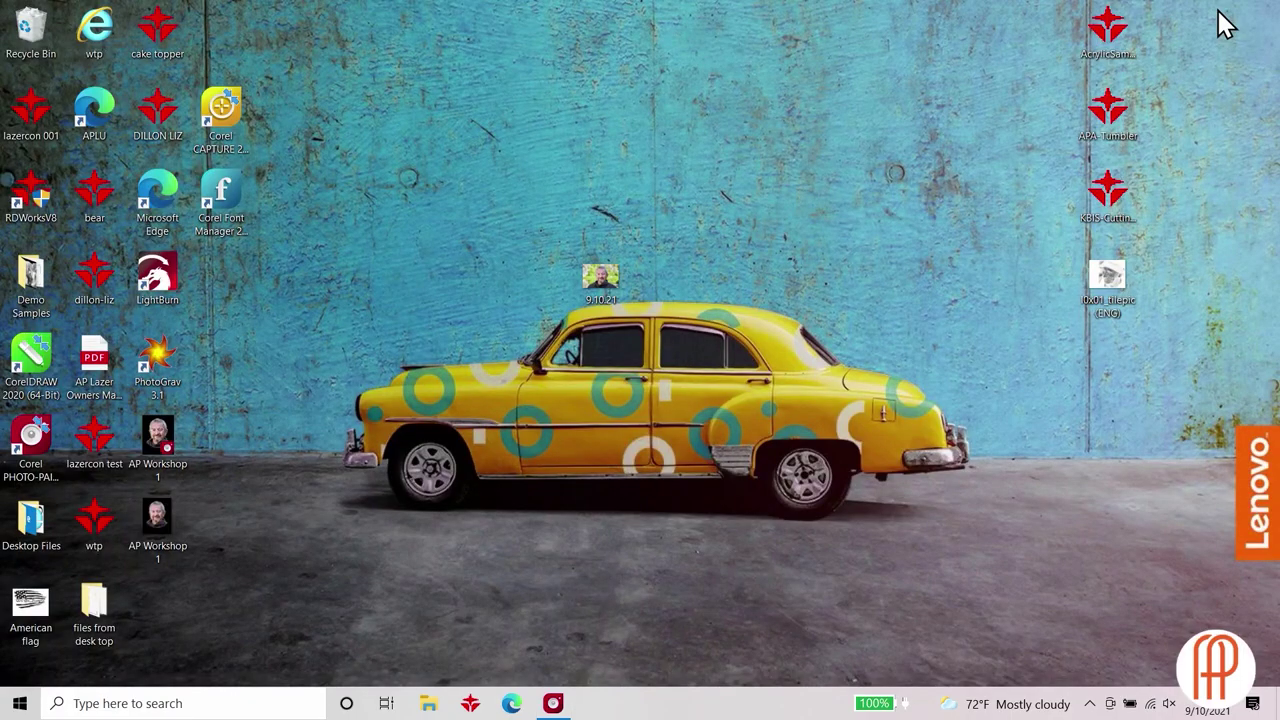
double_click(160, 368)
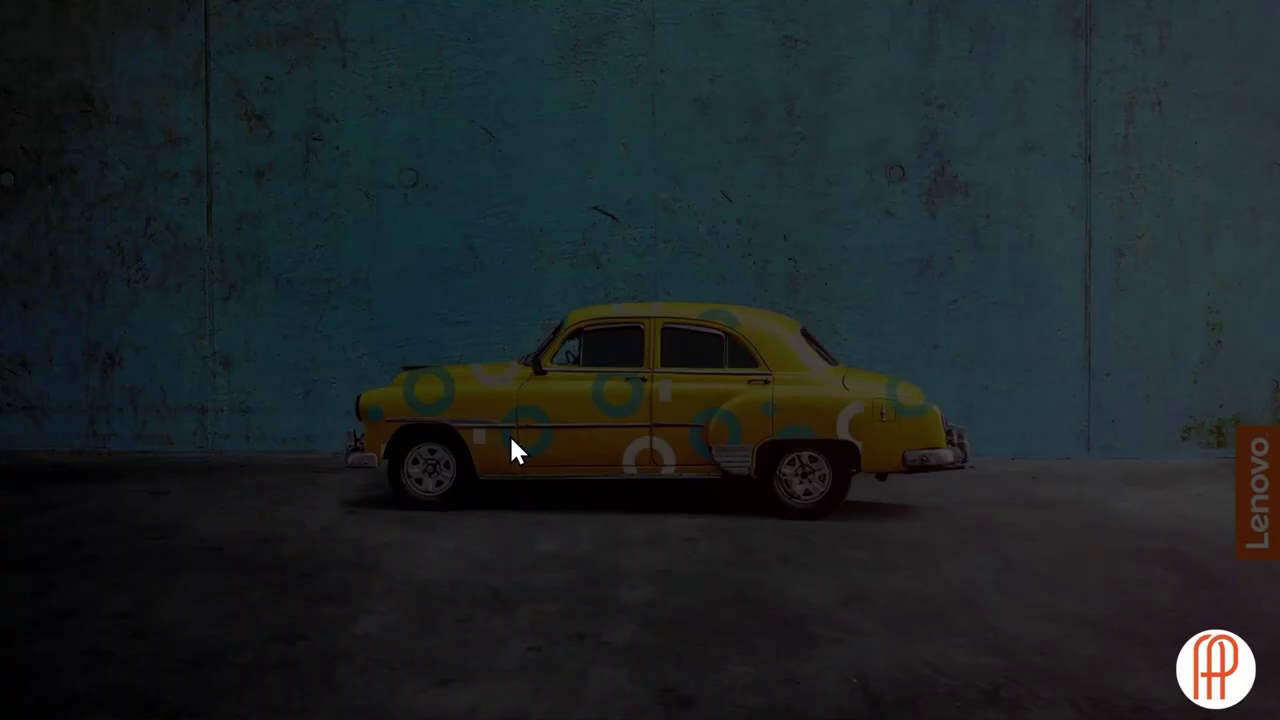
click(553, 470)
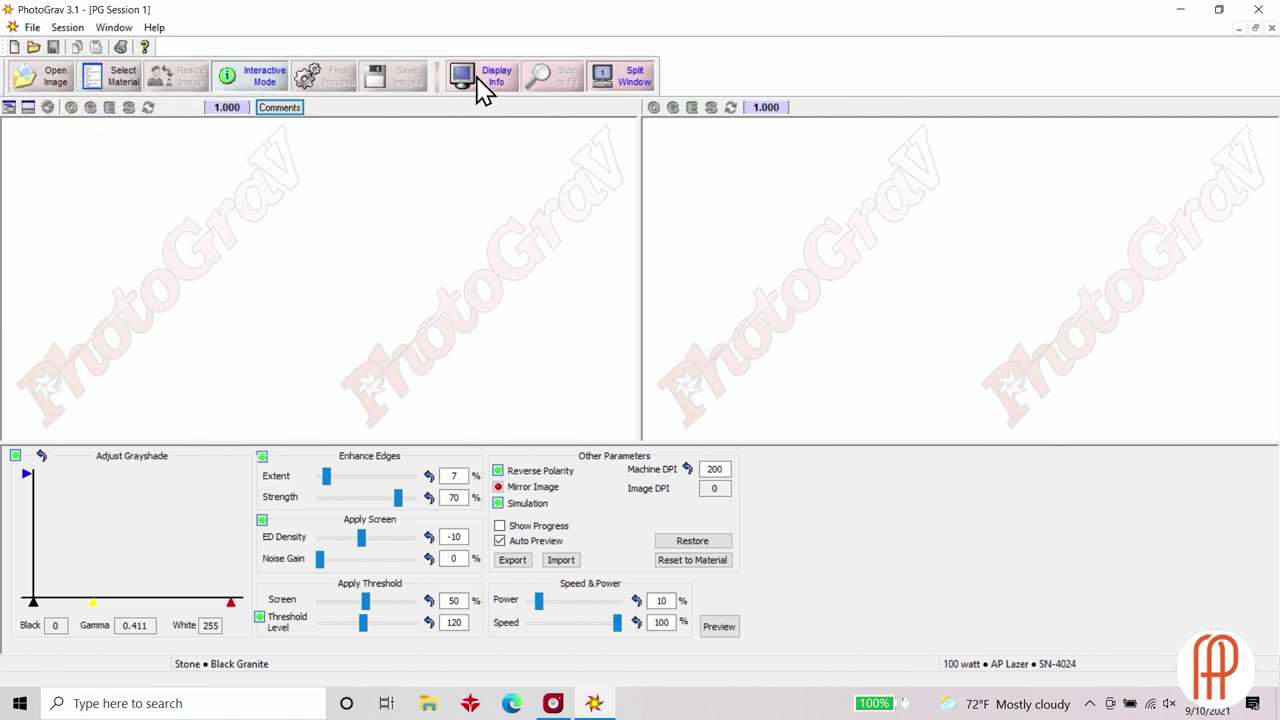
Open the AP Workshop 1 bitmap from the Desktop in the split-window view
click(628, 90)
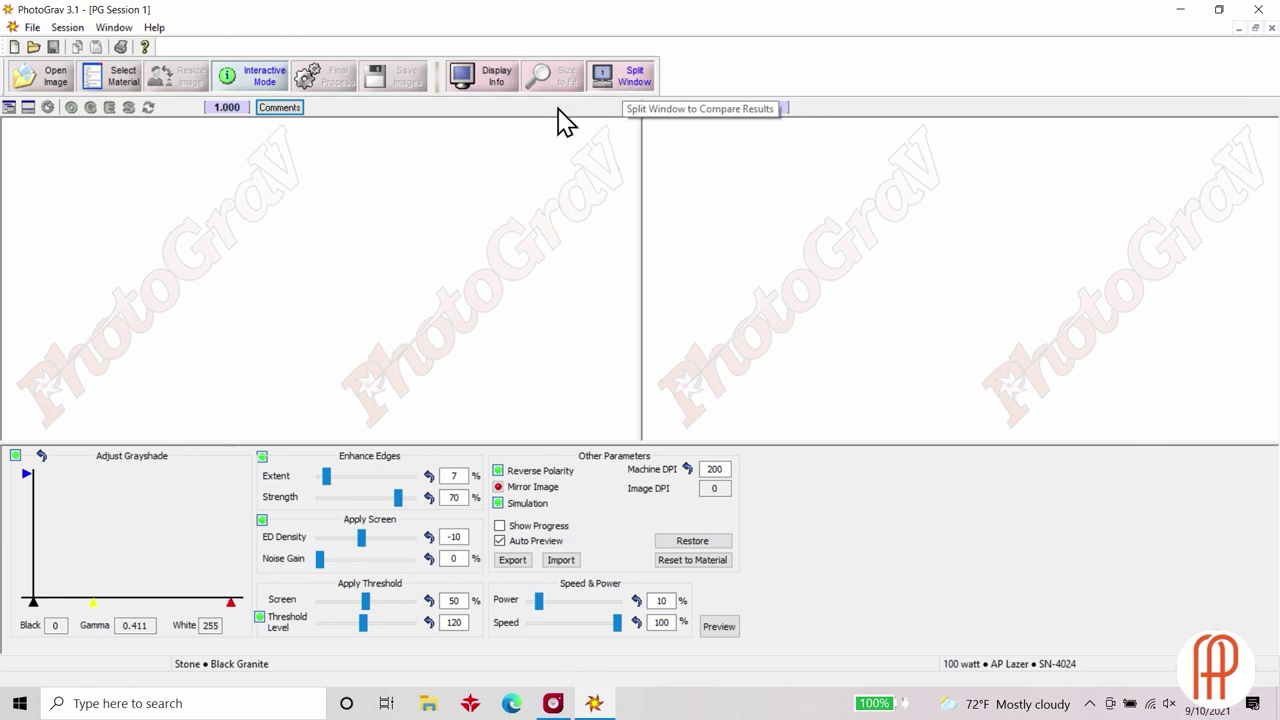
click(58, 90)
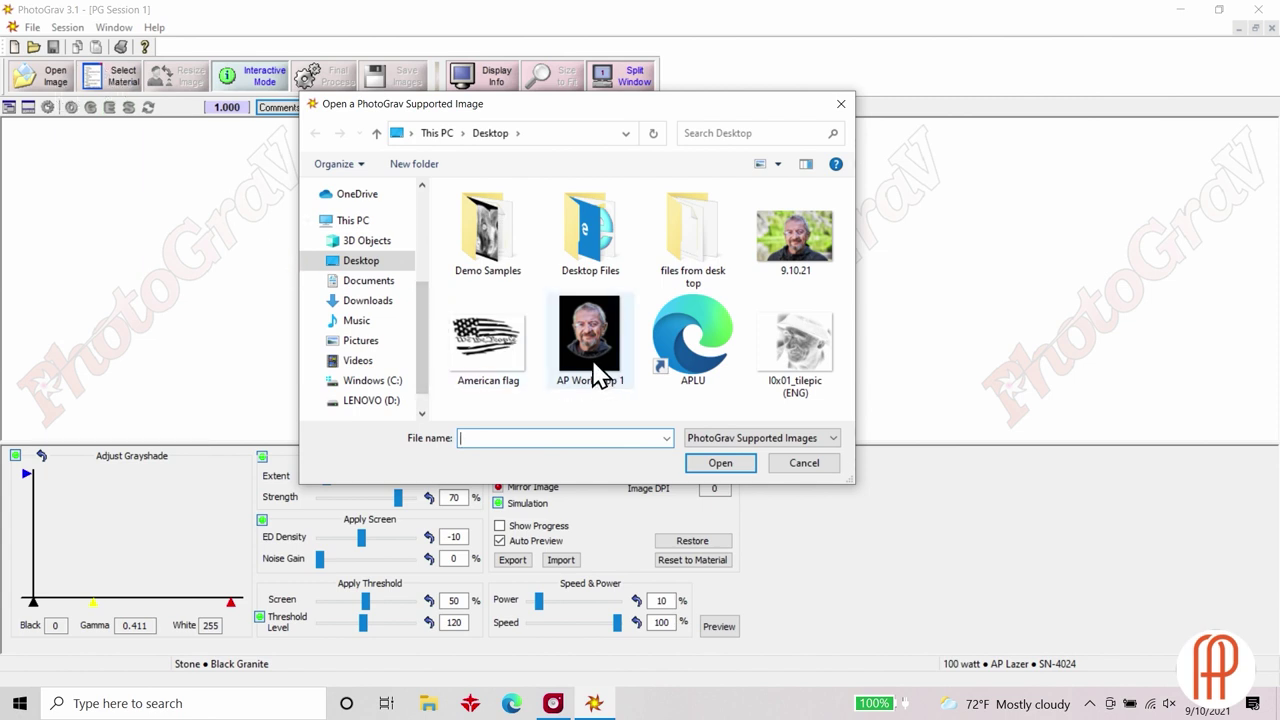
double_click(592, 355)
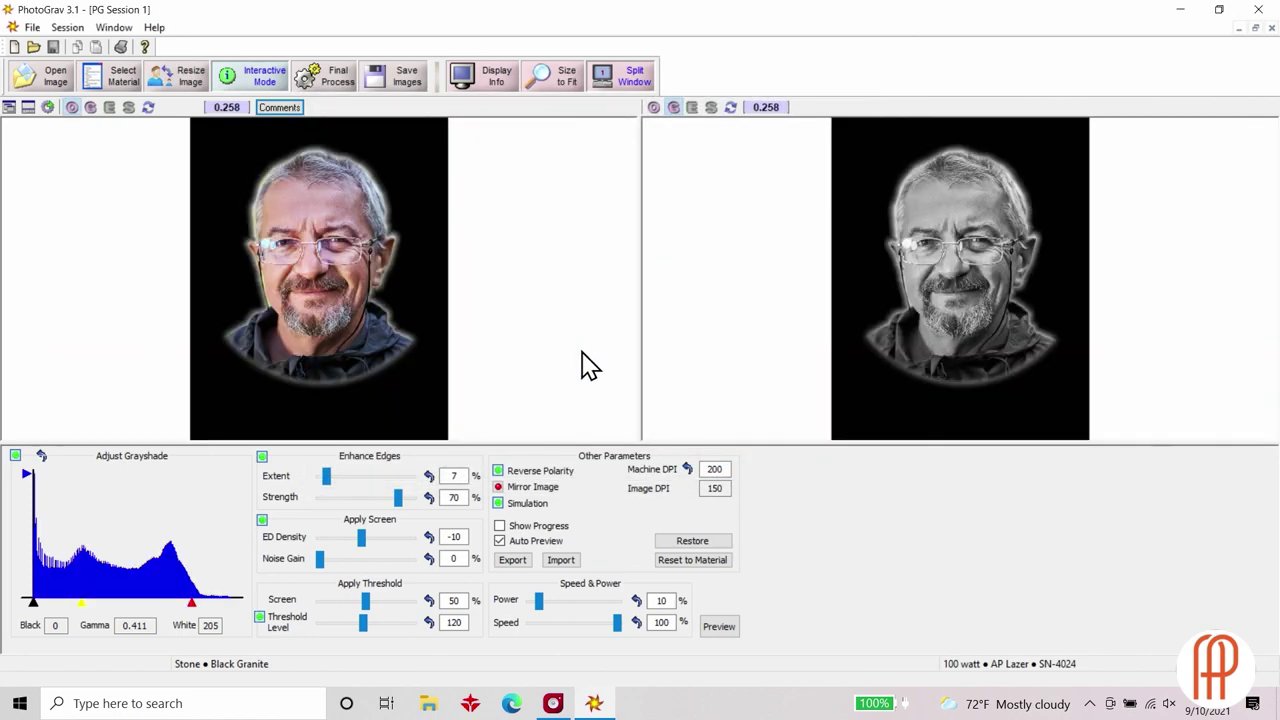
Choose Black Granite as the engraving material and accept the image size of 8 × 10 inches at 150 dpi
click(125, 80)
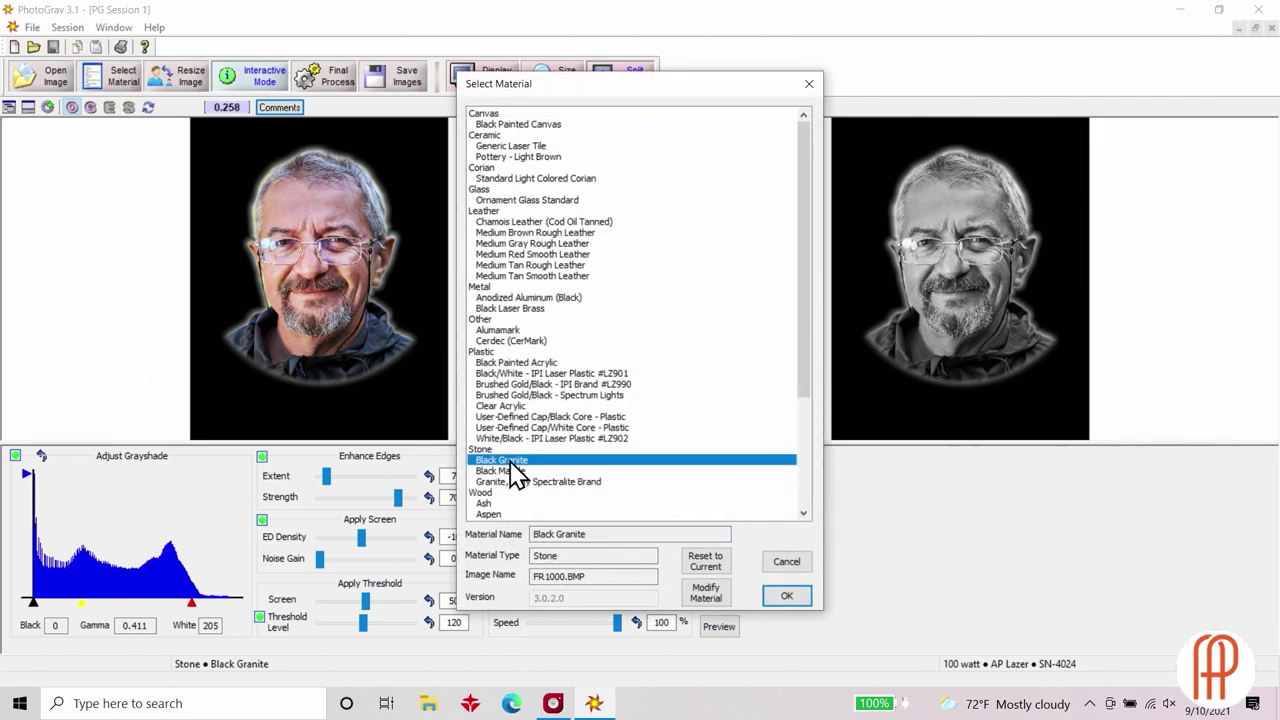
scroll(515, 470, down, 1)
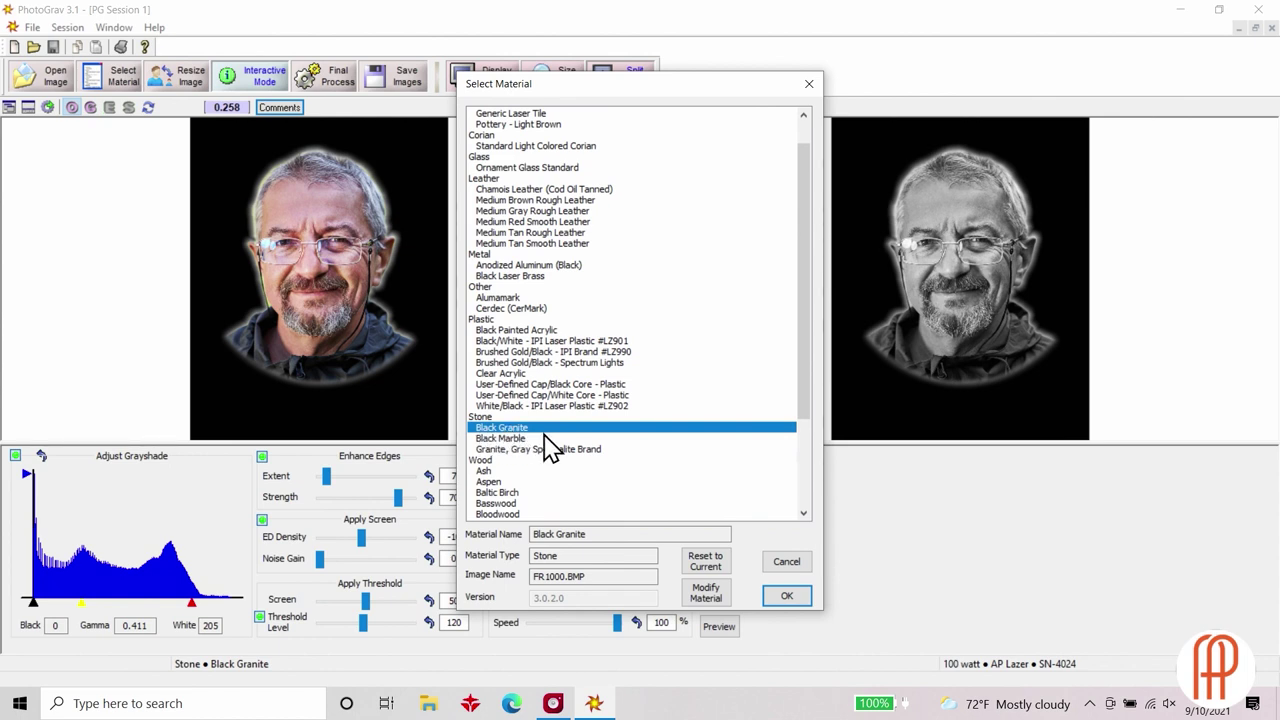
click(787, 598)
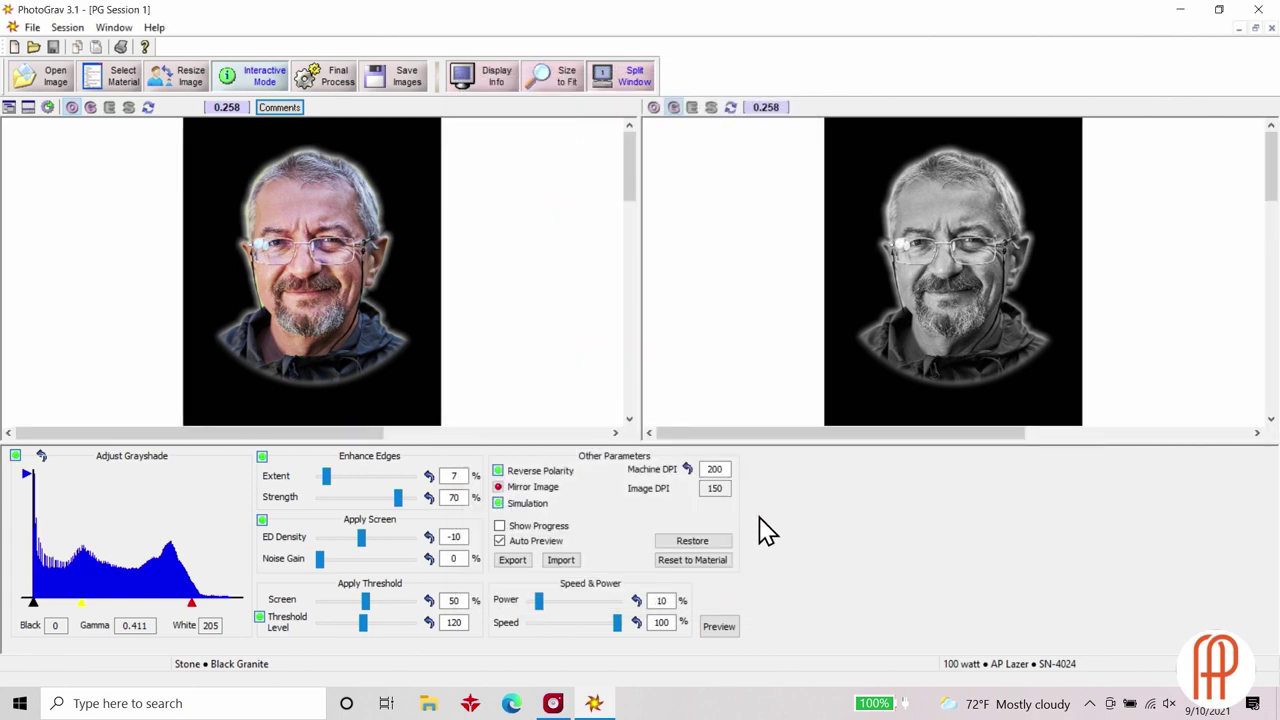
click(190, 76)
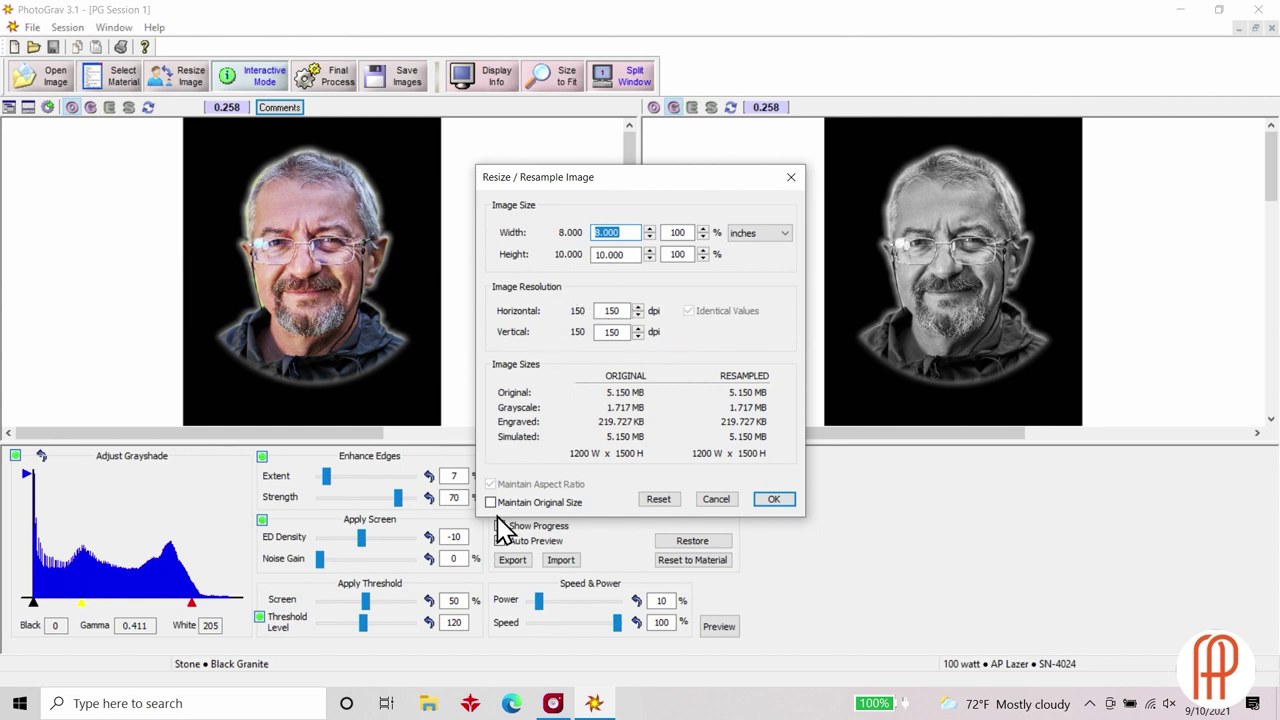
click(775, 500)
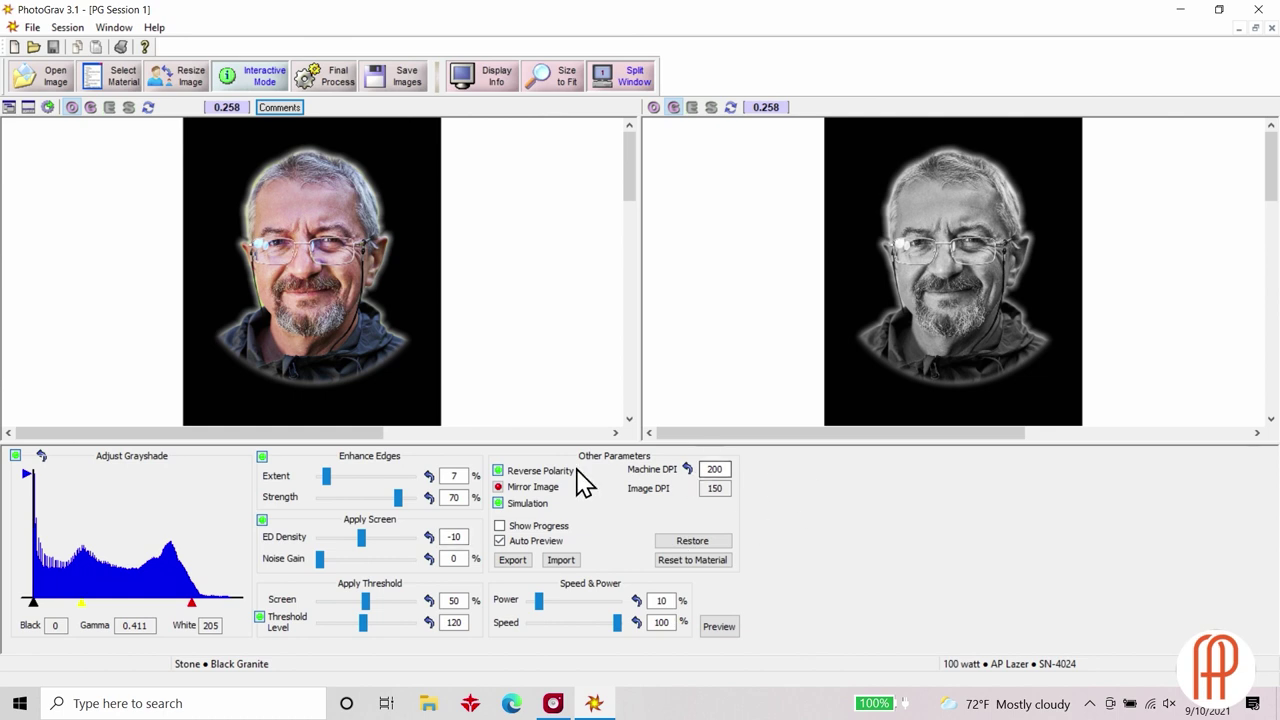
click(262, 82)
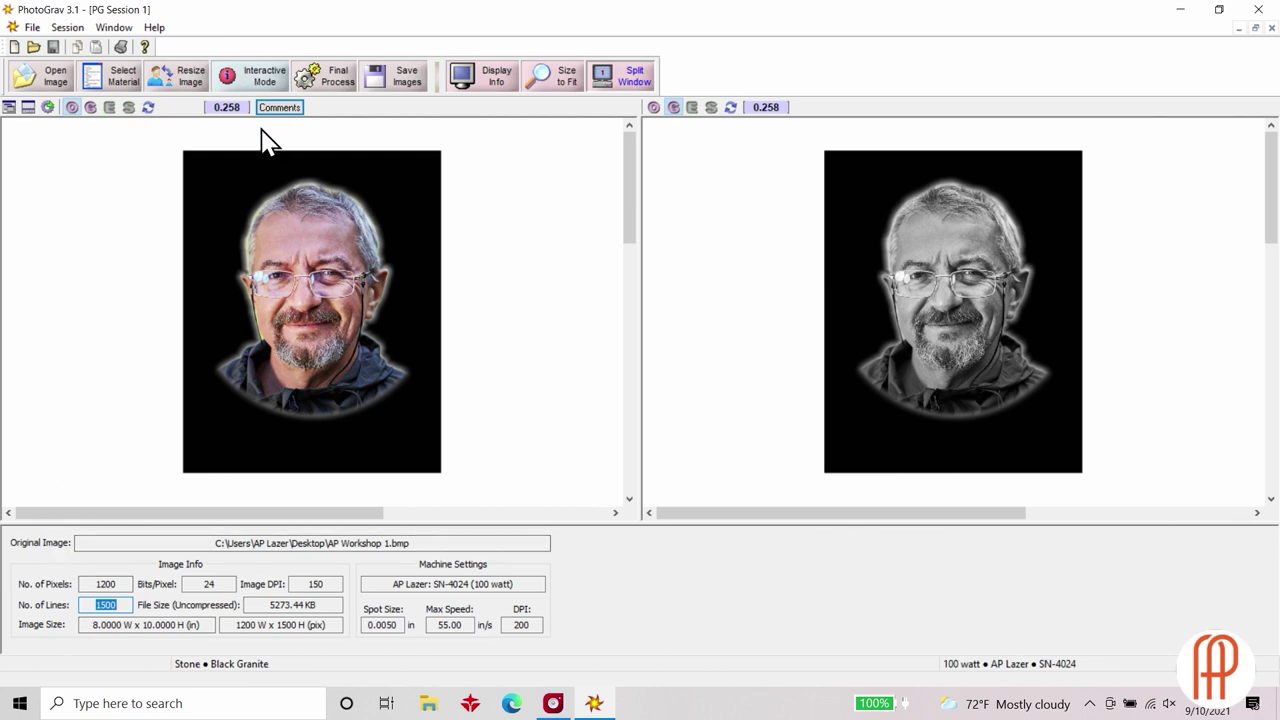
click(262, 82)
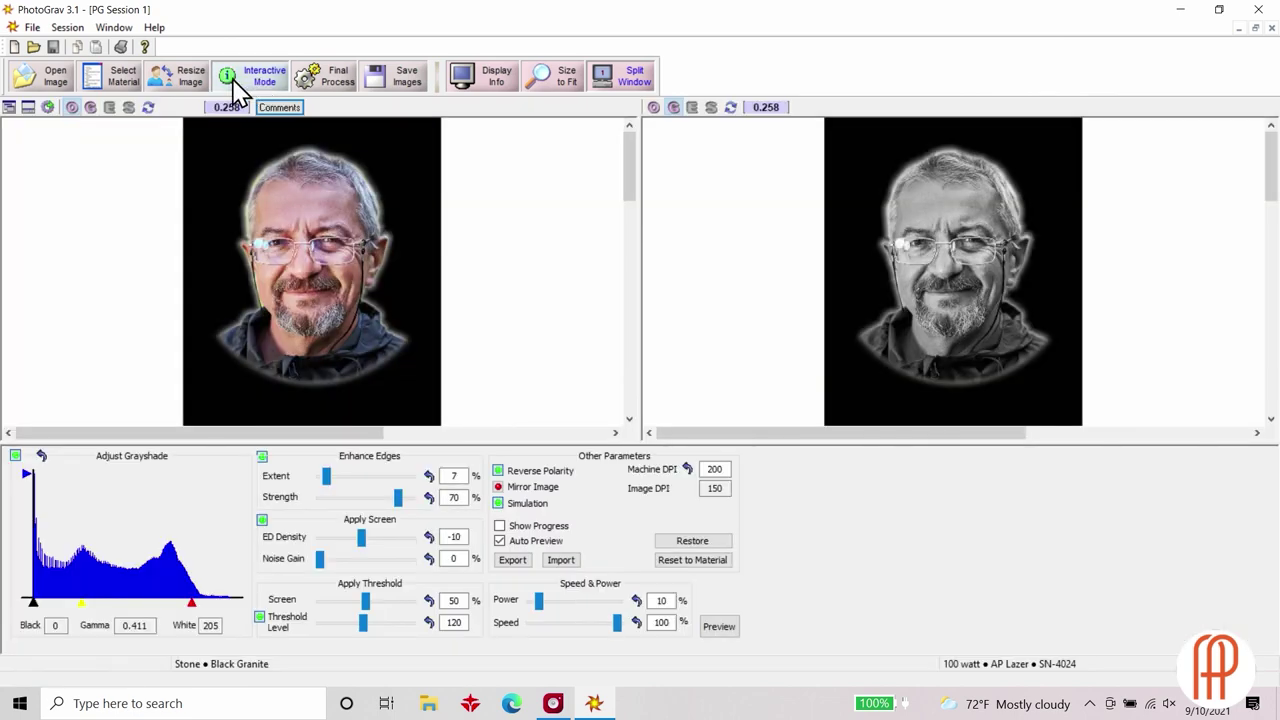
click(233, 85)
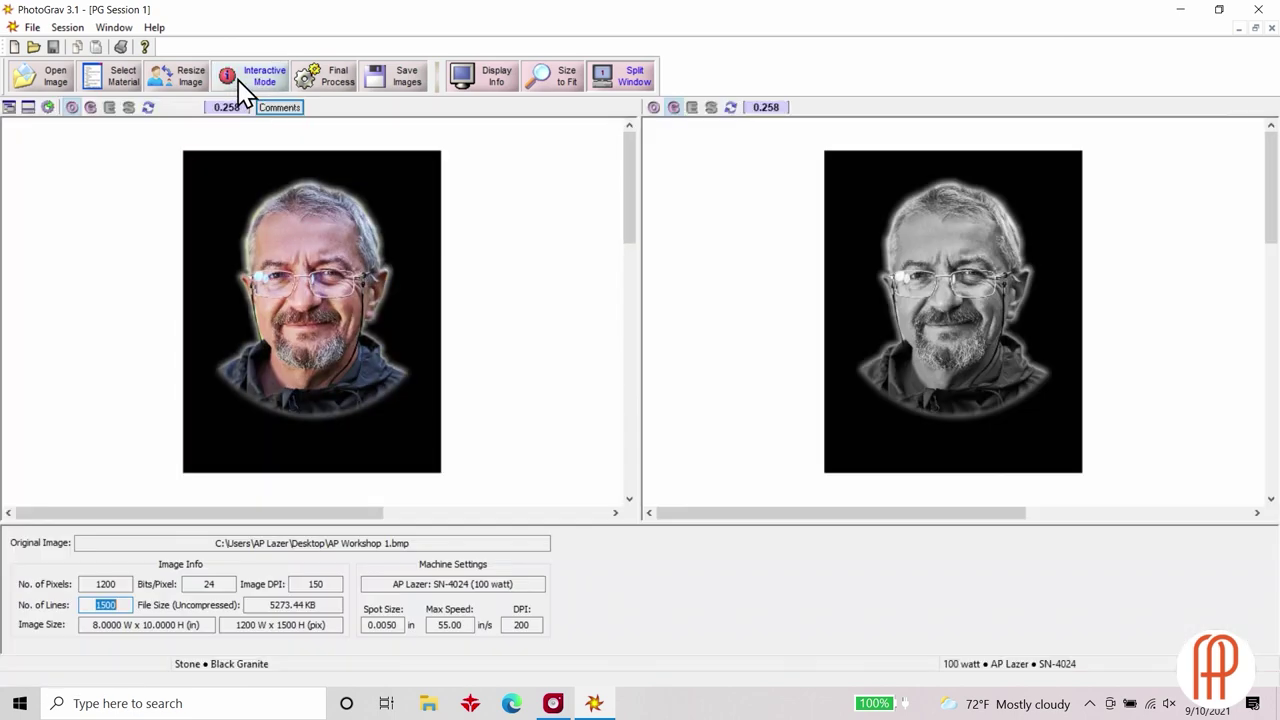
click(235, 86)
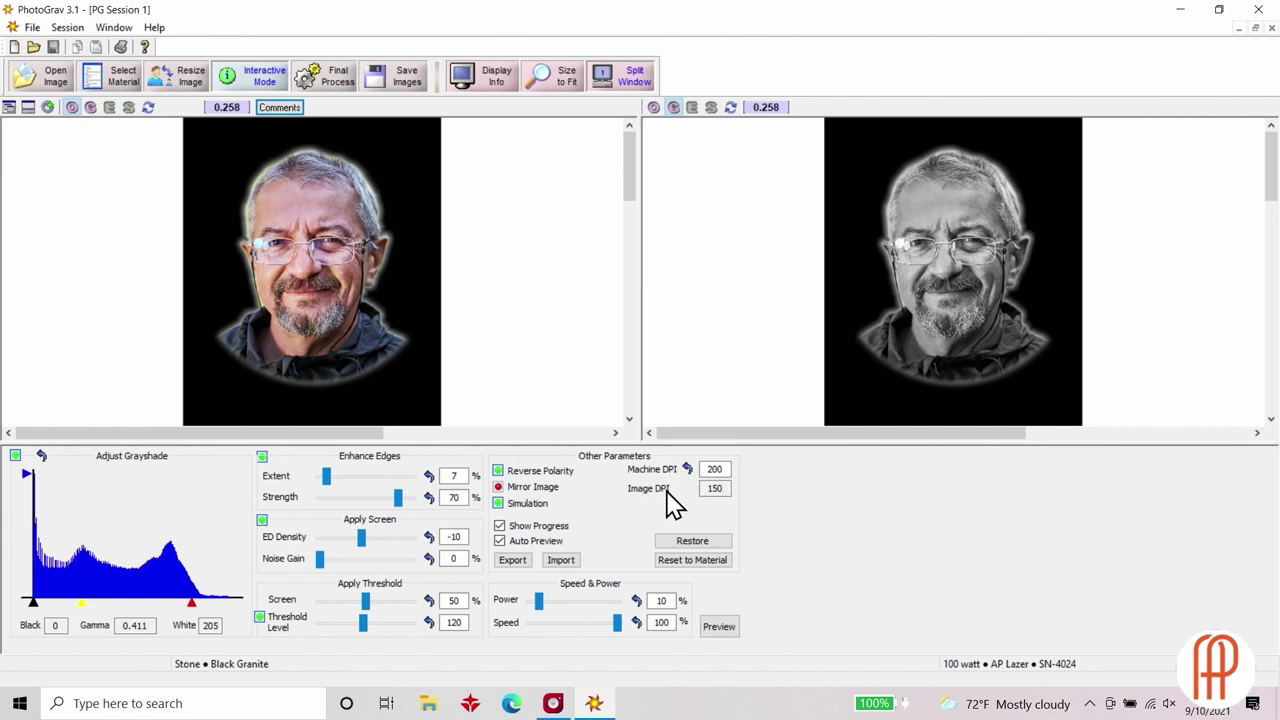
Set the machine DPI to 150 so it matches the image DPI, and process the preview
double_click(725, 470)
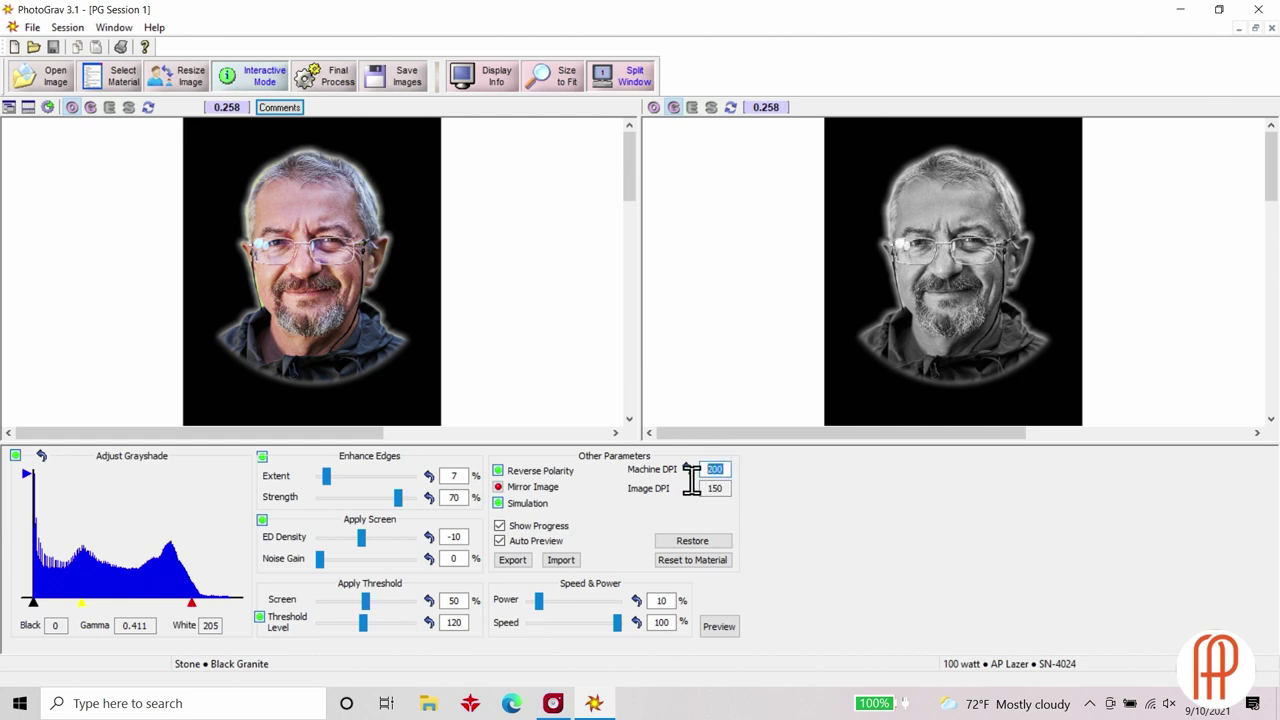
text(150)
key(Return)
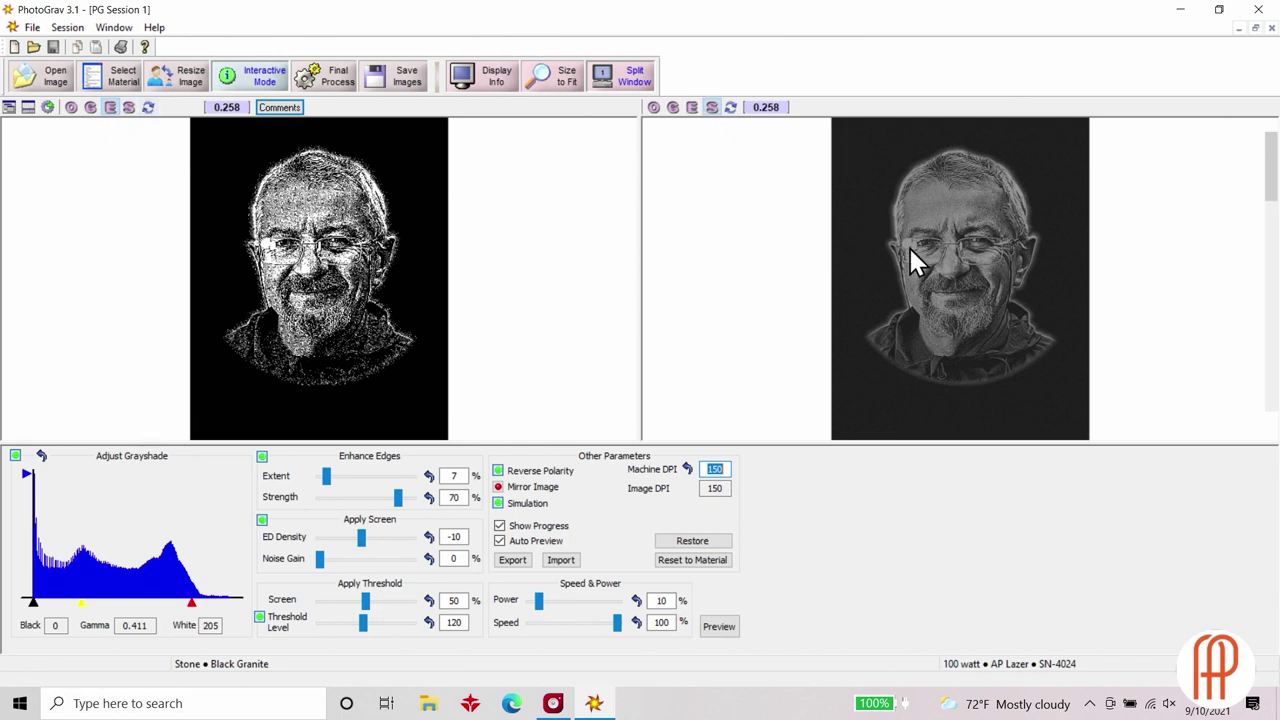
Step from the engraved preview through grayscale to the original image and compare its facial detail with the simulated engraving
click(110, 110)
click(91, 109)
click(72, 108)
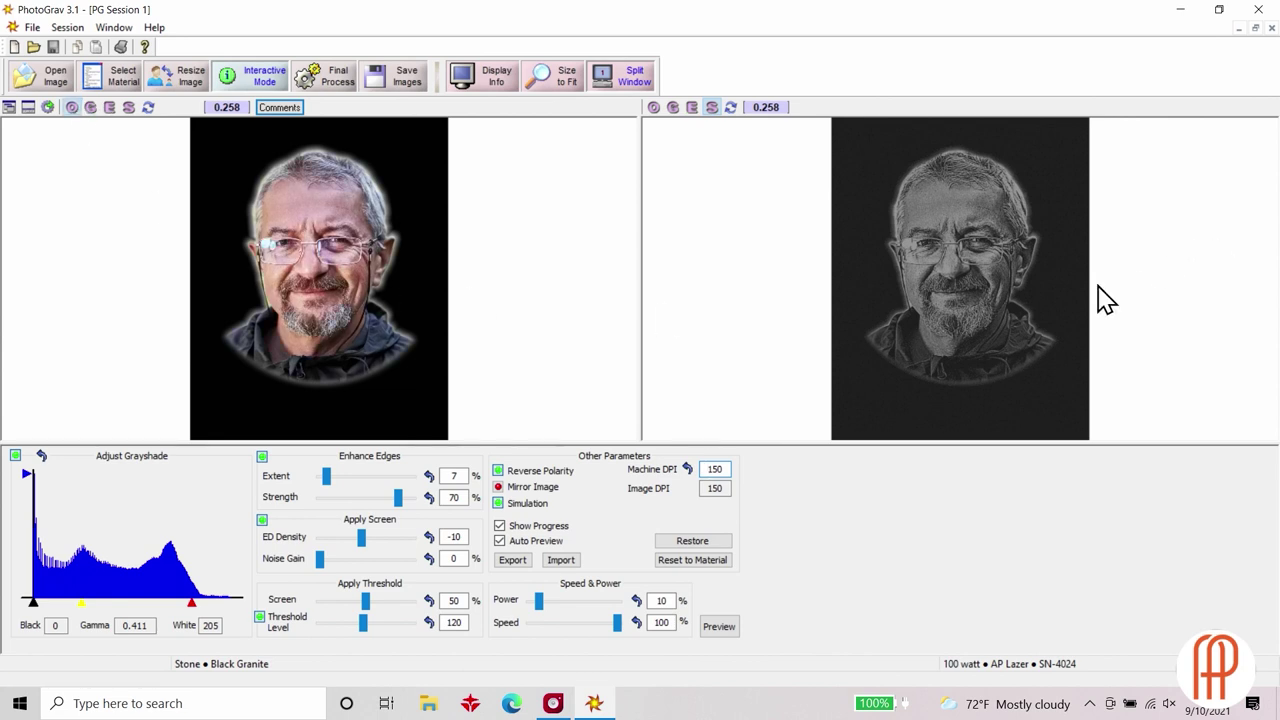
scroll(1019, 304, up, 1)
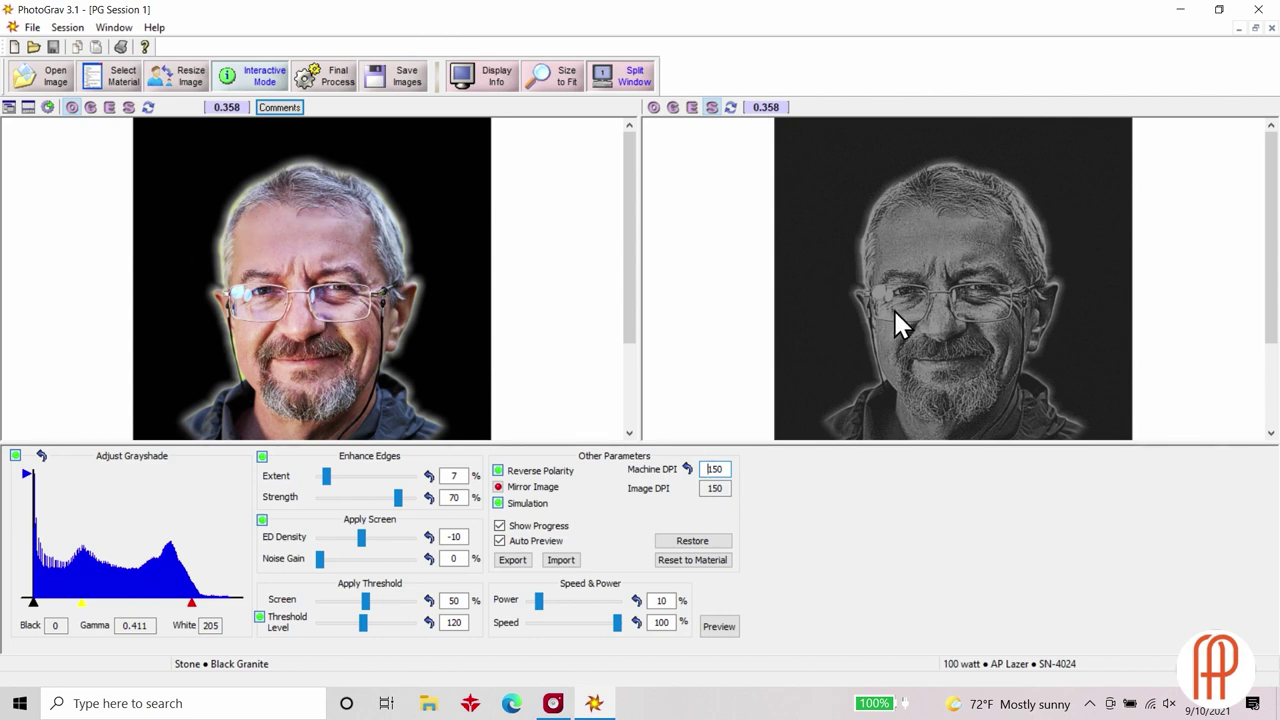
scroll(961, 270, down, 1)
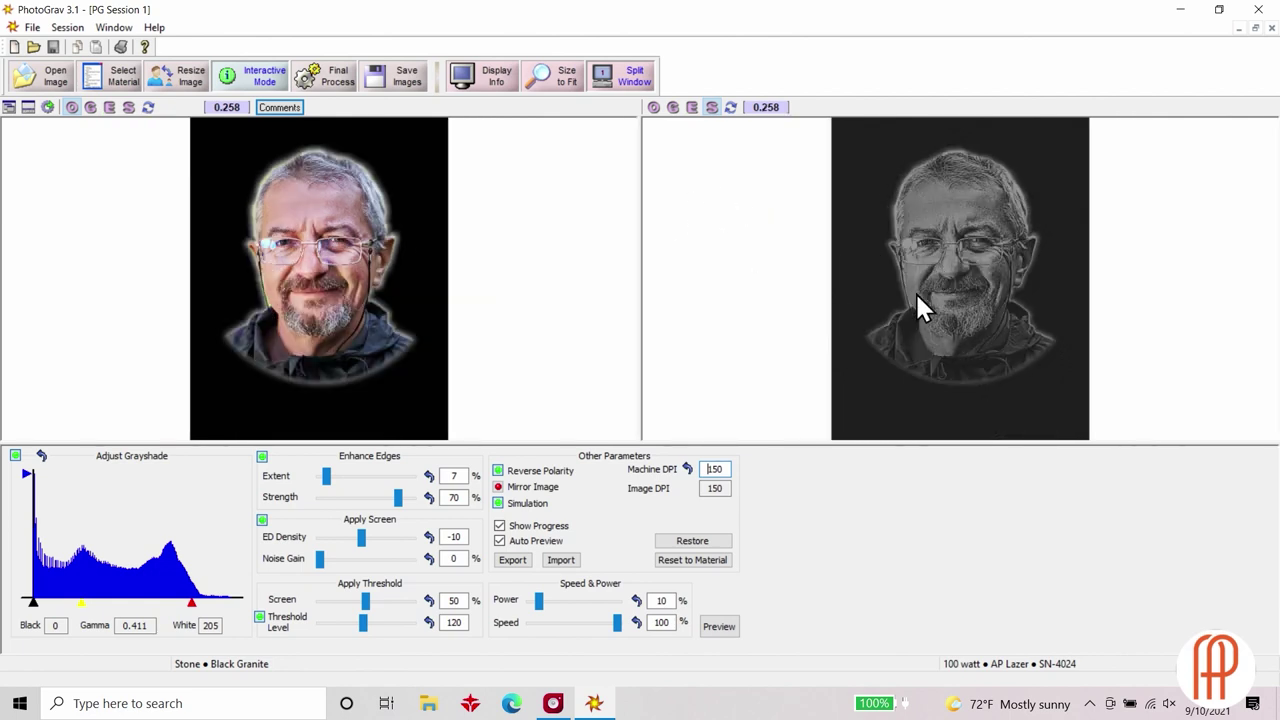
scroll(1032, 350, up, 1)
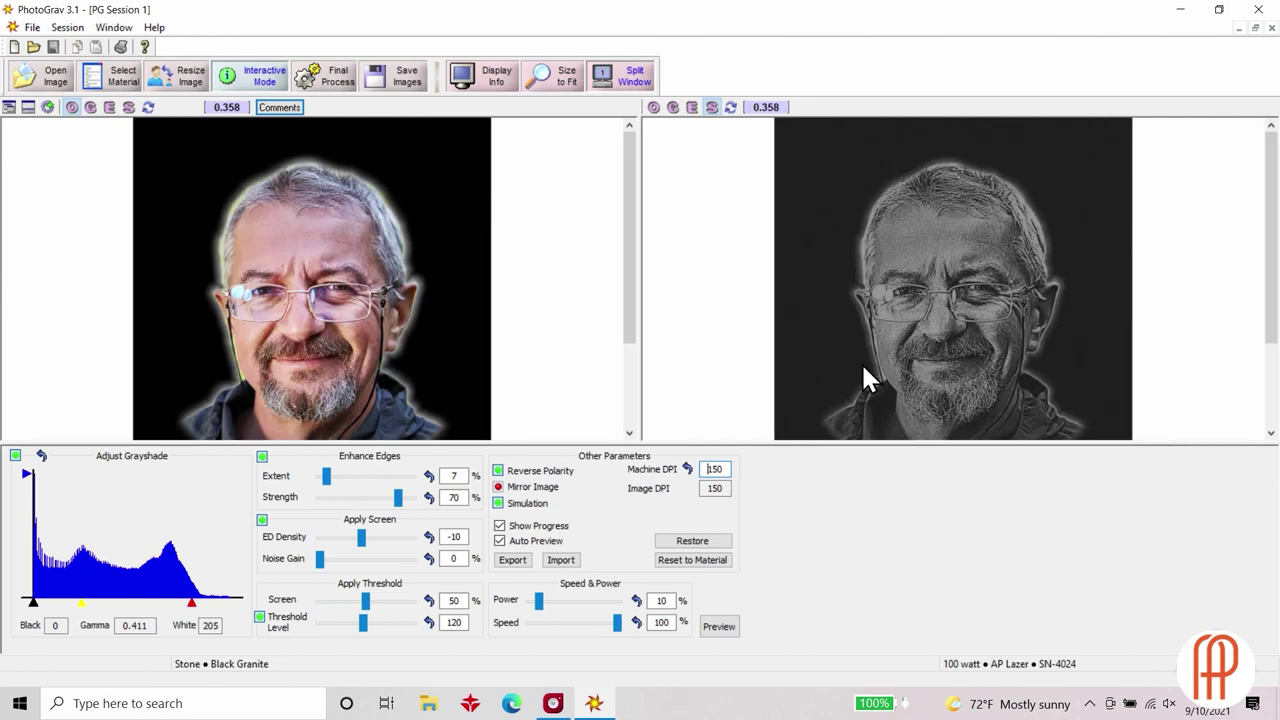
Set the edge enhancement extent to 10% for the portrait
double_click(447, 475)
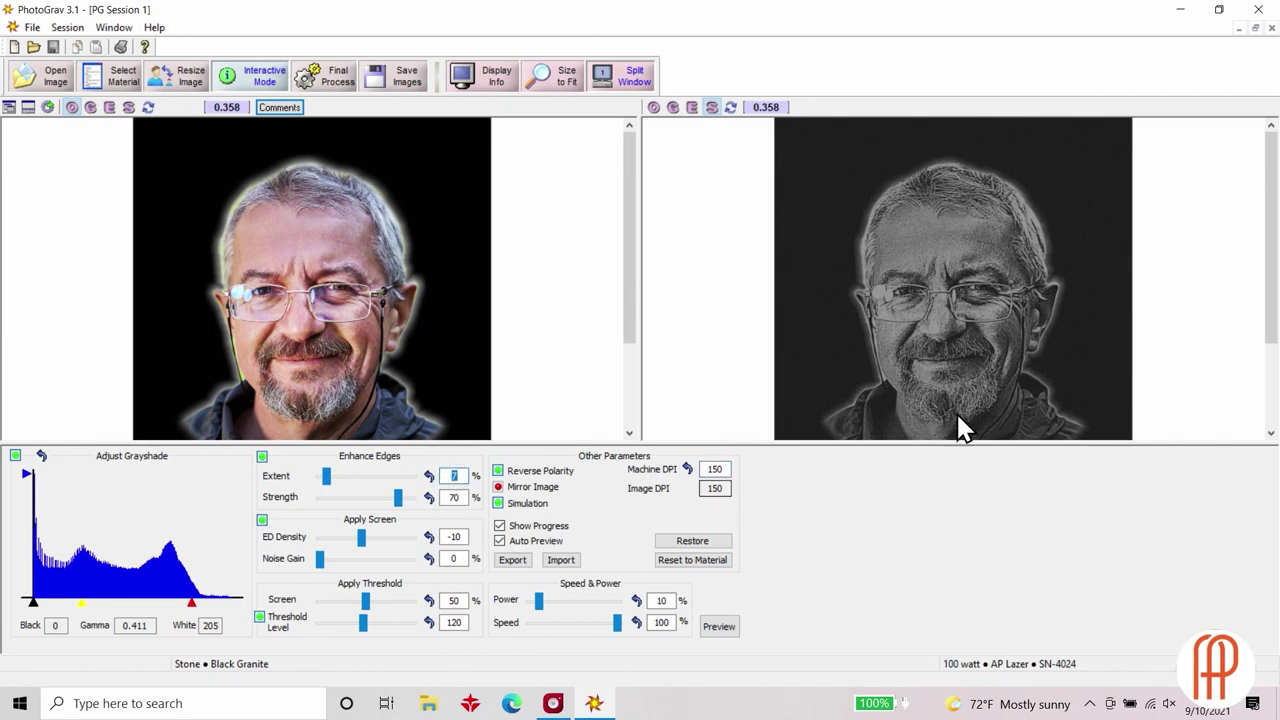
scroll(942, 418, up, 1)
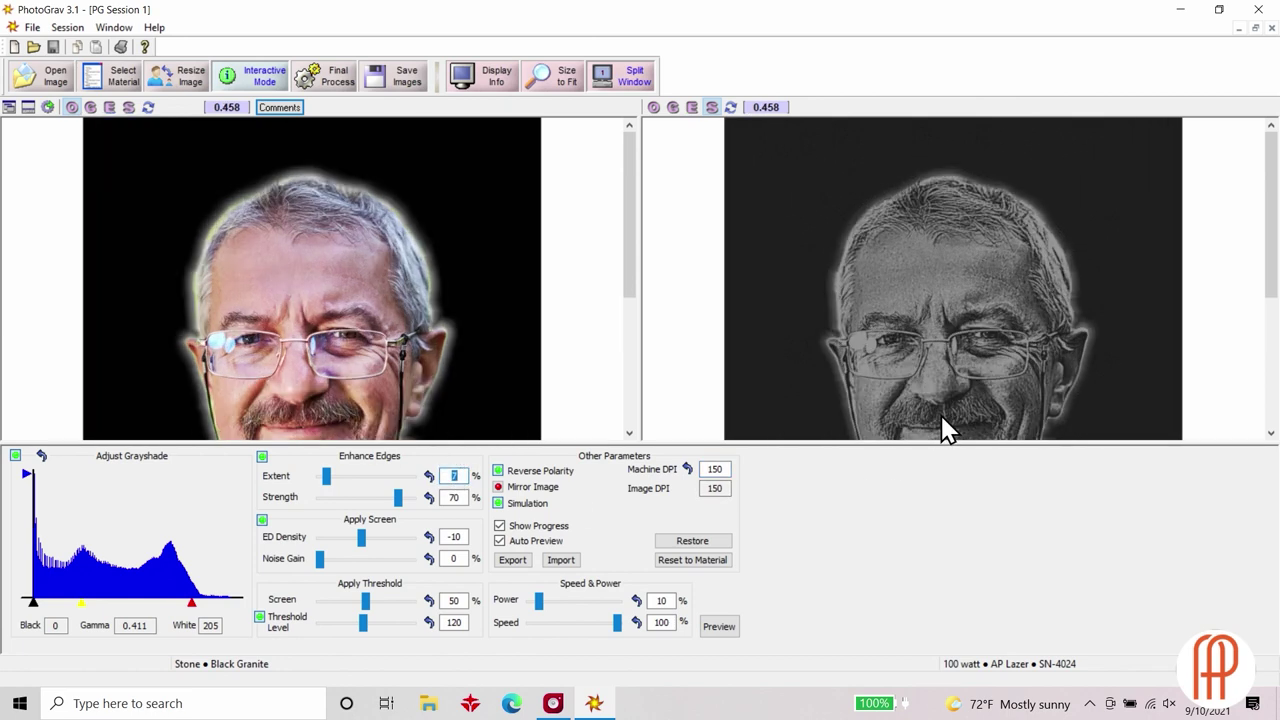
drag(1271, 230, 1271, 286)
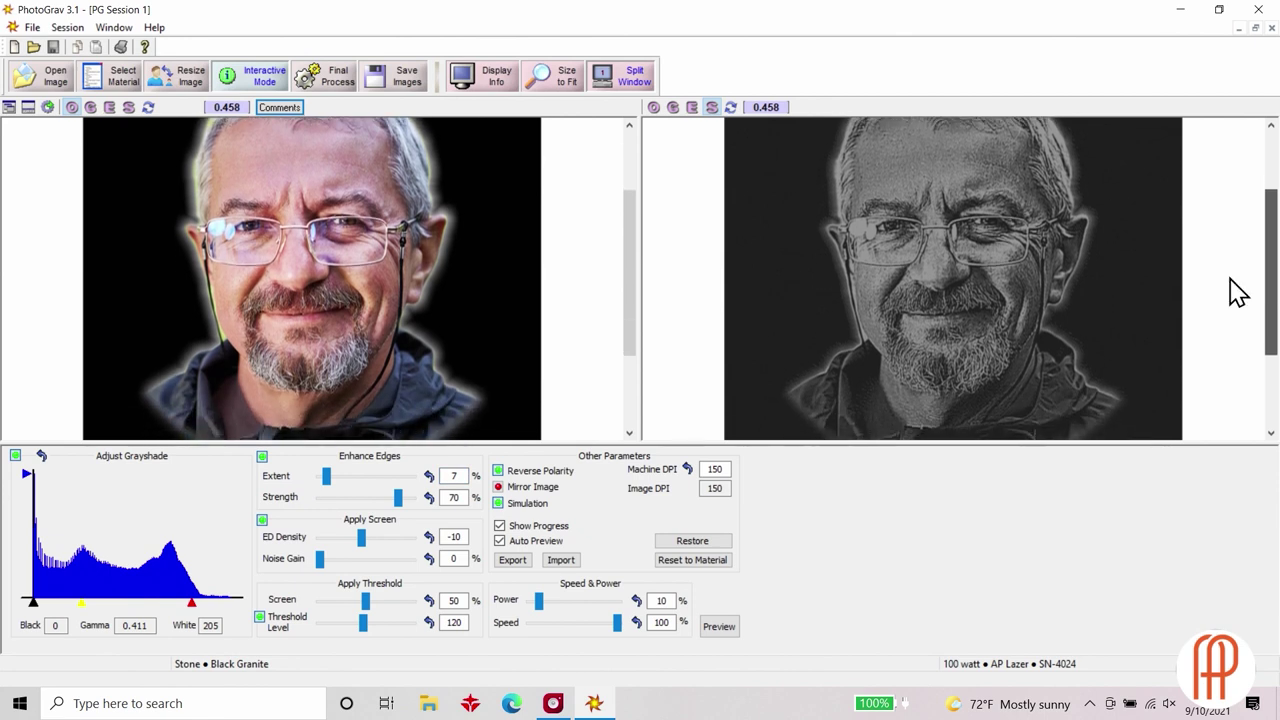
double_click(455, 476)
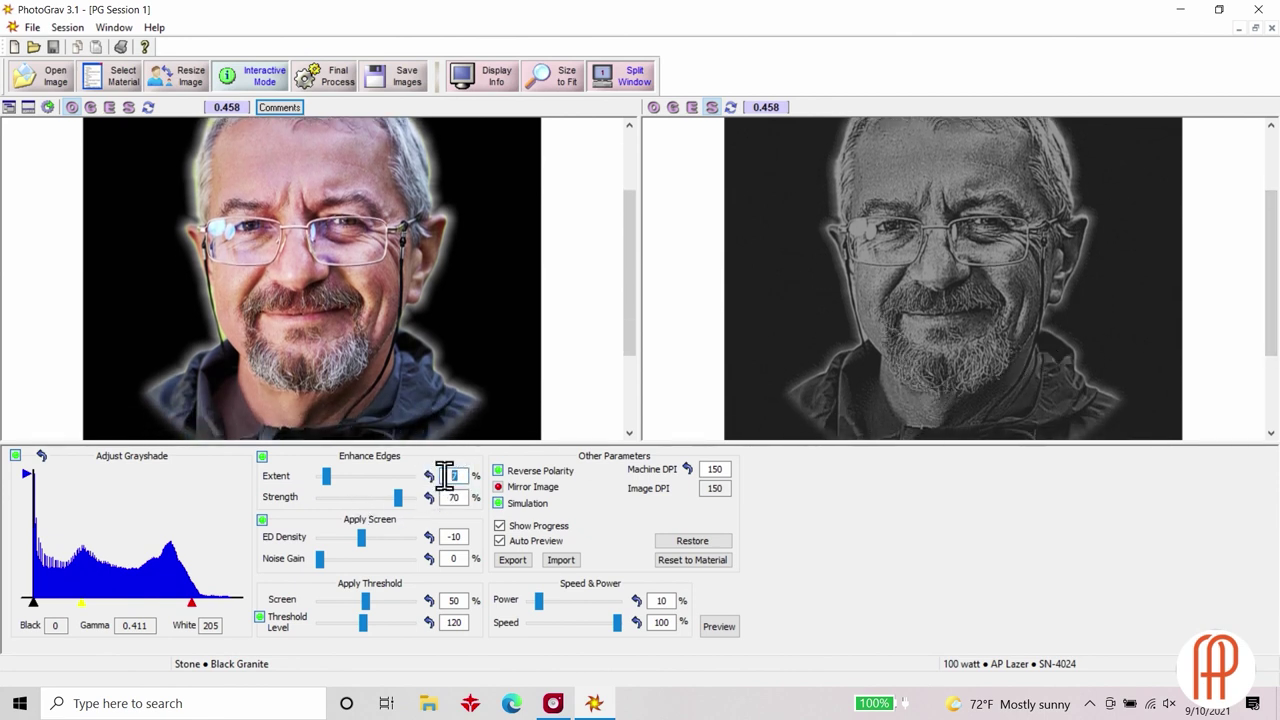
text(10)
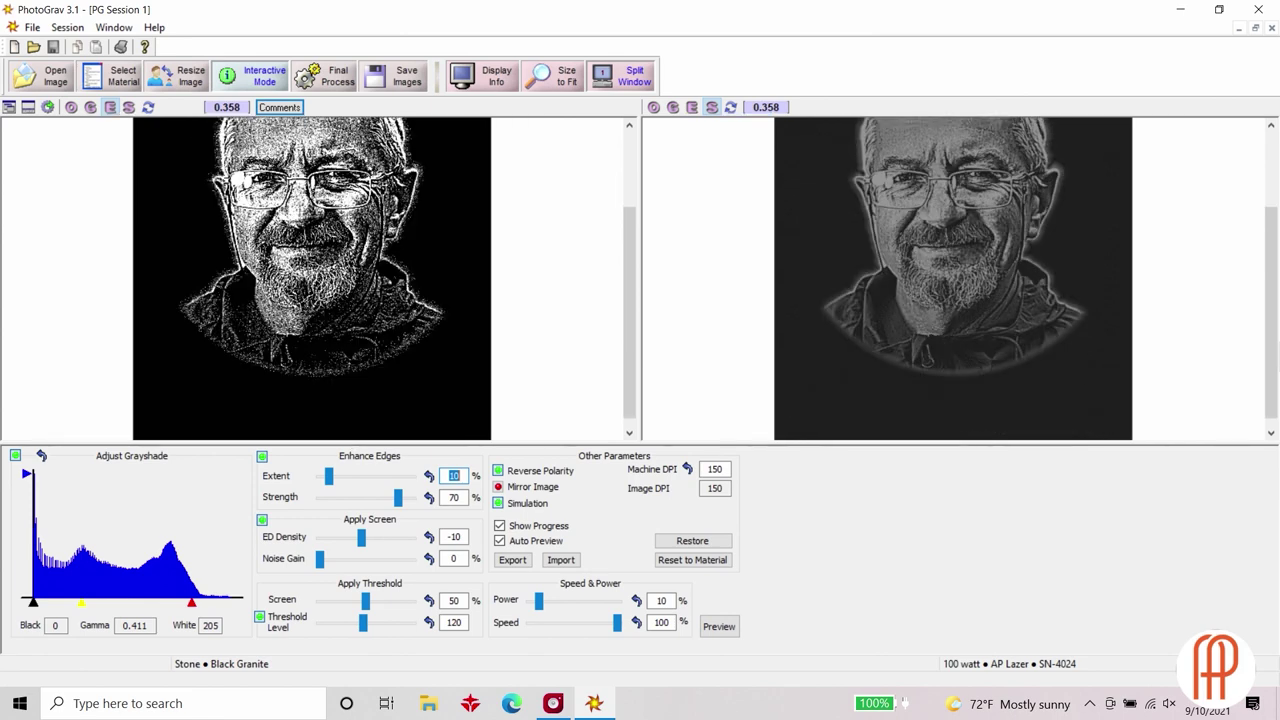
Fine-tune the grayshade gamma of the portrait to 0.394
scroll(1272, 360, down, 1)
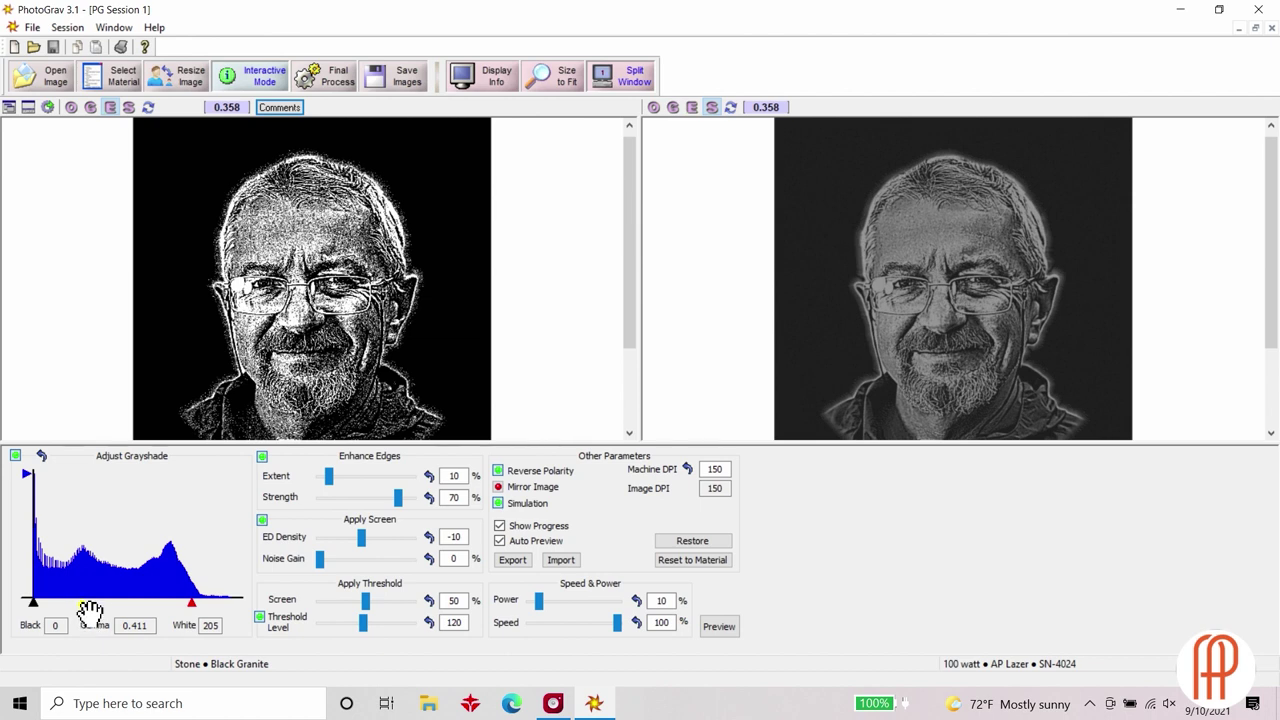
drag(90, 606, 101, 604)
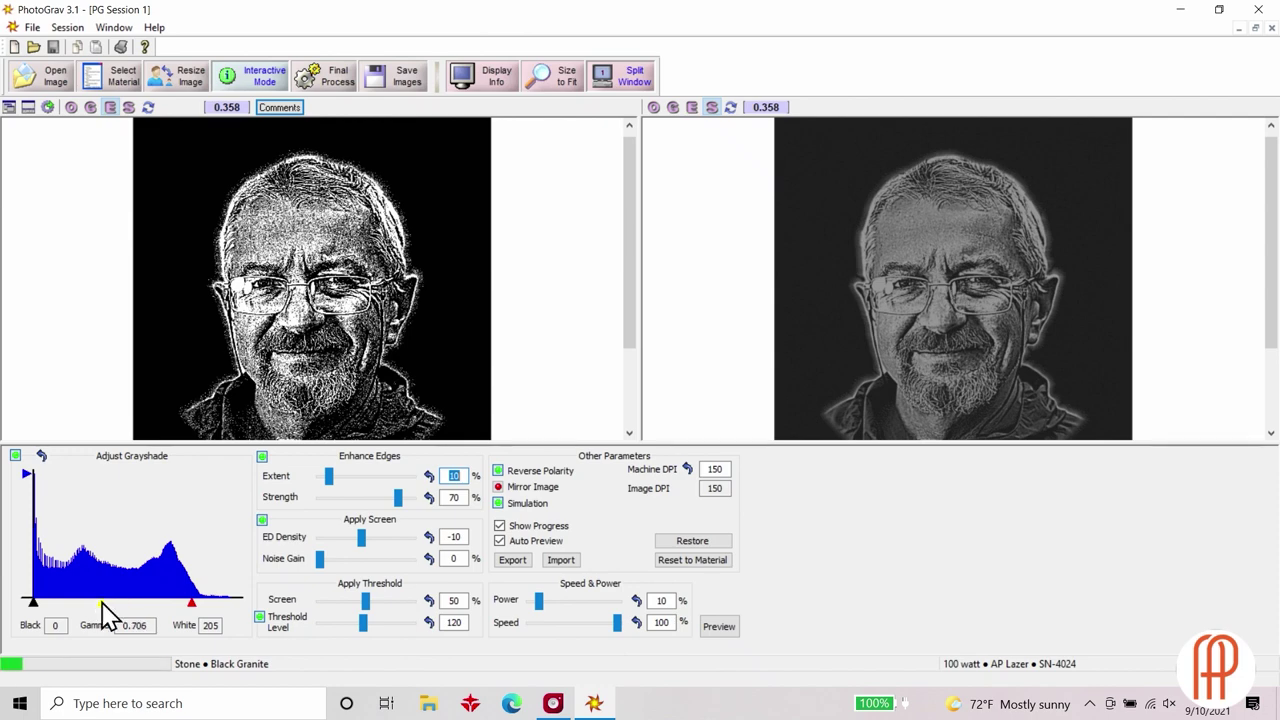
drag(110, 606, 80, 605)
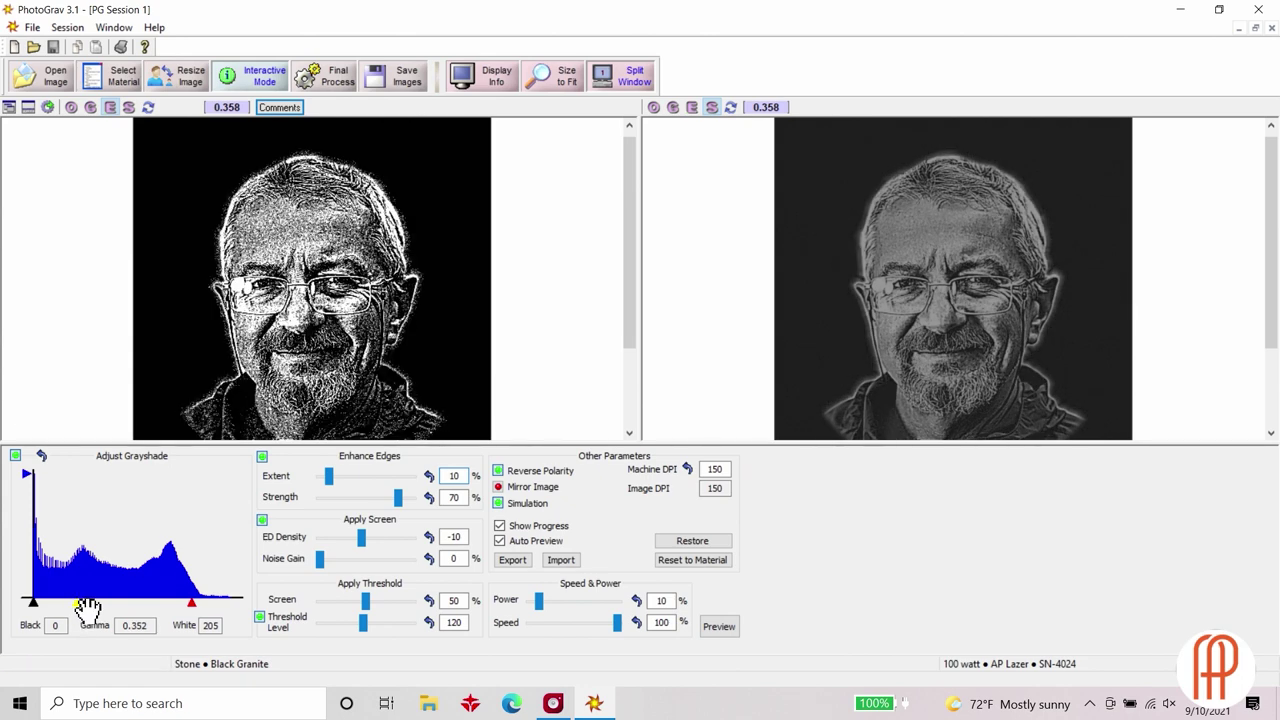
drag(87, 607, 84, 607)
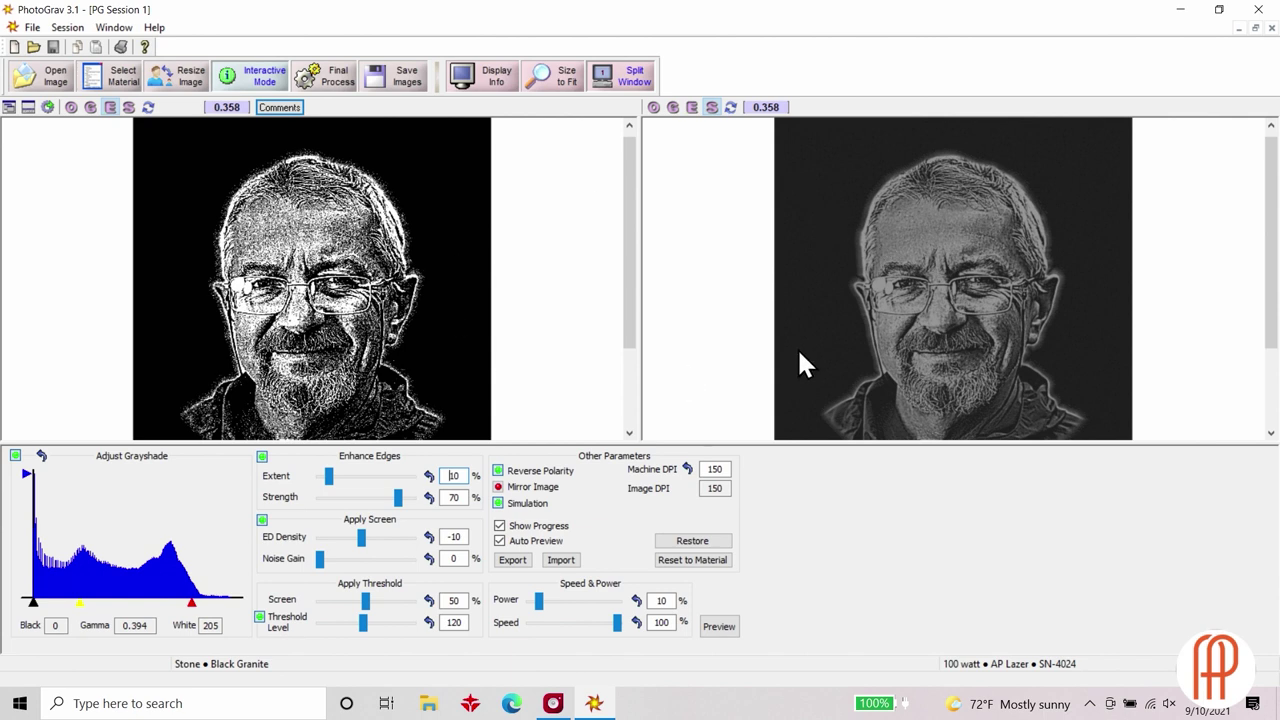
Run the final process and save the engraved image to the Desktop as AP Workshop 1 (ENGR)
click(343, 86)
click(408, 86)
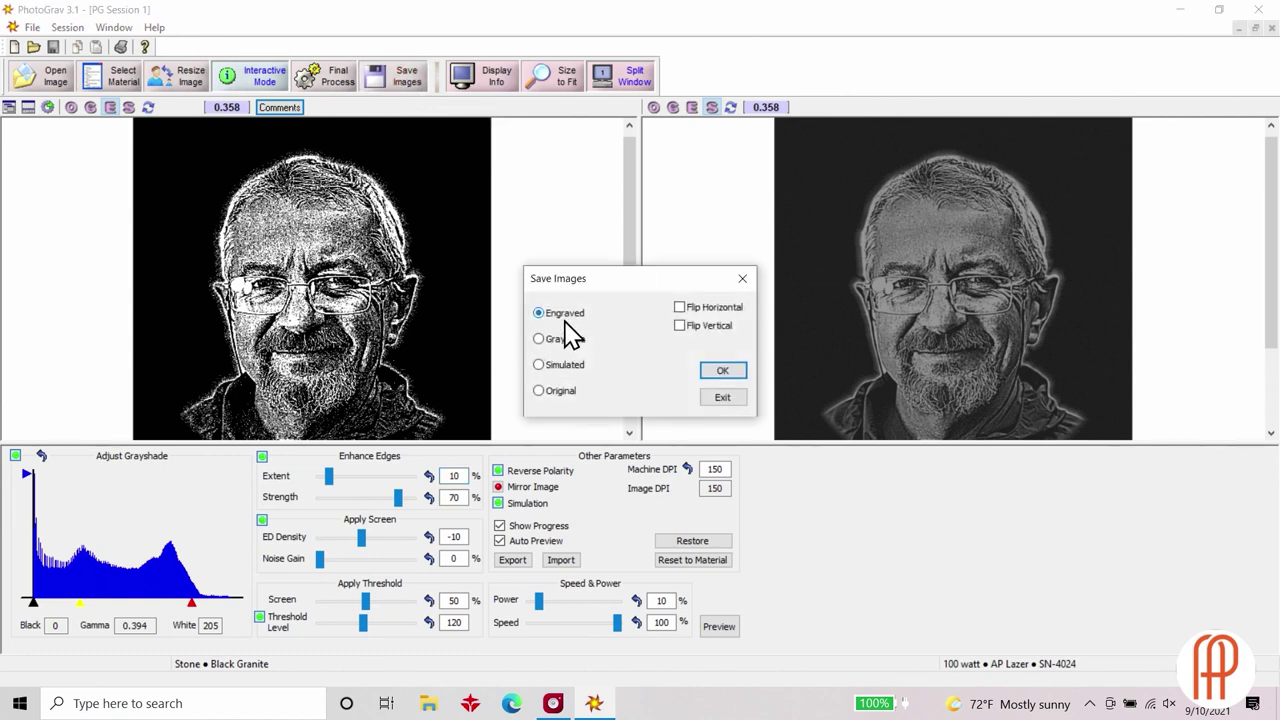
click(722, 372)
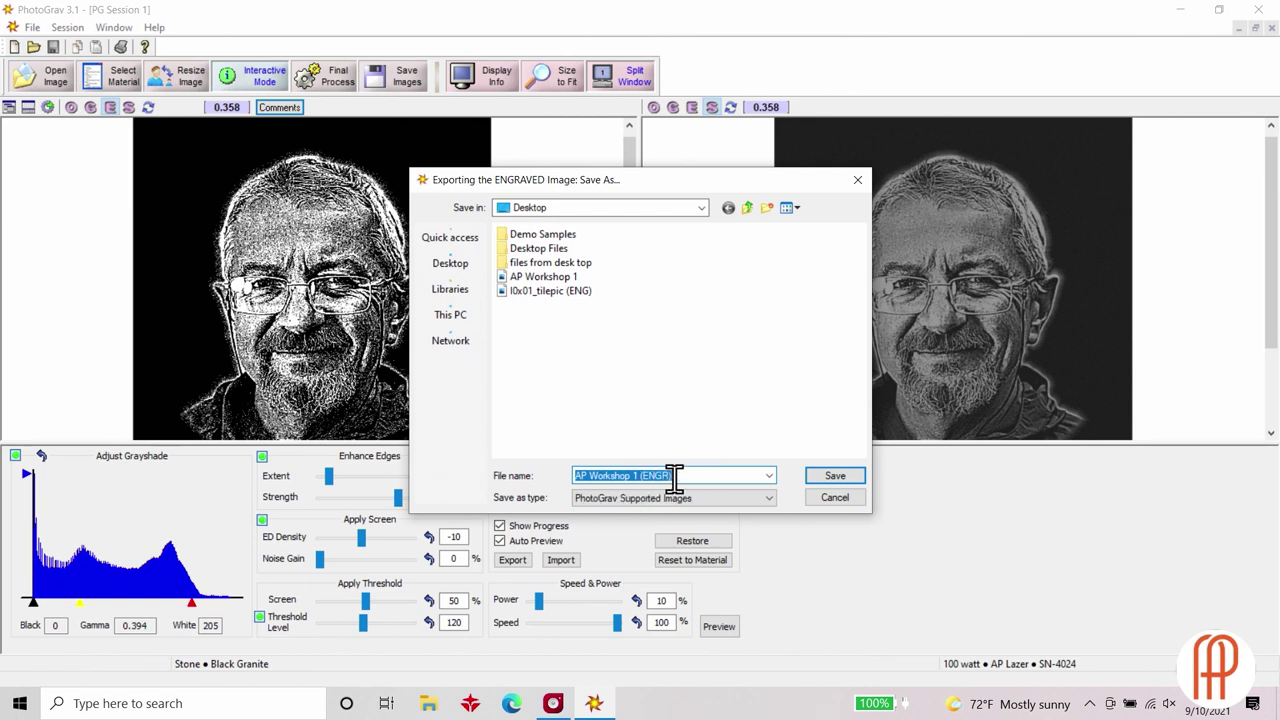
click(838, 476)
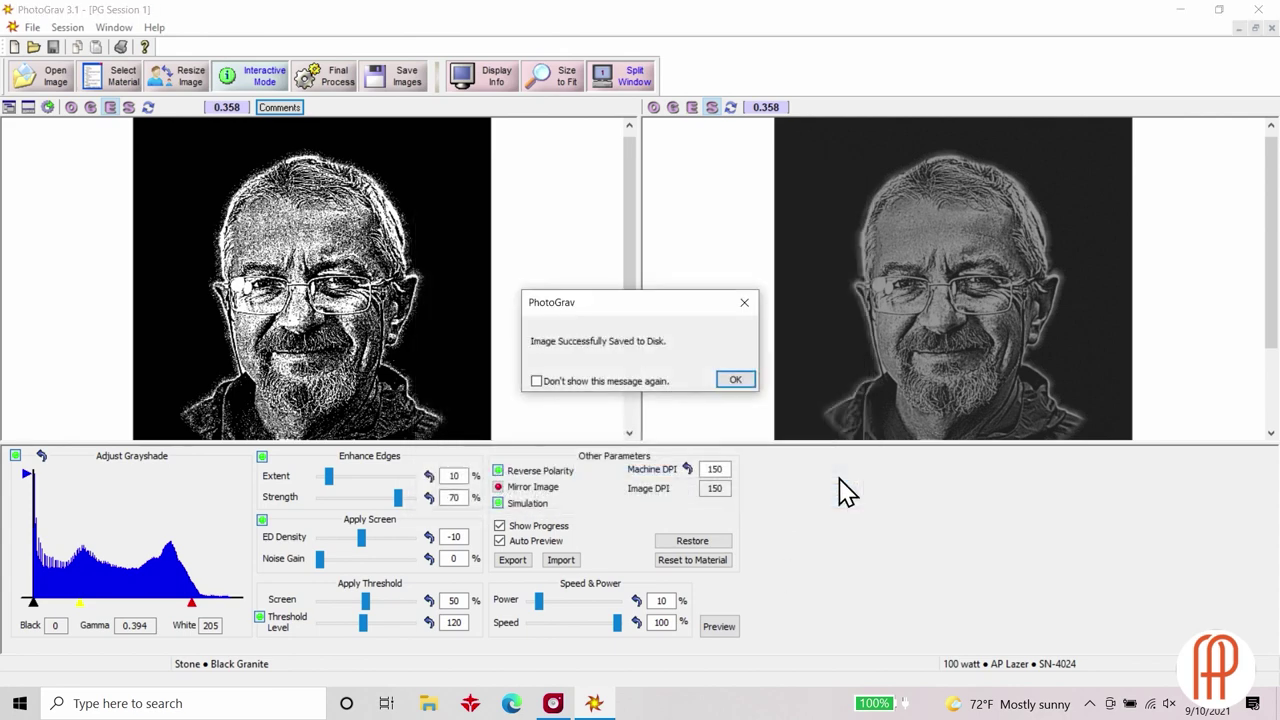
click(737, 381)
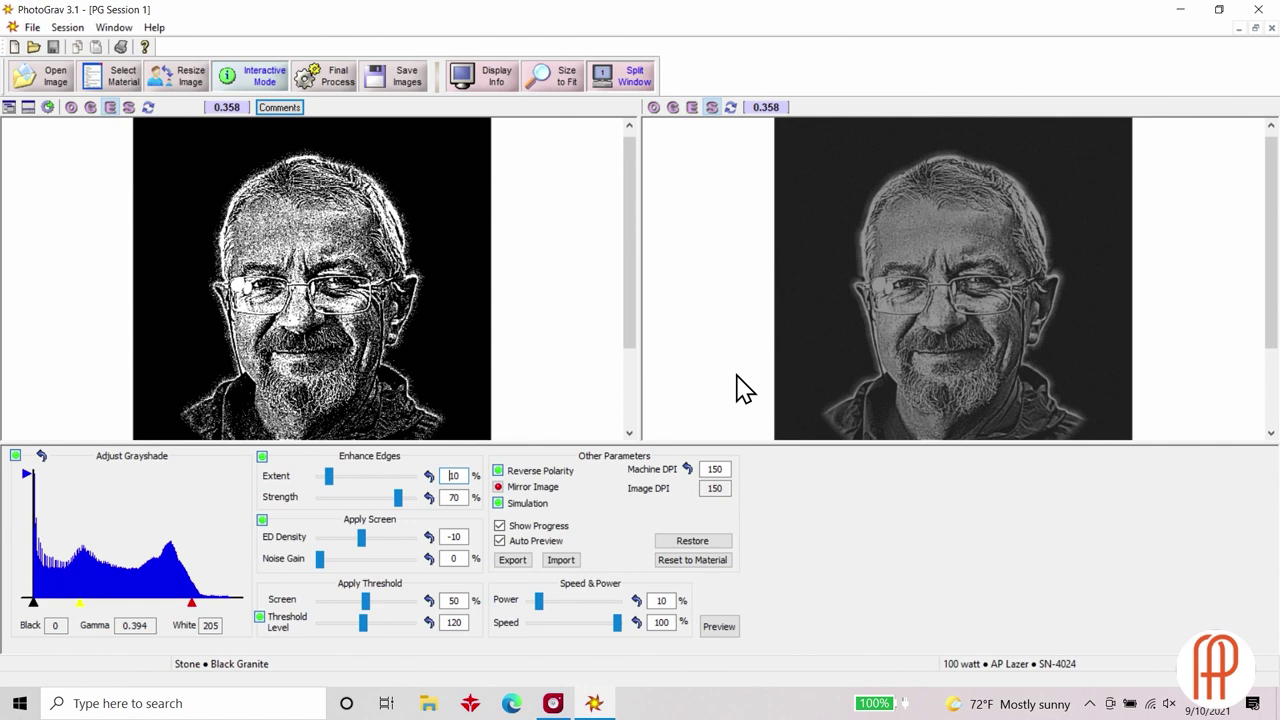
Show the desktop and line up the 9.10.21 photo, both AP Workshop 1 files and AP Workshop 1 (ENGR) in one row
click(1187, 8)
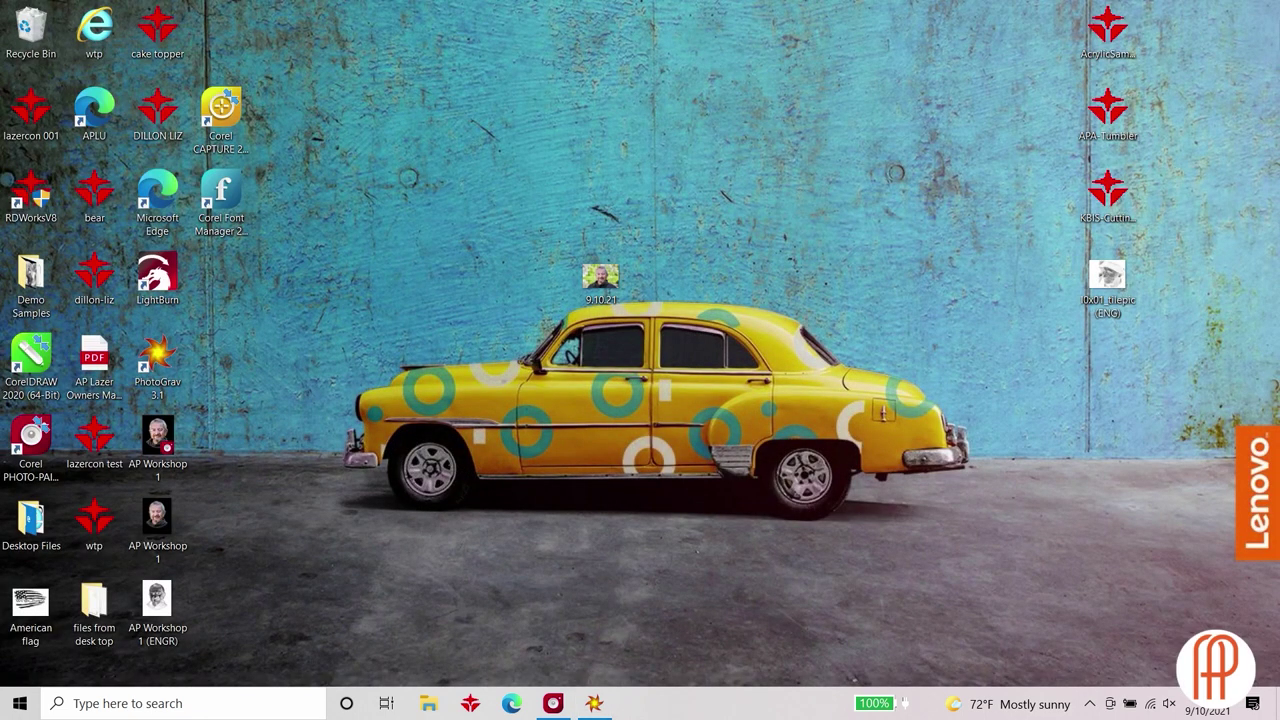
drag(166, 622, 756, 382)
drag(162, 519, 682, 358)
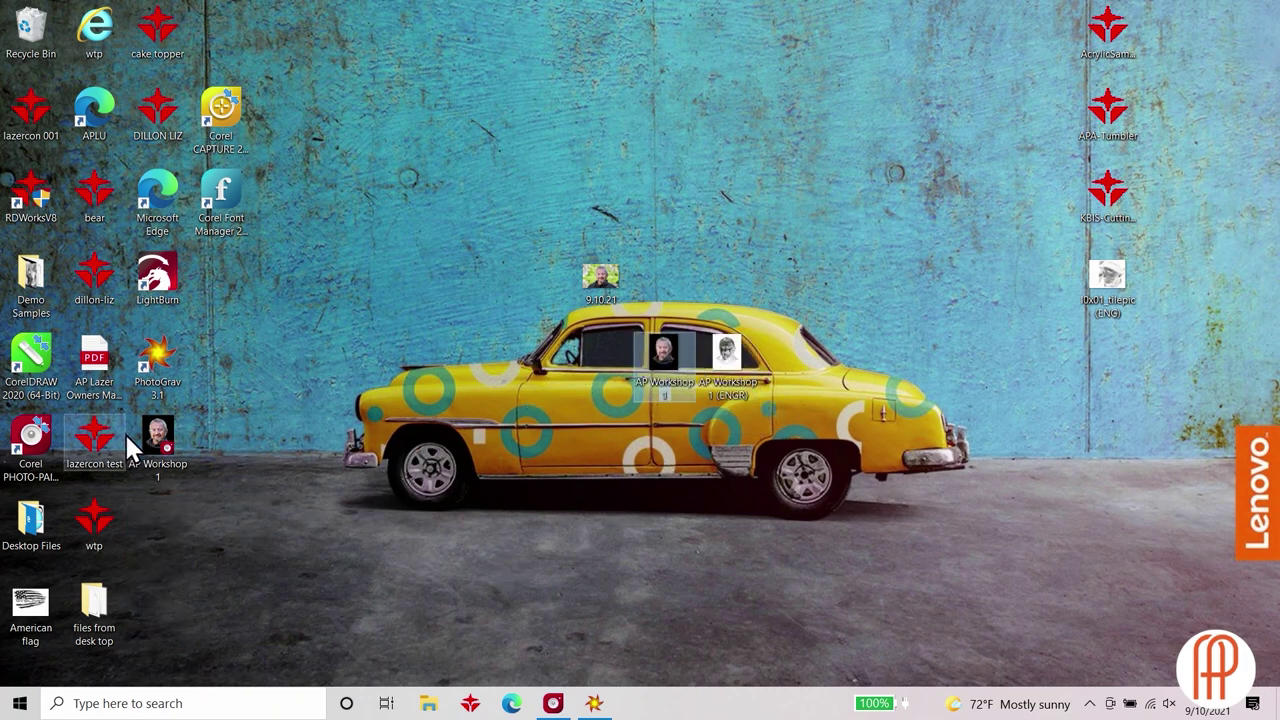
drag(170, 457, 397, 428)
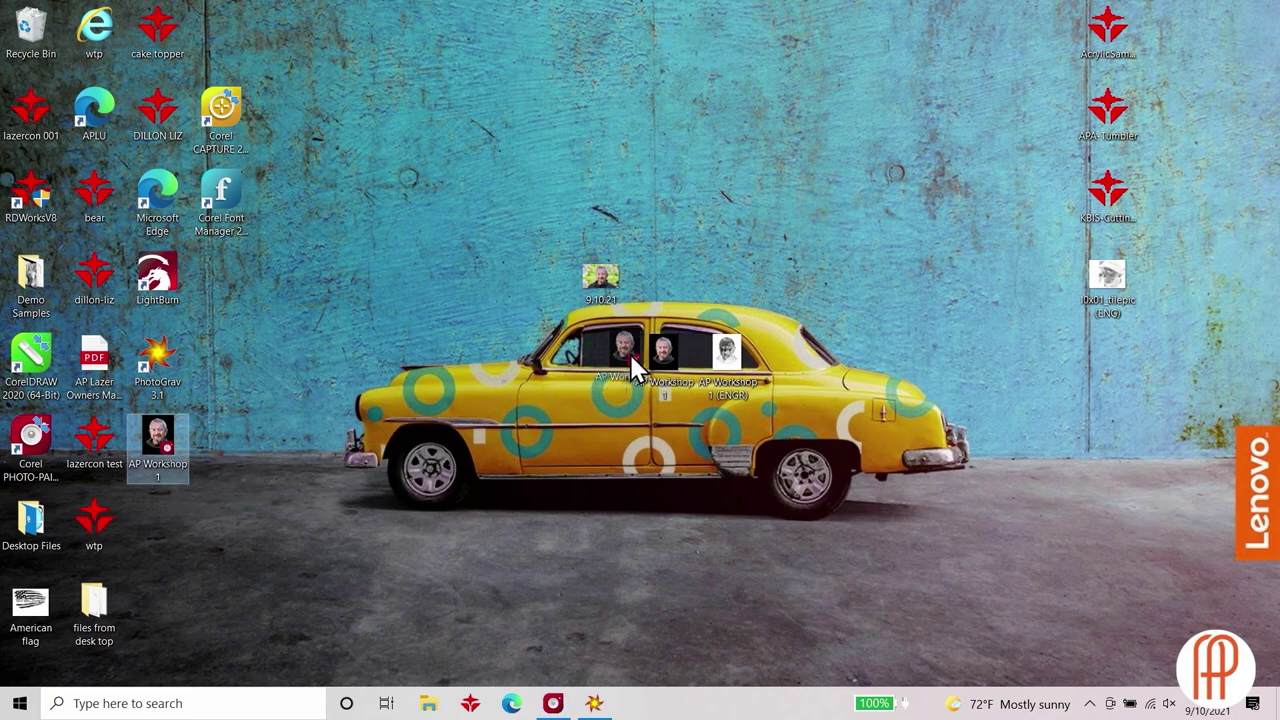
drag(629, 352, 624, 351)
drag(602, 283, 539, 312)
drag(505, 357, 547, 352)
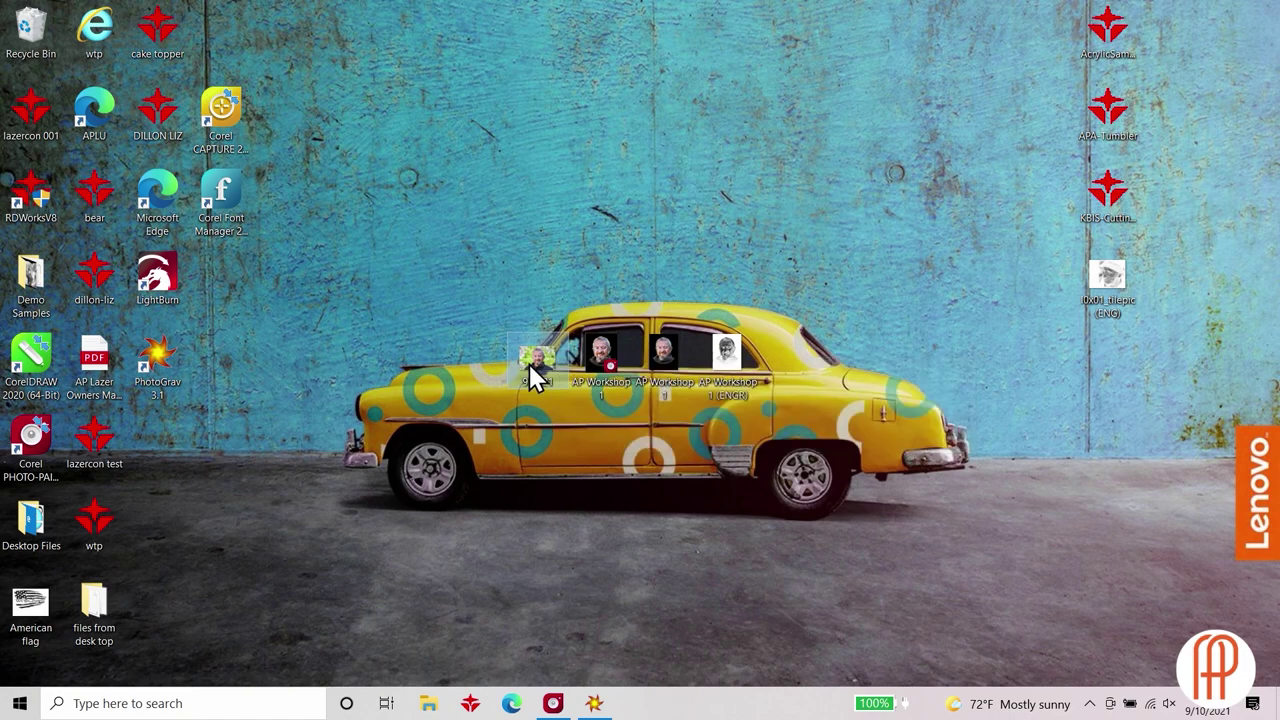
click(612, 382)
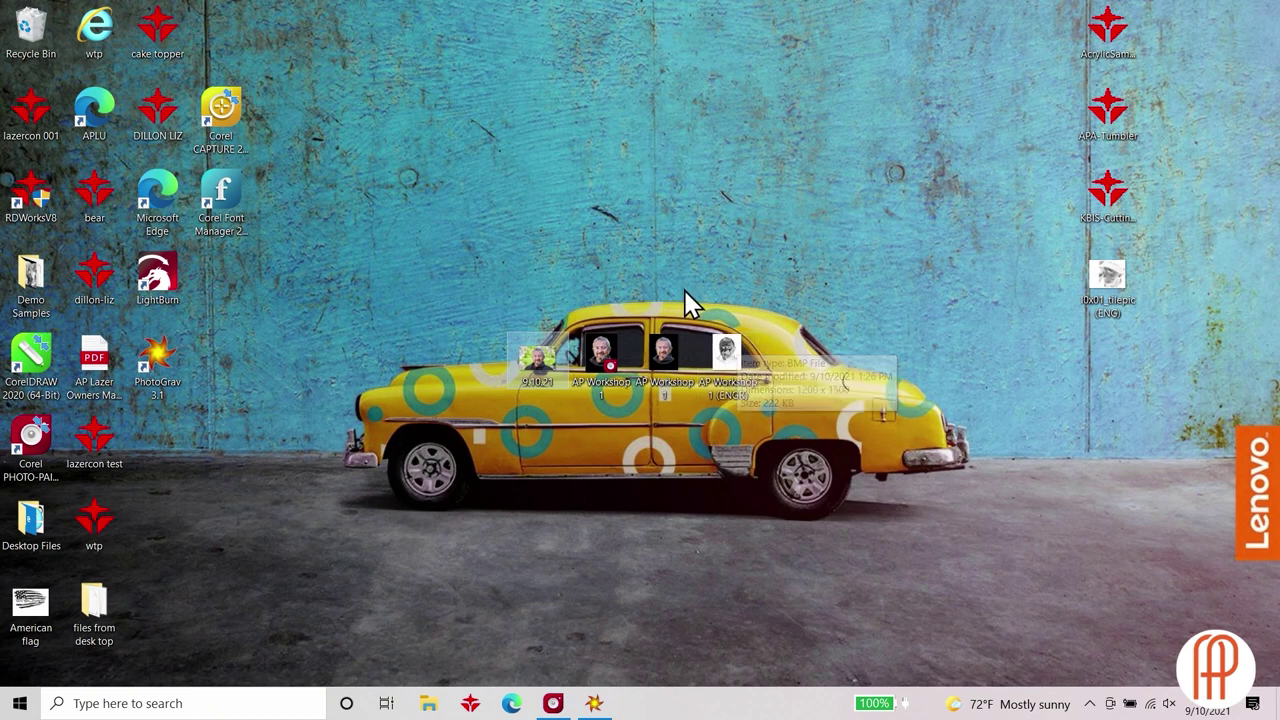
Launch RDWorksV8, allow it to make changes, and import AP Workshop 1 (ENGR) from the Desktop
double_click(35, 200)
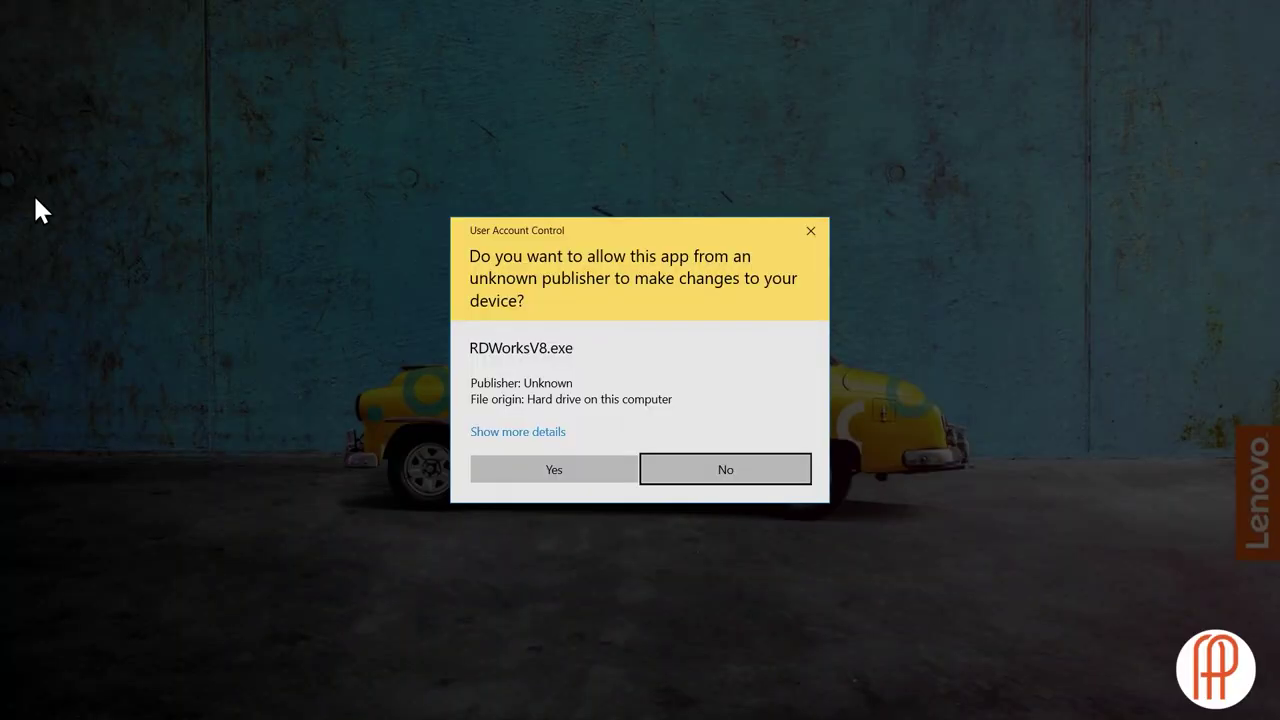
click(560, 474)
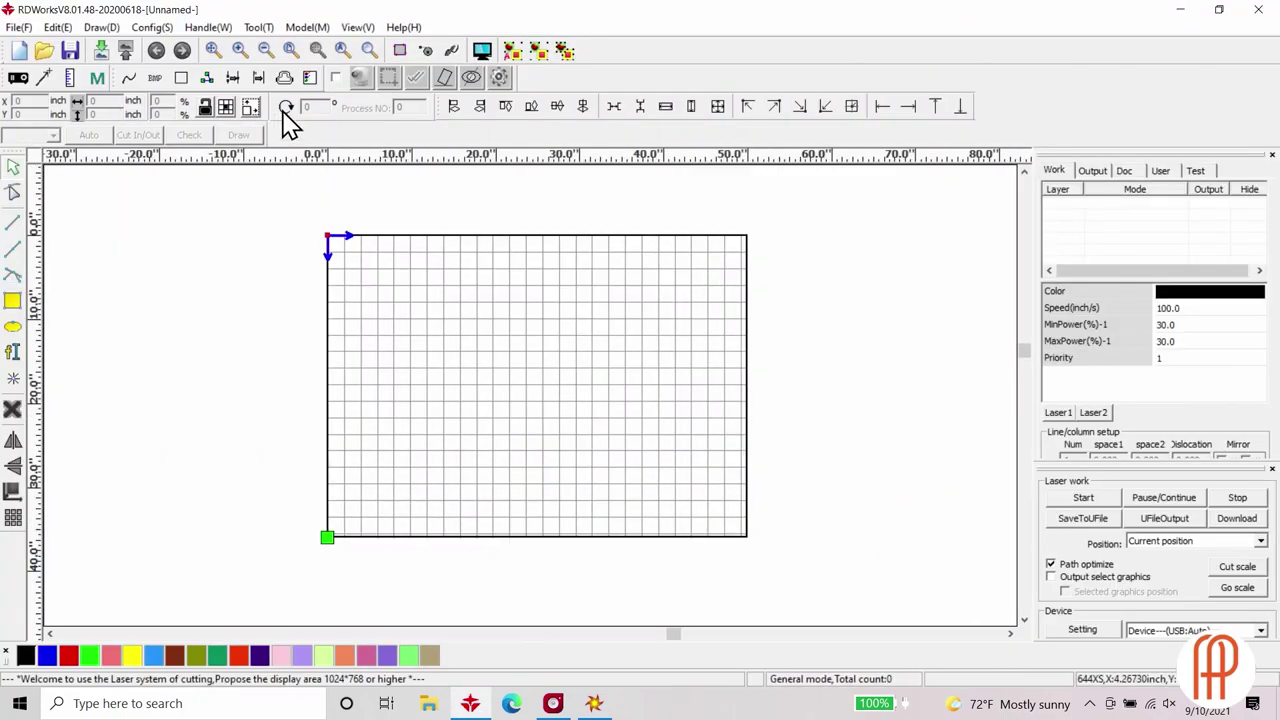
click(21, 30)
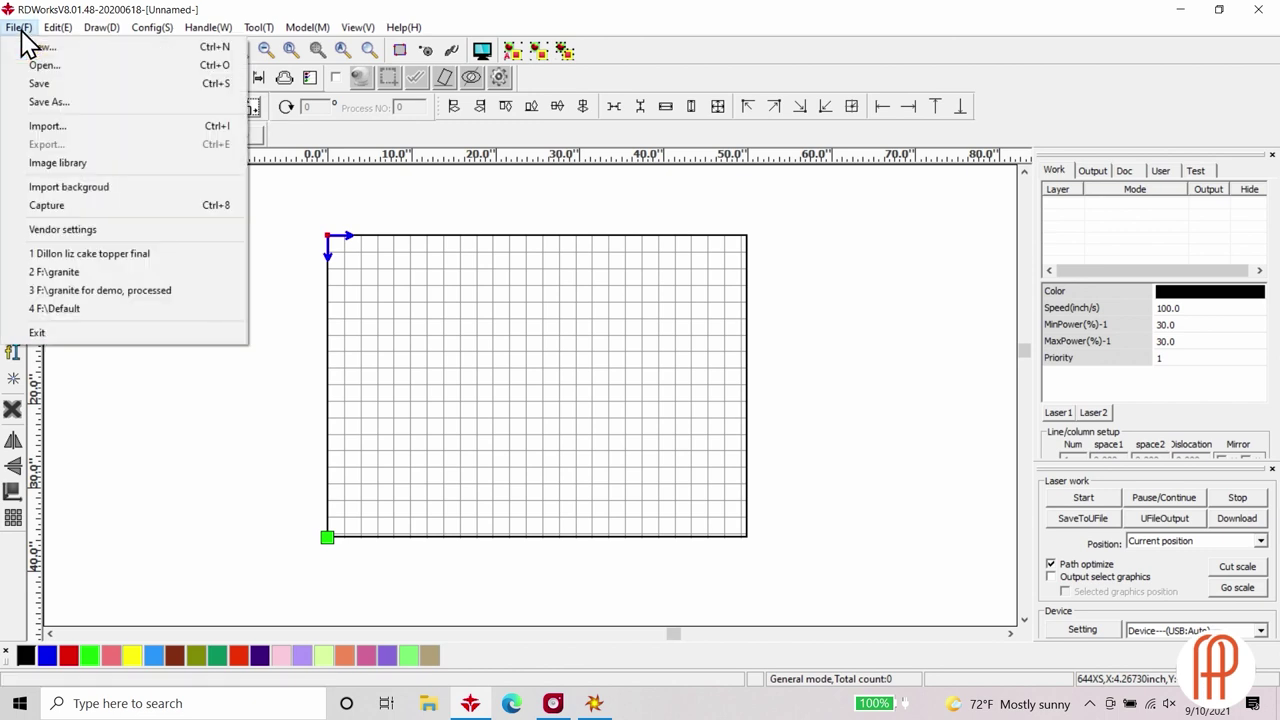
click(40, 126)
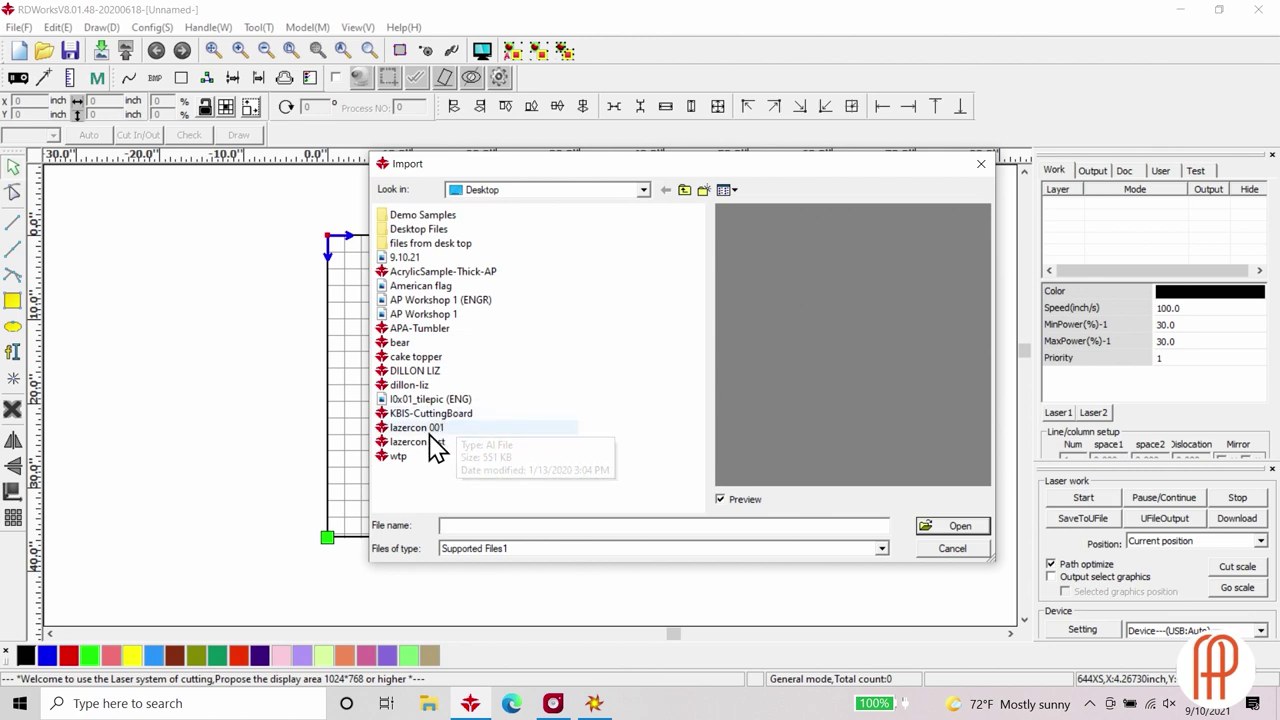
click(441, 302)
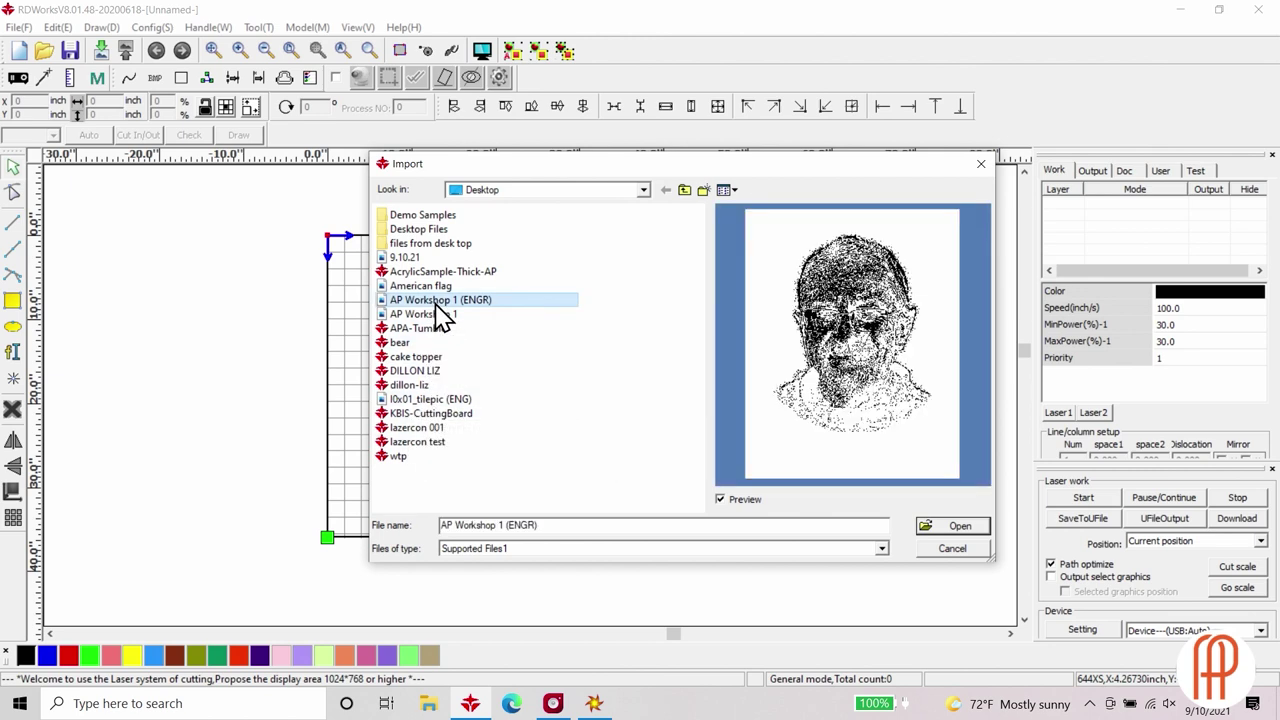
double_click(437, 302)
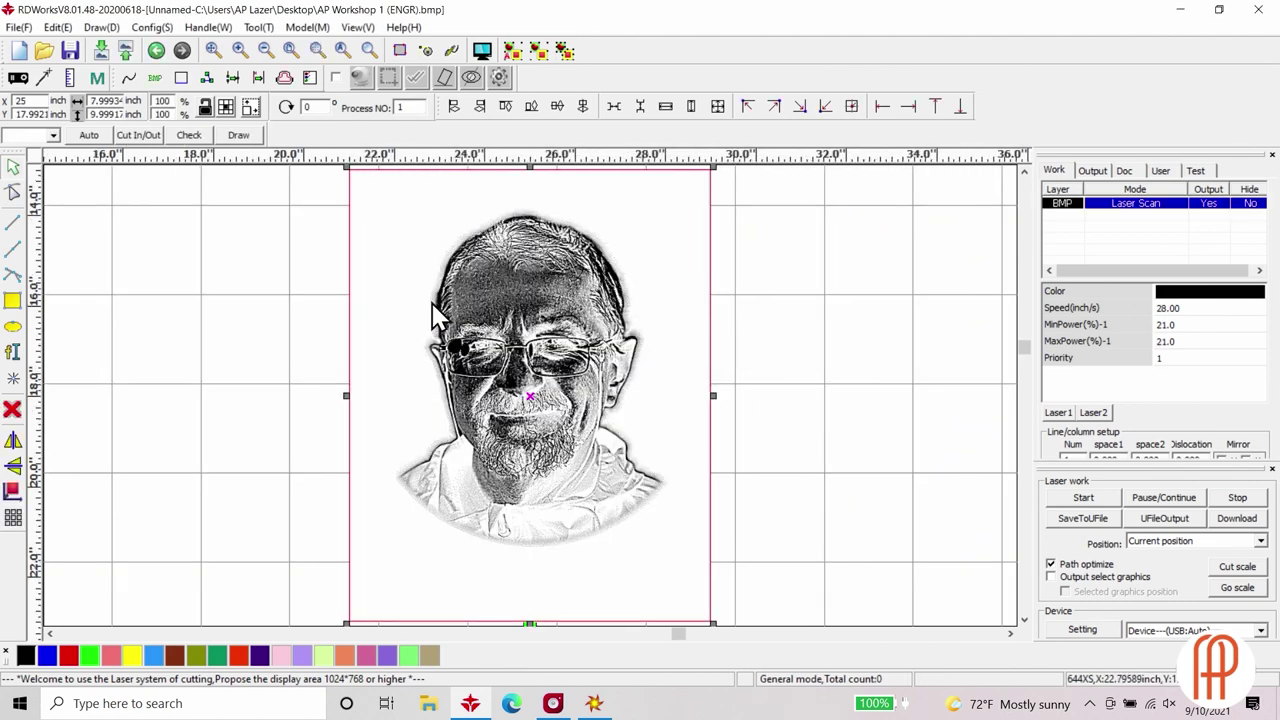
scroll(437, 315, down, 1)
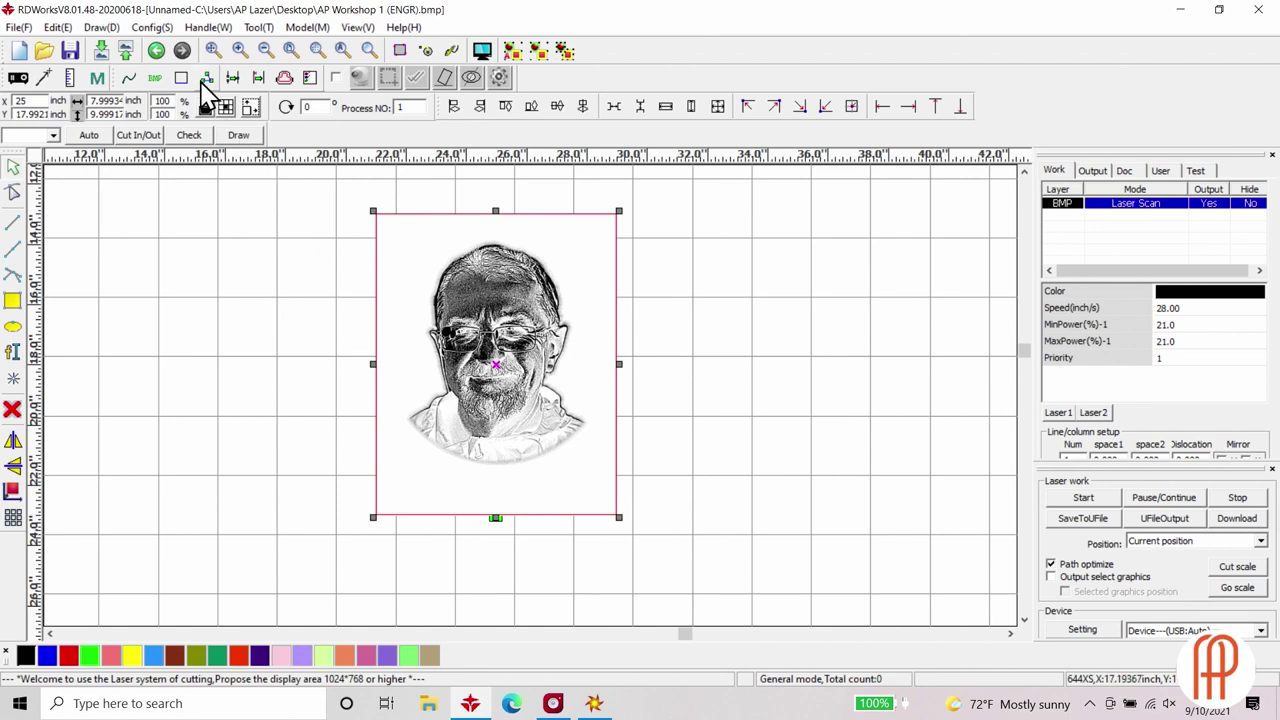
Review the page size, homing position and laser head configuration in the system settings
click(167, 31)
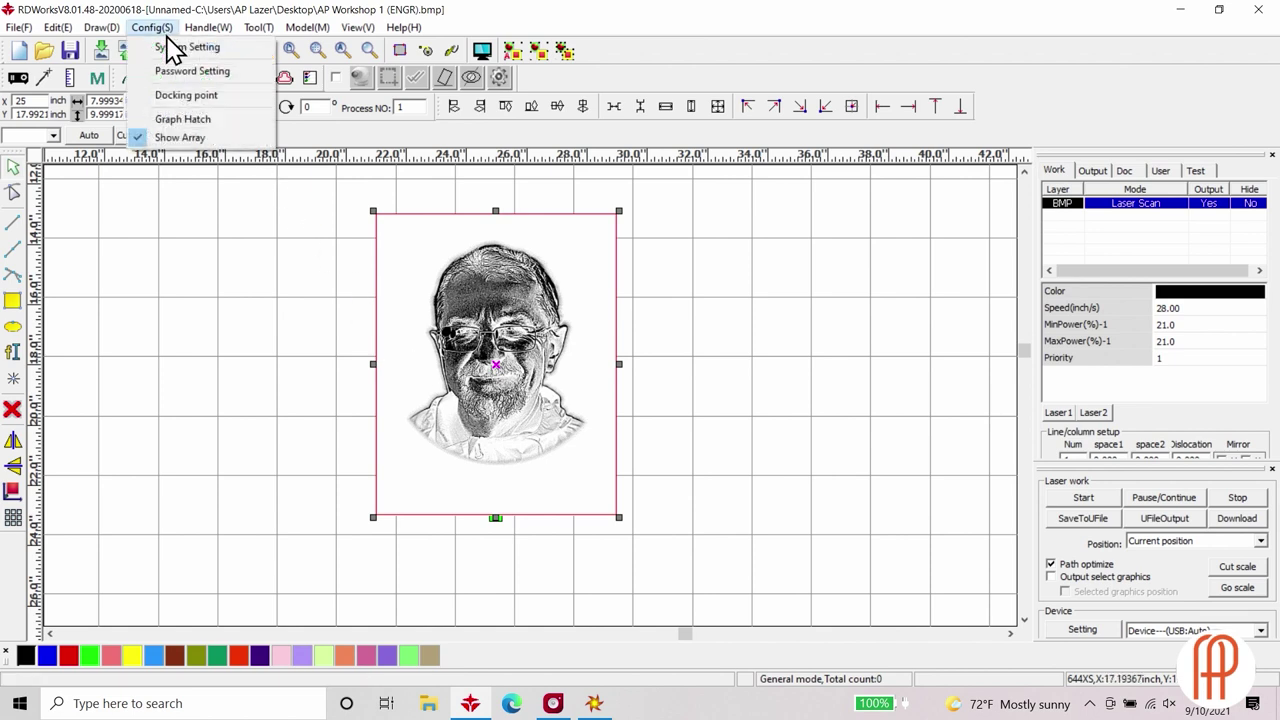
click(171, 55)
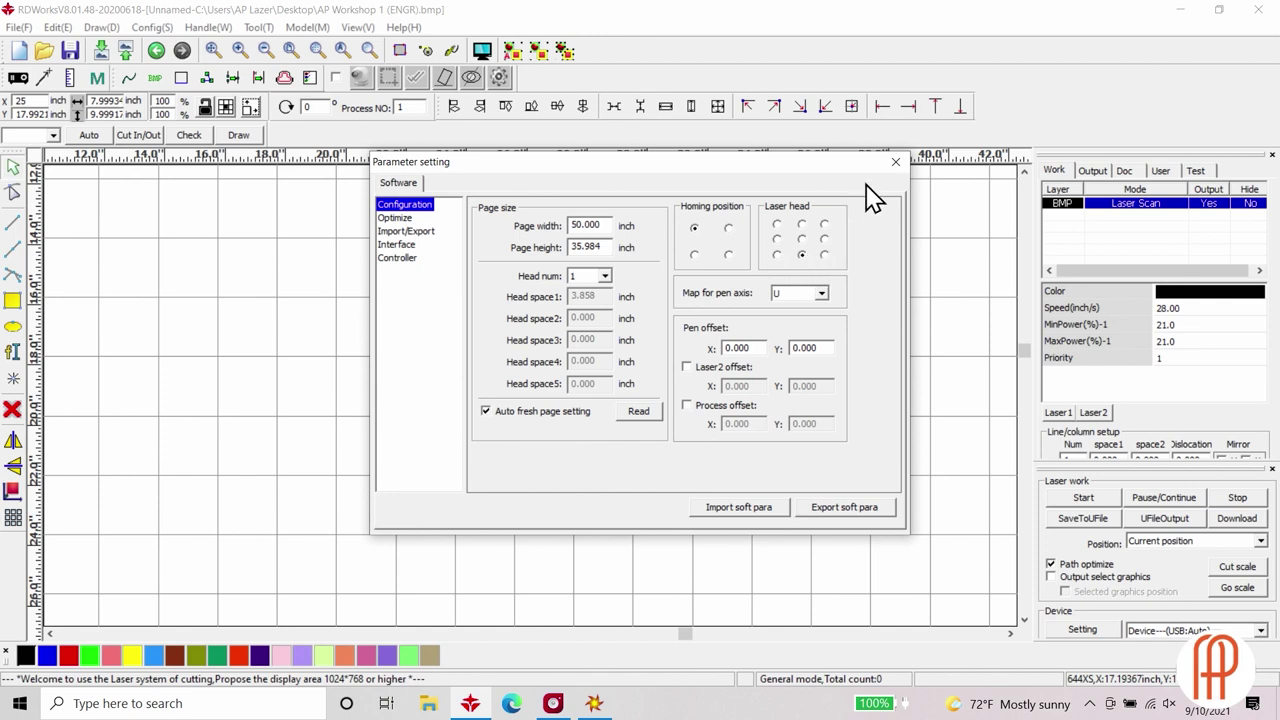
click(895, 165)
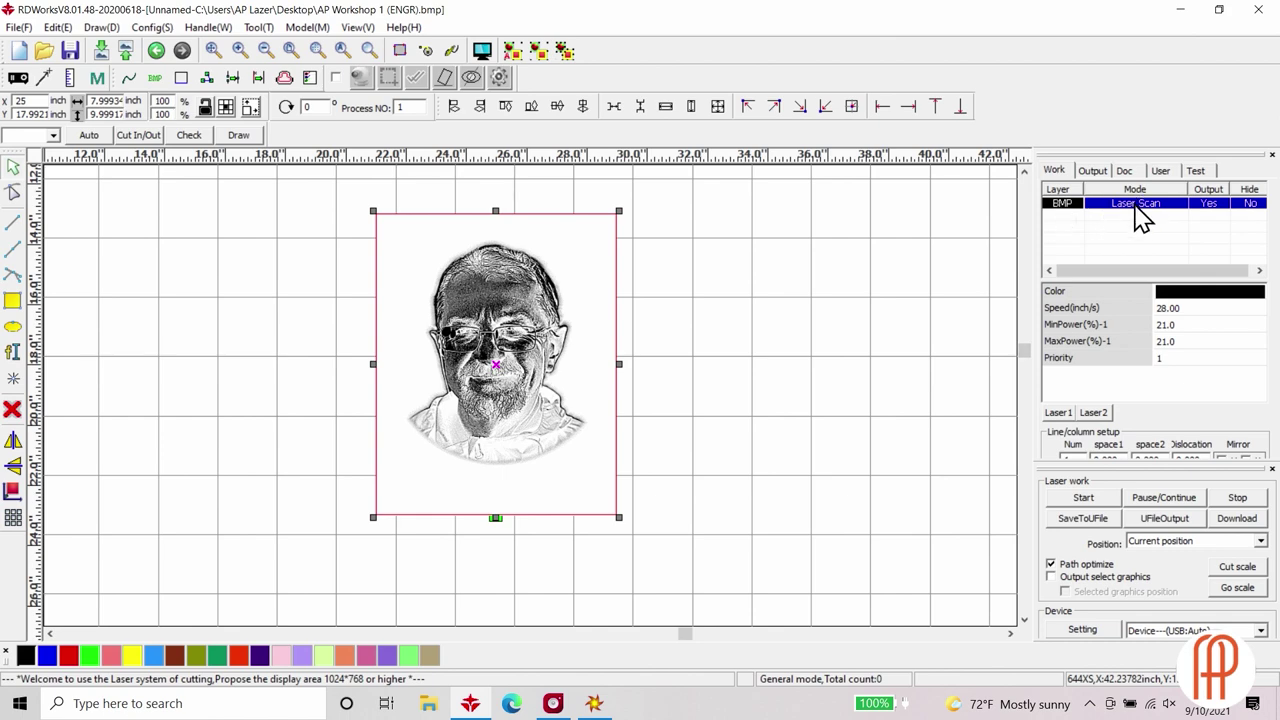
Set the scan interval of the BMP layer to 150 DPI
double_click(1135, 205)
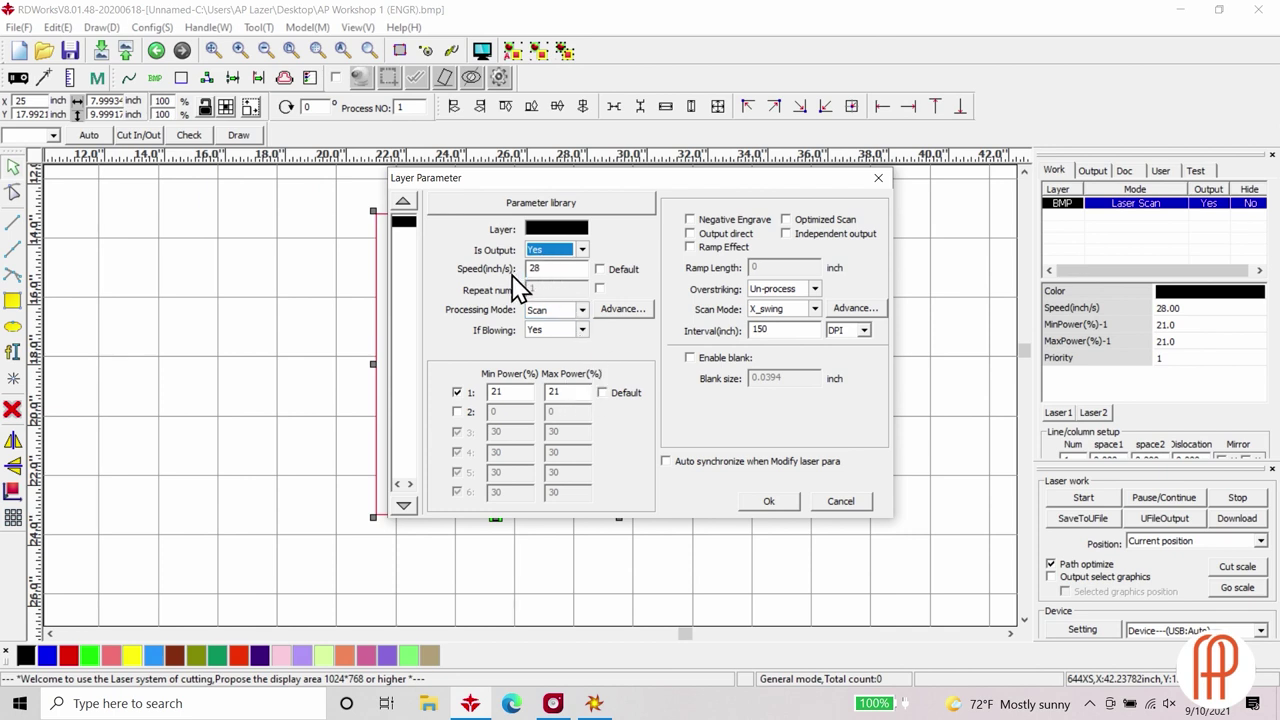
double_click(770, 331)
key(BackSpace)
text(150)
Save the BMP layer's settings to the parameter library under the name "Photo on Slate"
click(545, 204)
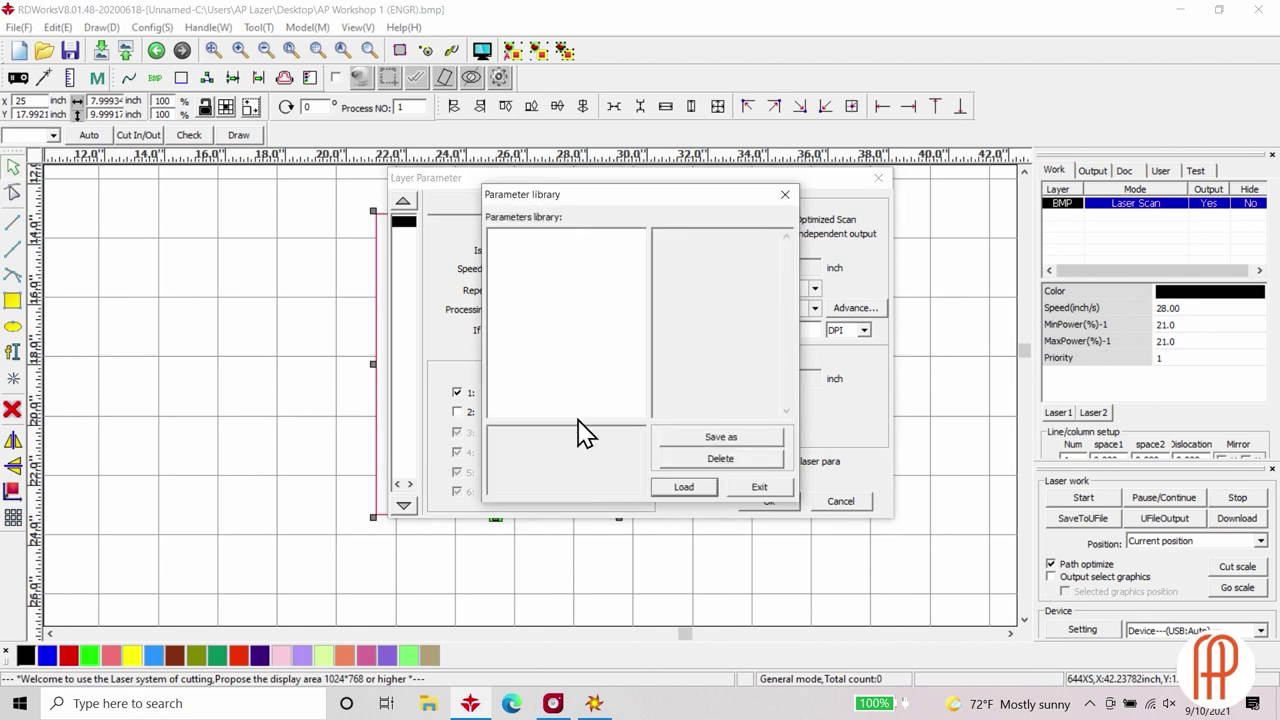
click(720, 437)
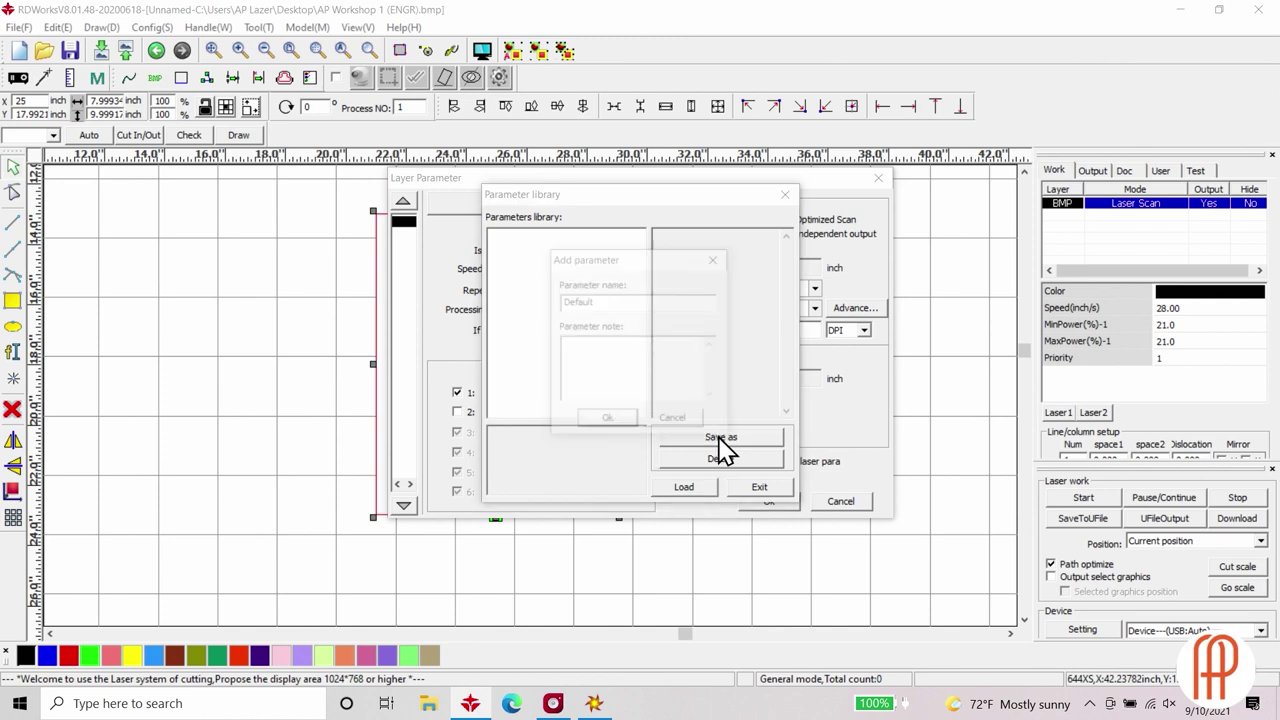
drag(608, 300, 537, 314)
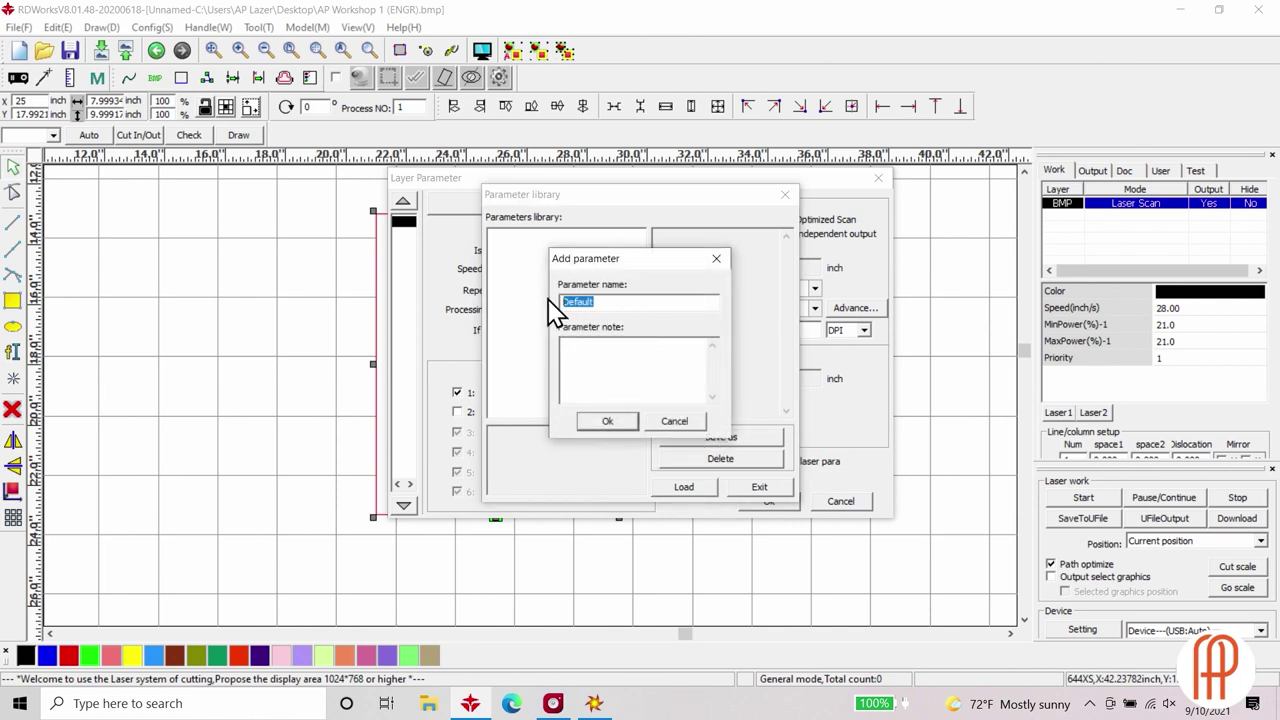
text(Photo on Slate)
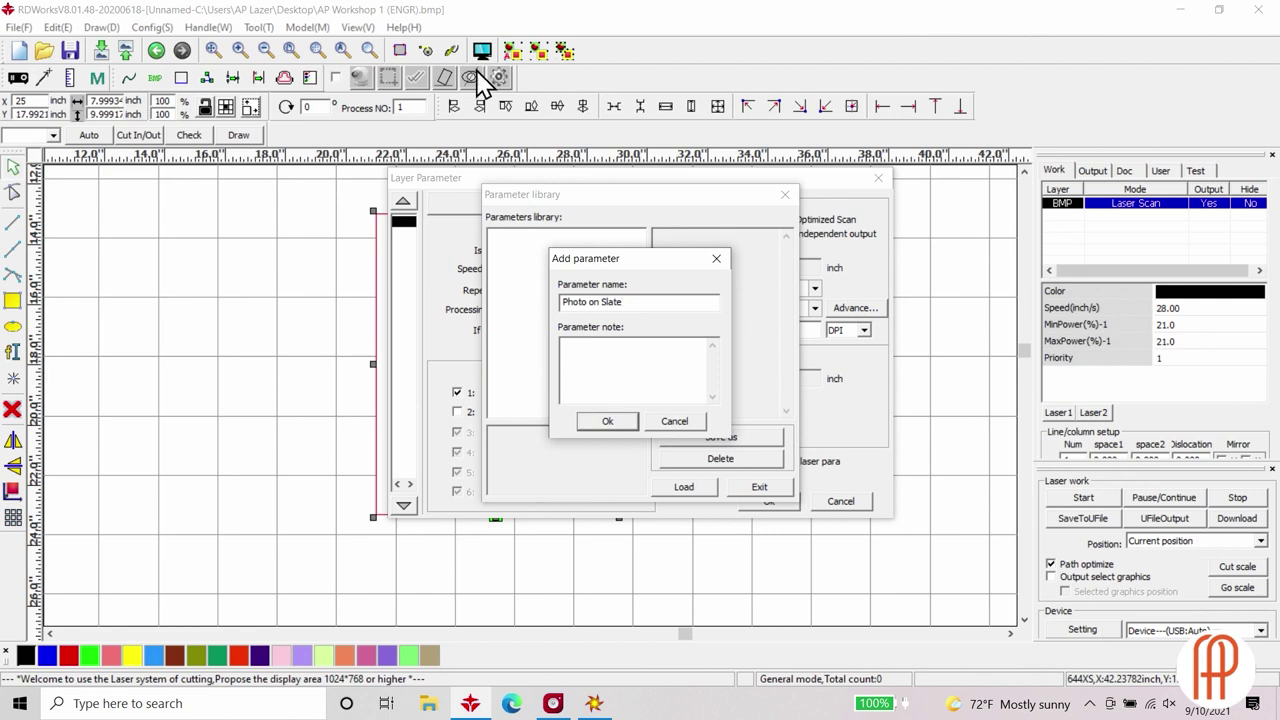
click(586, 354)
click(608, 422)
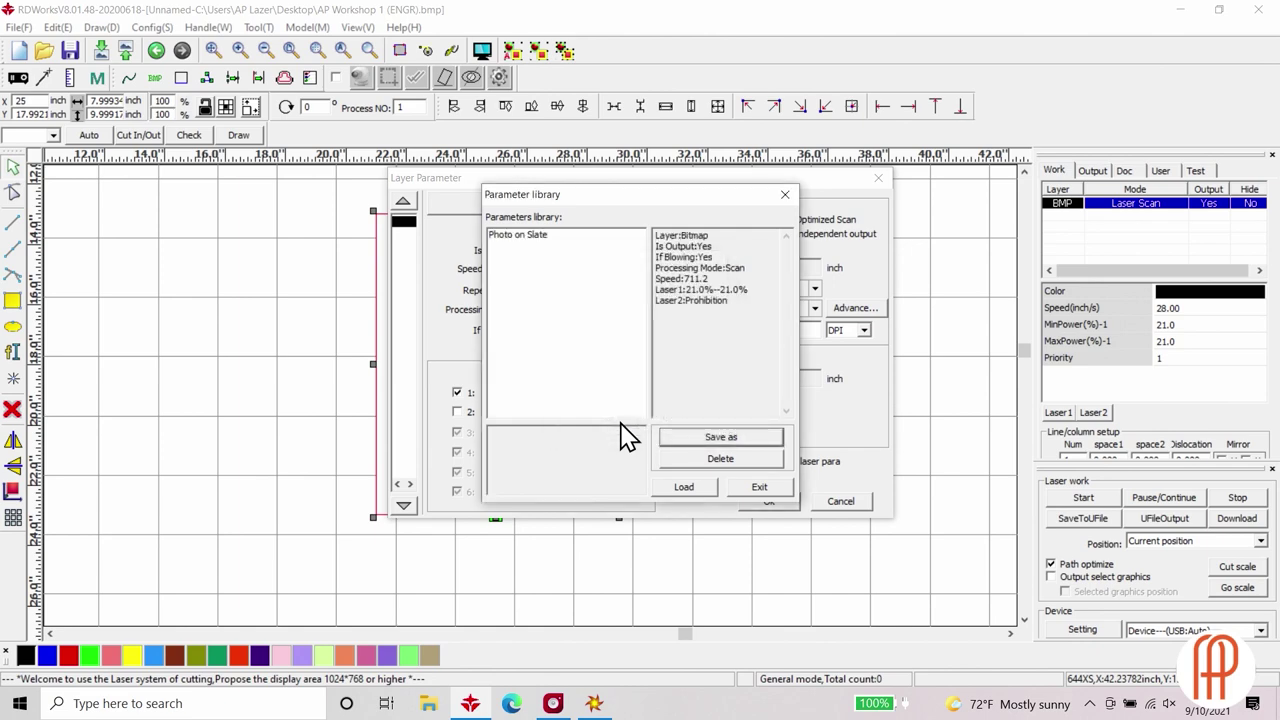
click(760, 488)
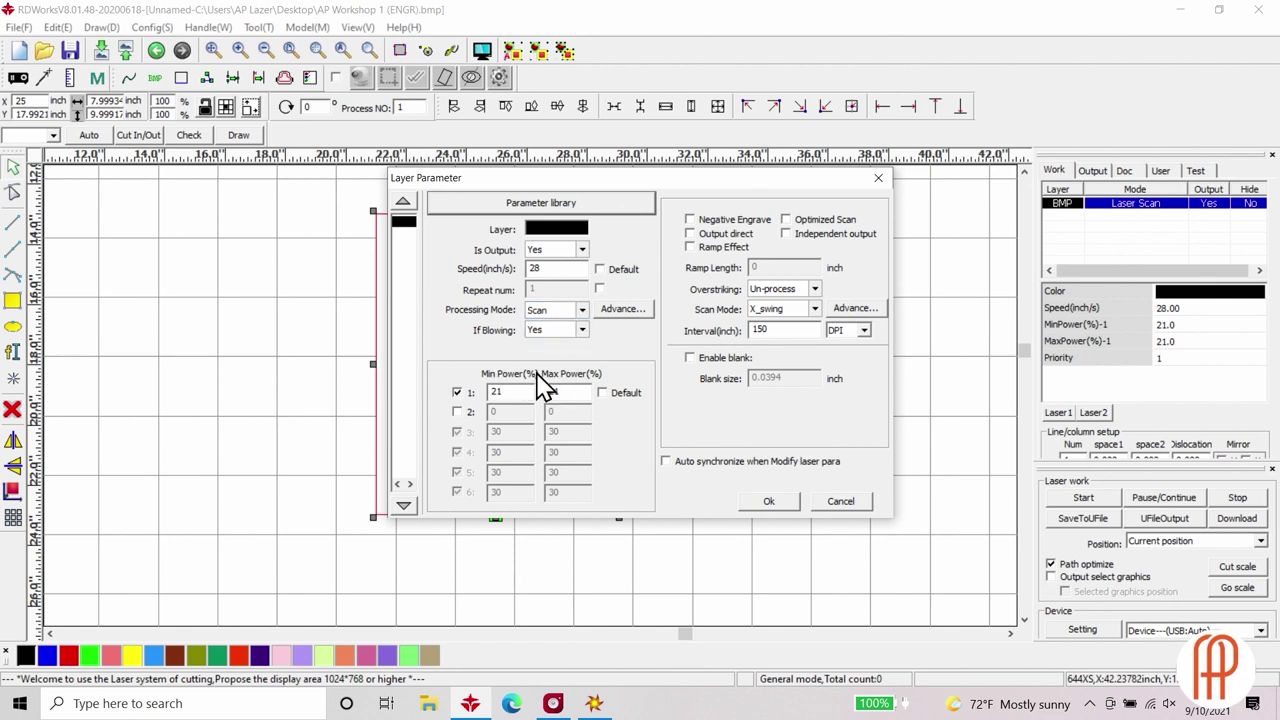
Set the BMP layer's speed to 15 inch/s and both its minimum and maximum power to 75%
click(550, 268)
drag(550, 268, 515, 278)
text(15)
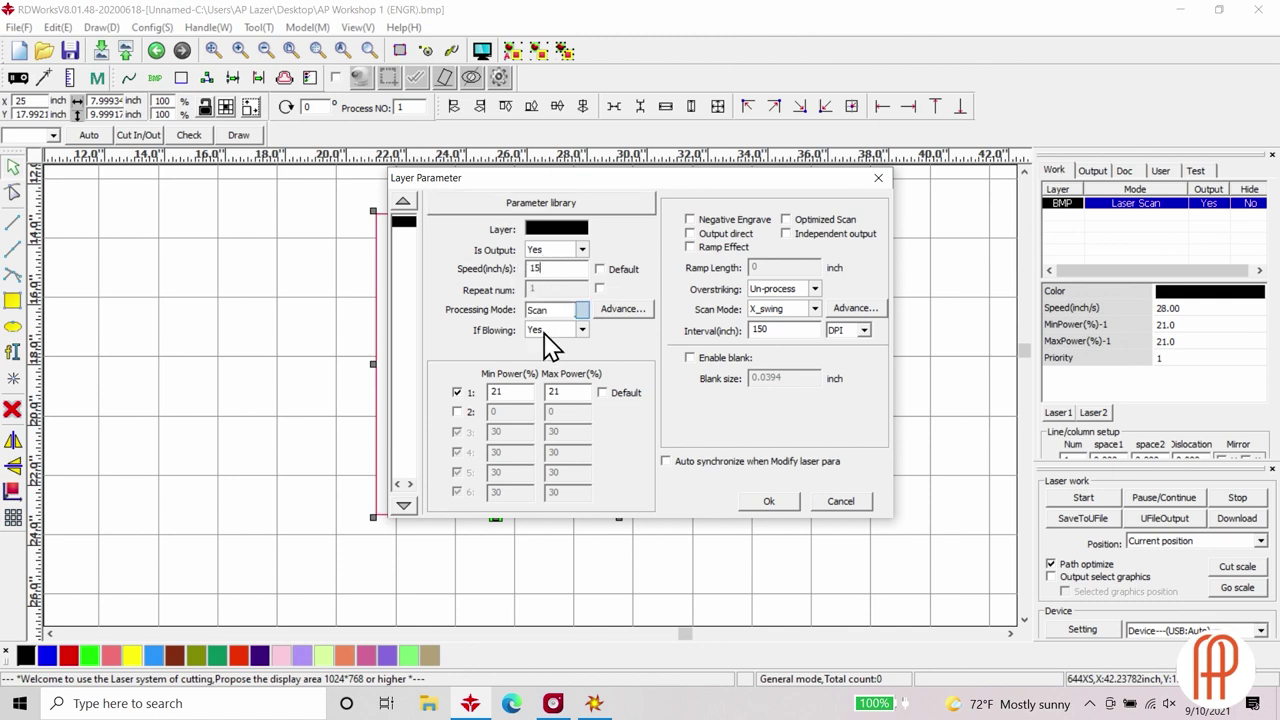
drag(572, 392, 528, 395)
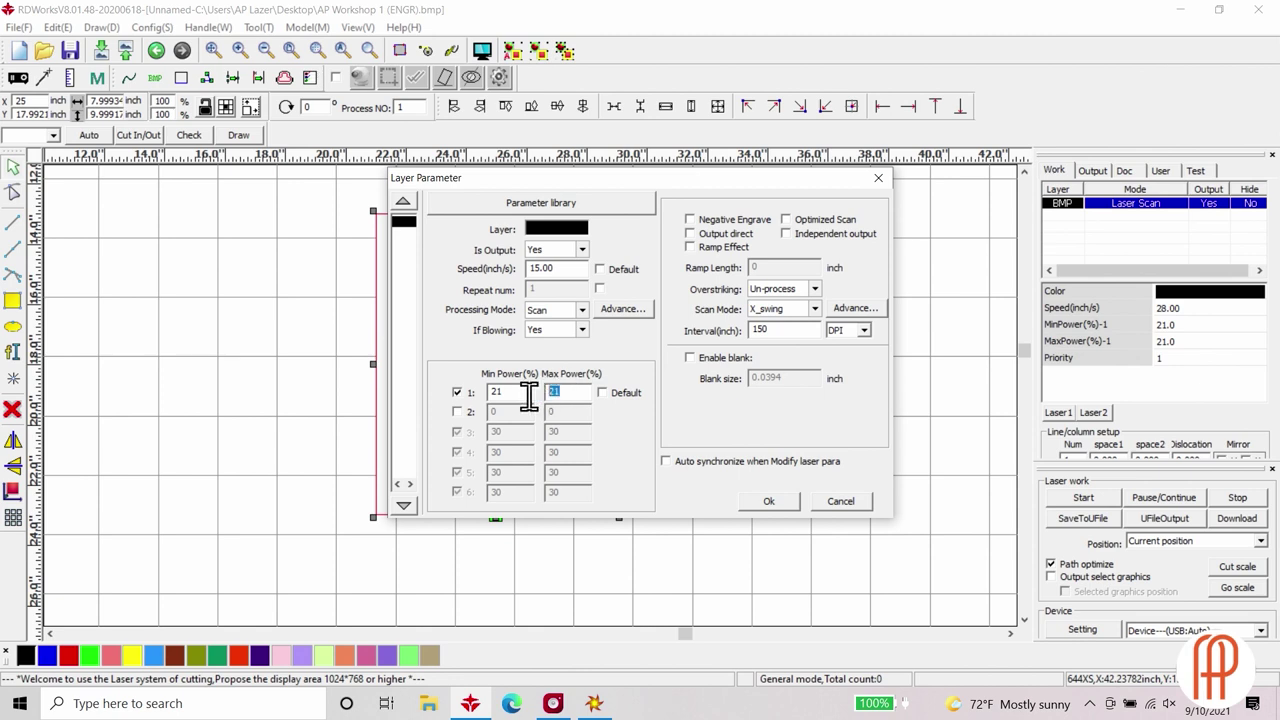
text(75)
drag(508, 393, 488, 393)
text(75)
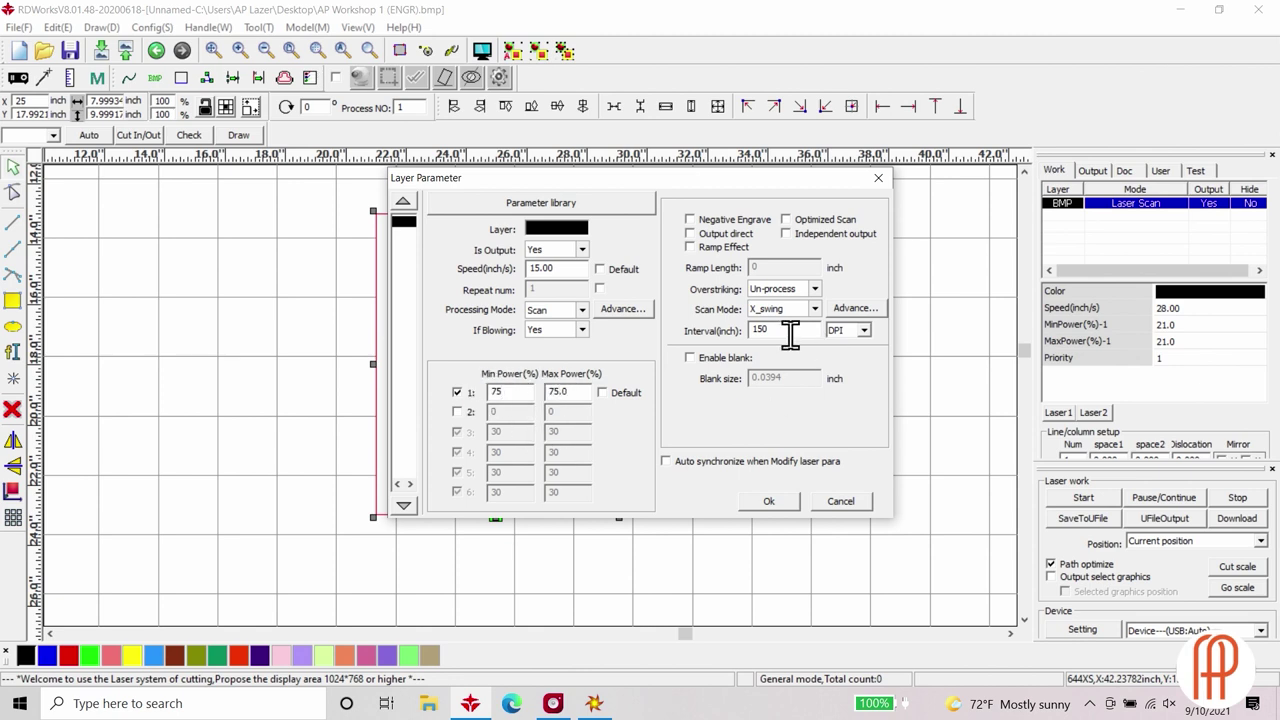
Set the BMP layer's scan interval to 300 DPI and apply the layer parameters
click(863, 331)
click(858, 352)
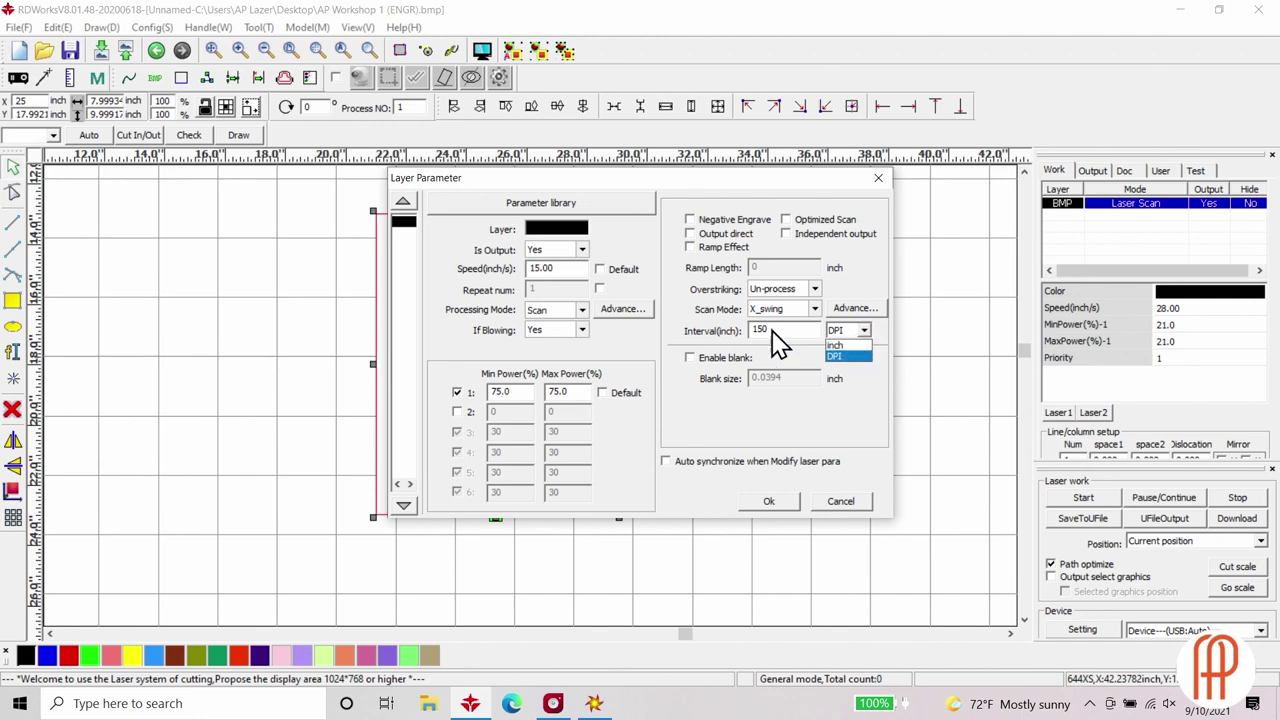
drag(786, 330, 757, 331)
text(300)
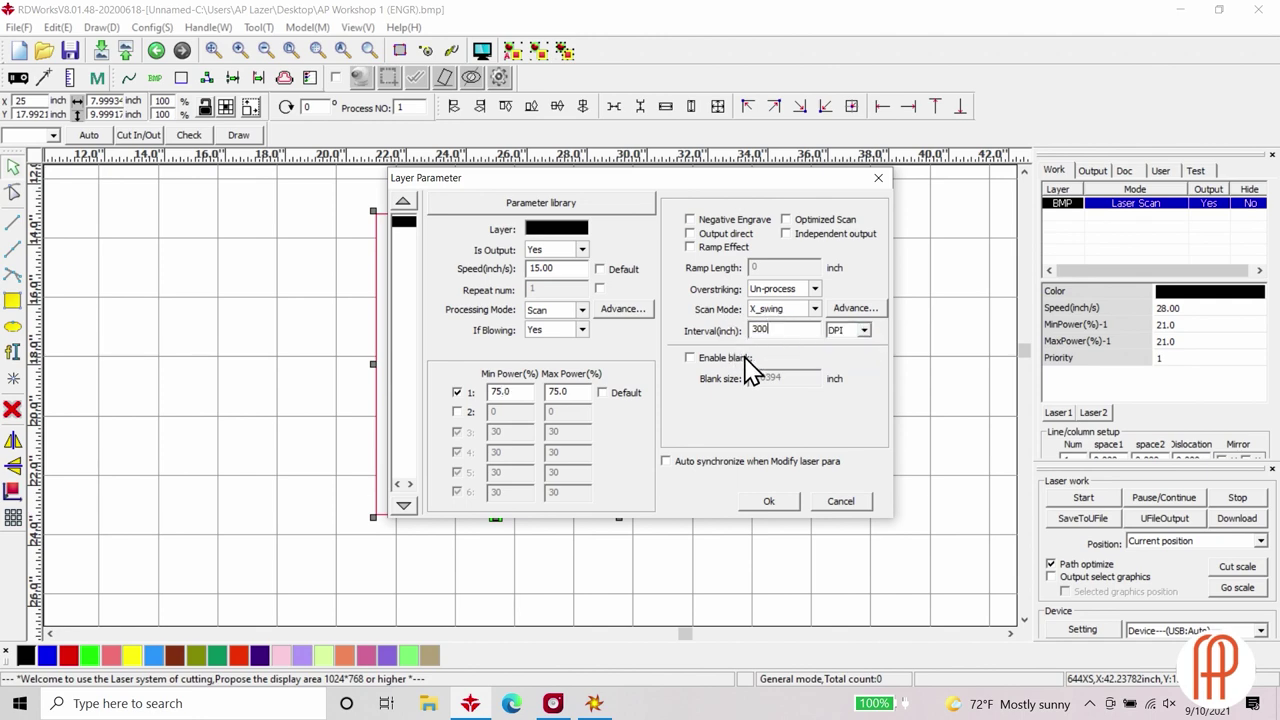
click(767, 503)
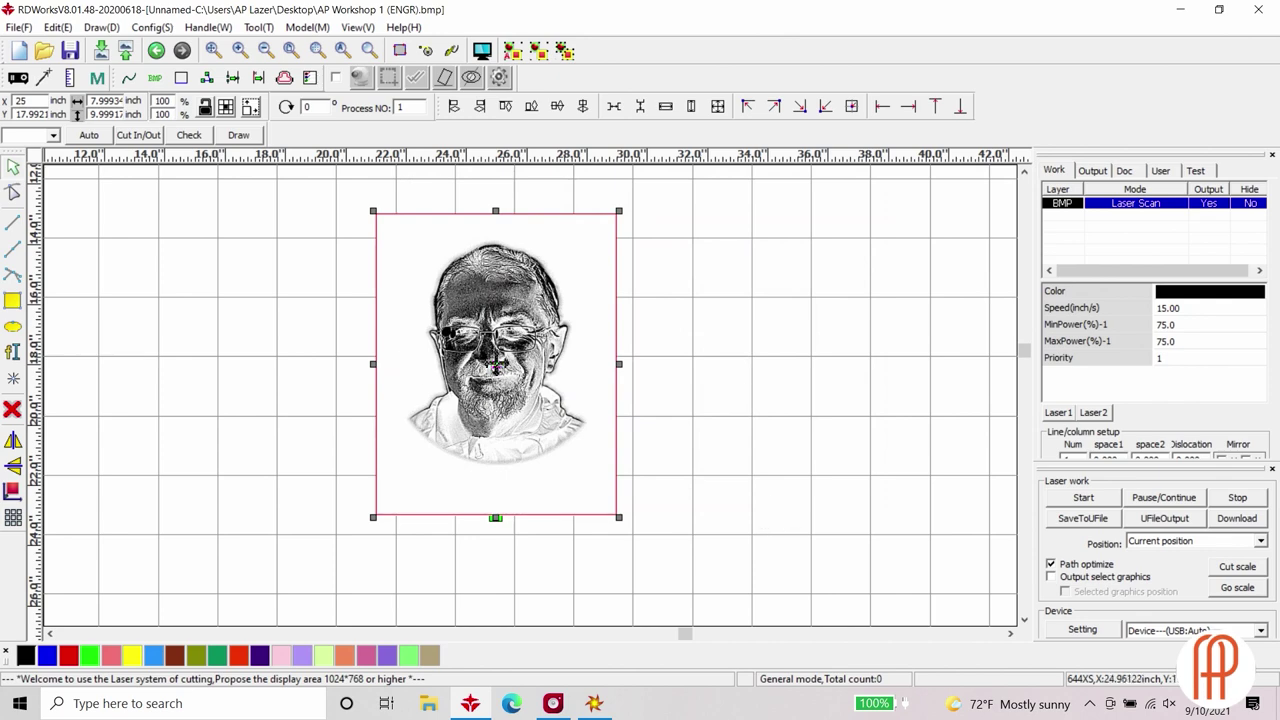
Load the "Photo on Slate" preset from the parameter library into the BMP layer and apply it
double_click(1143, 215)
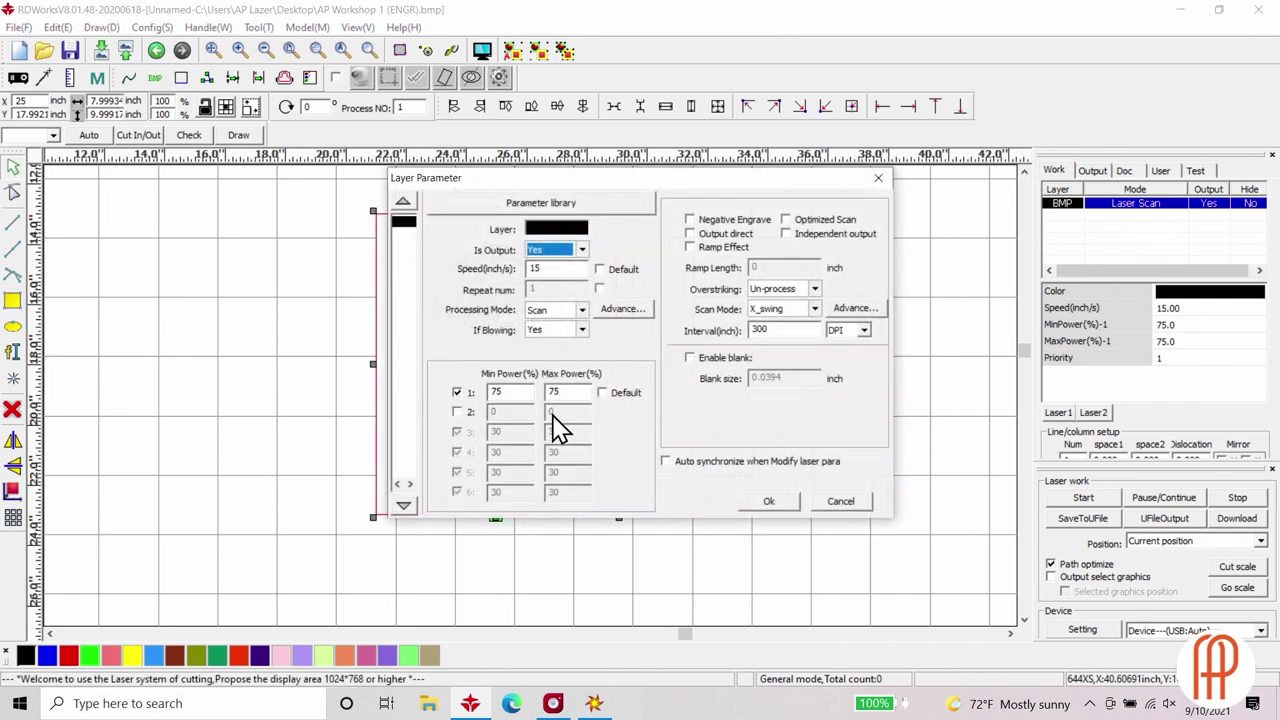
click(539, 205)
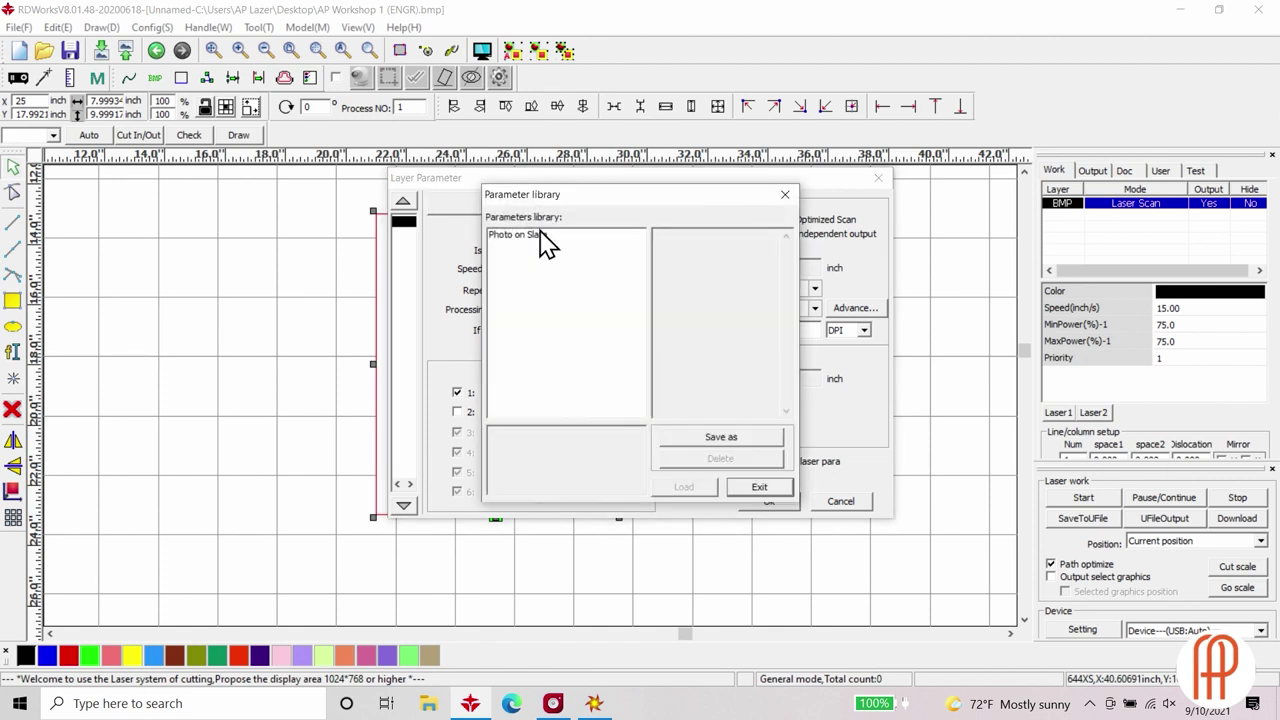
click(528, 250)
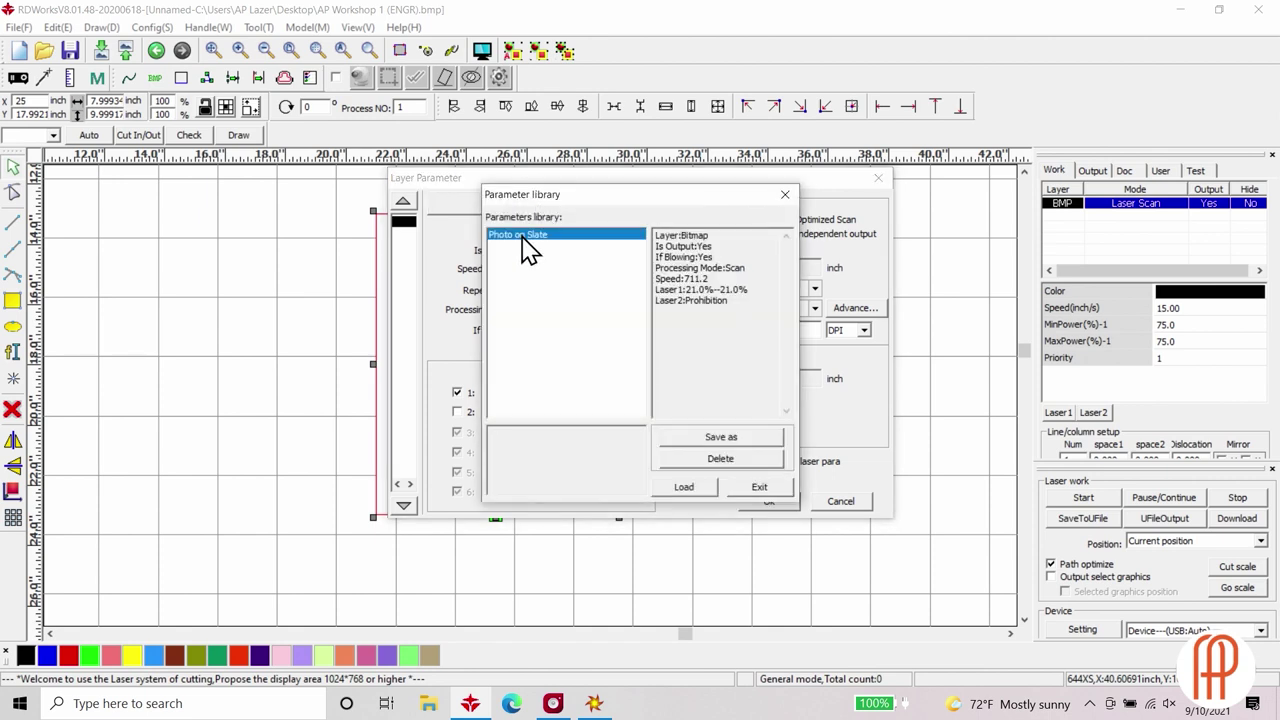
click(685, 487)
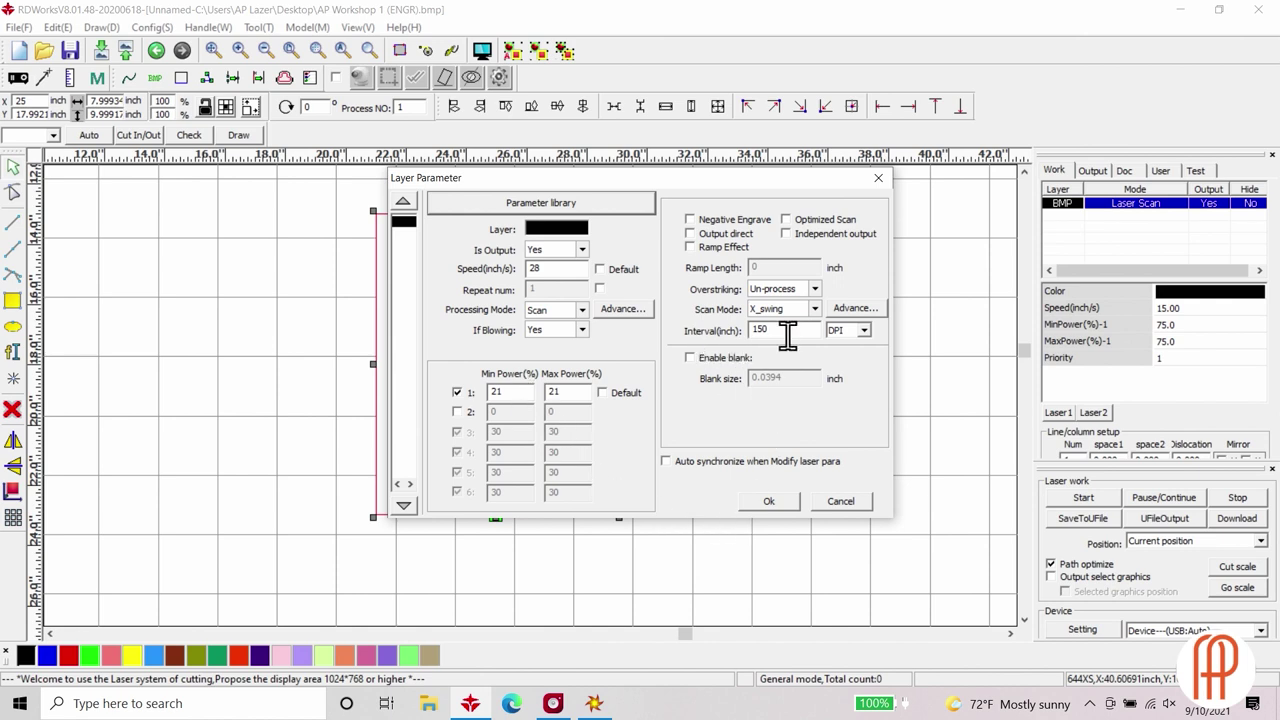
click(766, 501)
click(768, 503)
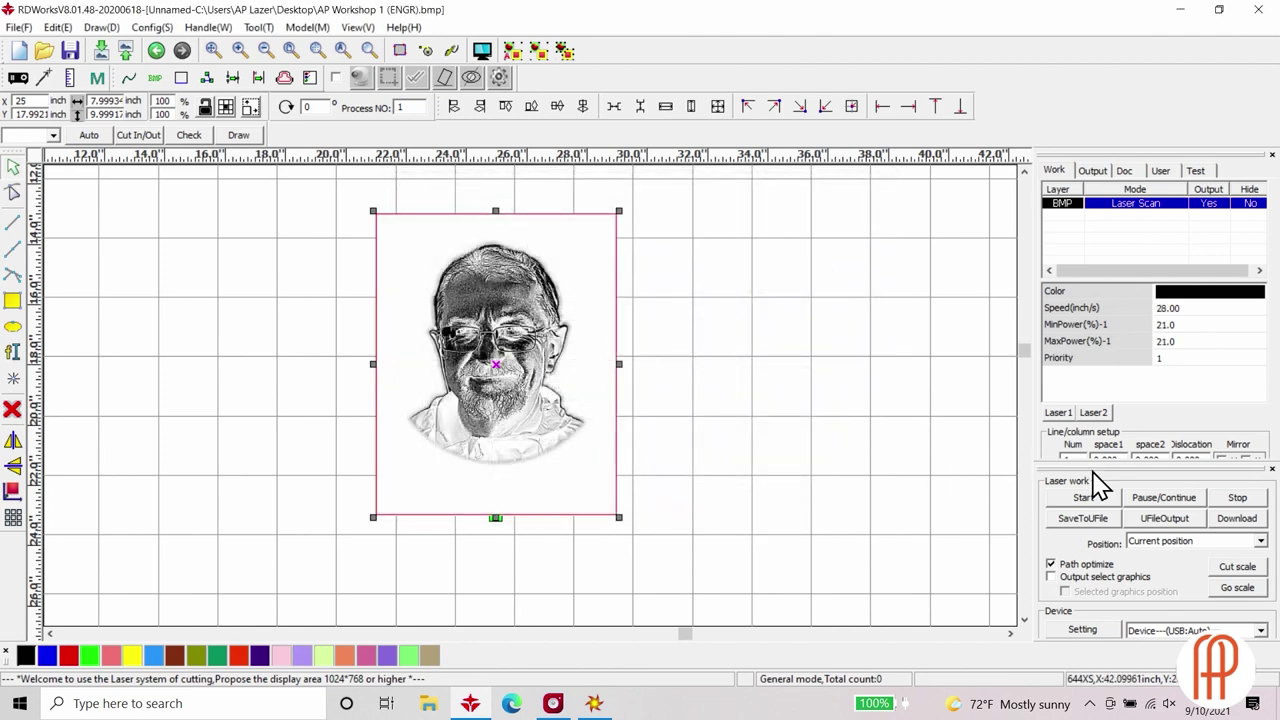
Download the engraving job to the laser under the document name UNNAMEDA
click(1235, 520)
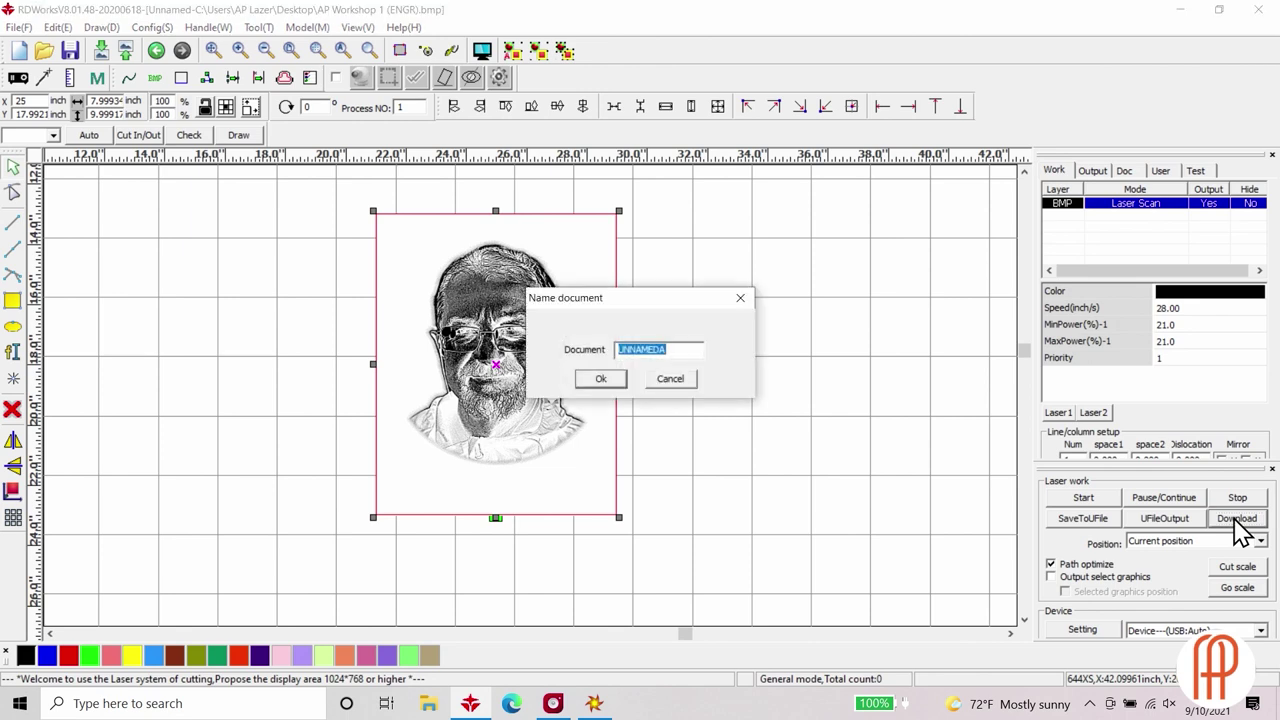
click(600, 379)
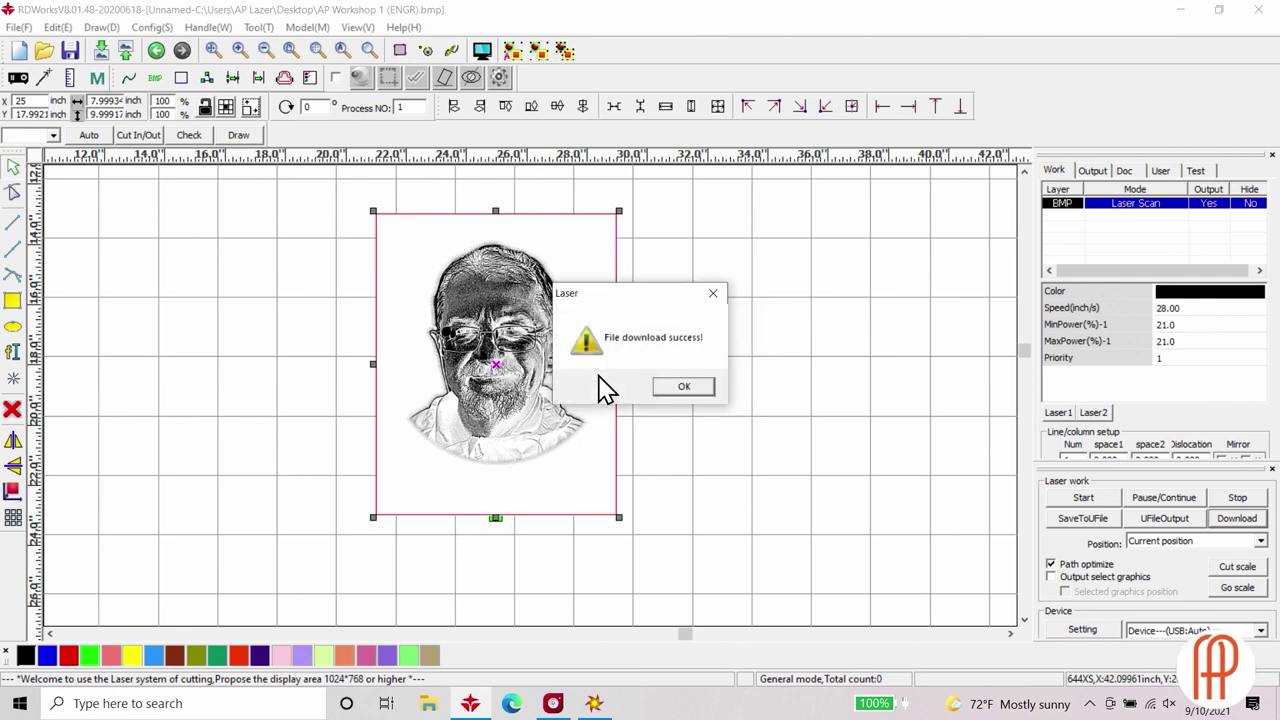
click(682, 391)
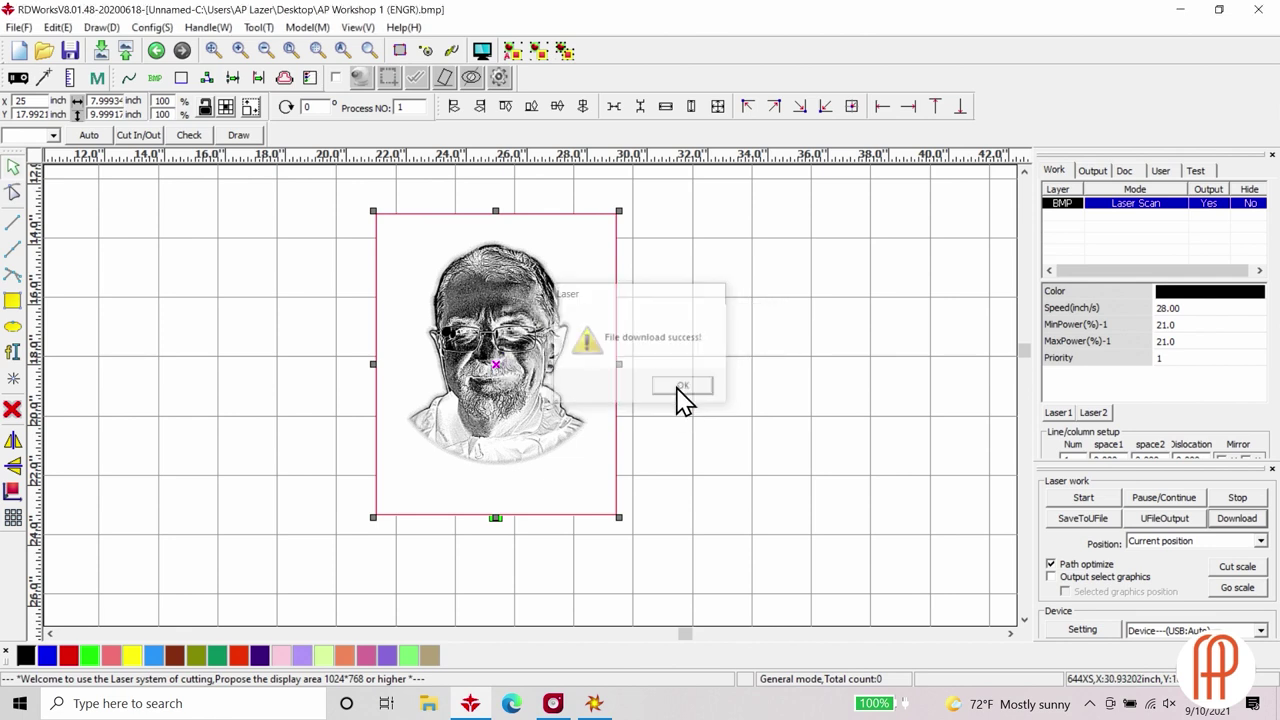